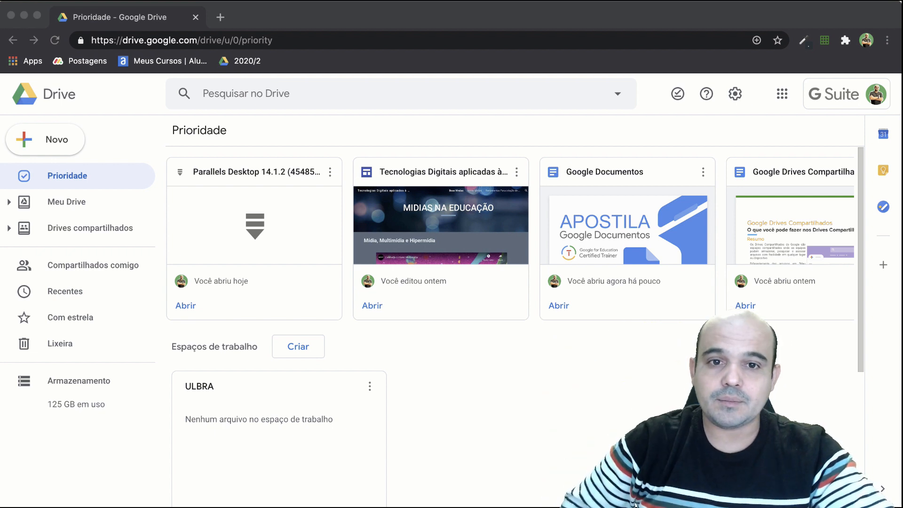
Create a blank Google Docs document from Drive and close it again.
click(449, 88)
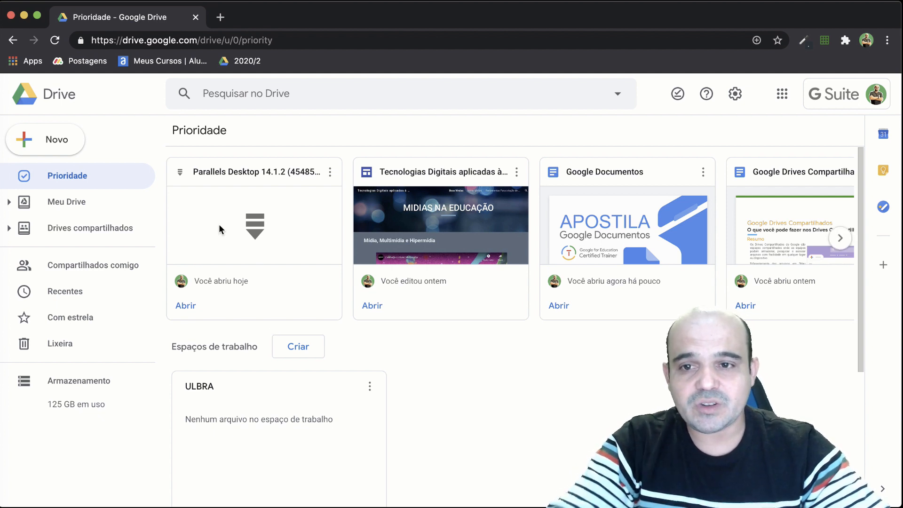
click(68, 139)
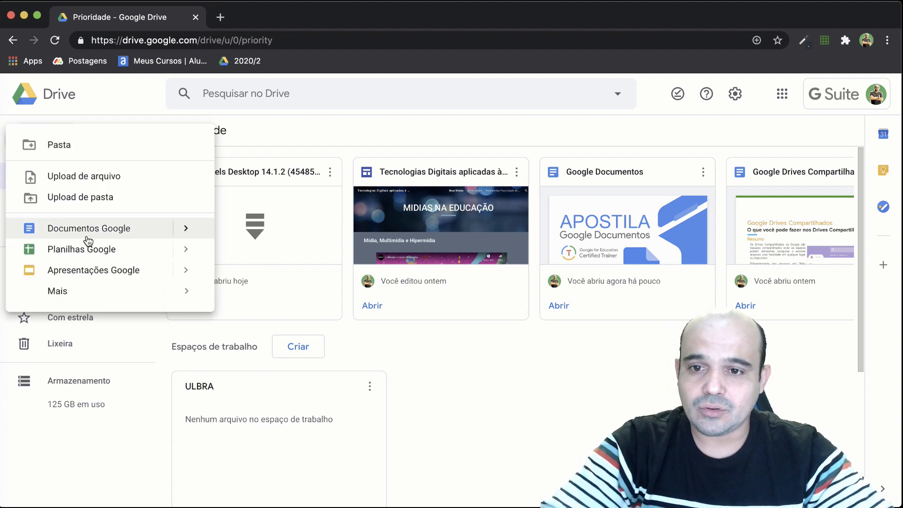
click(106, 225)
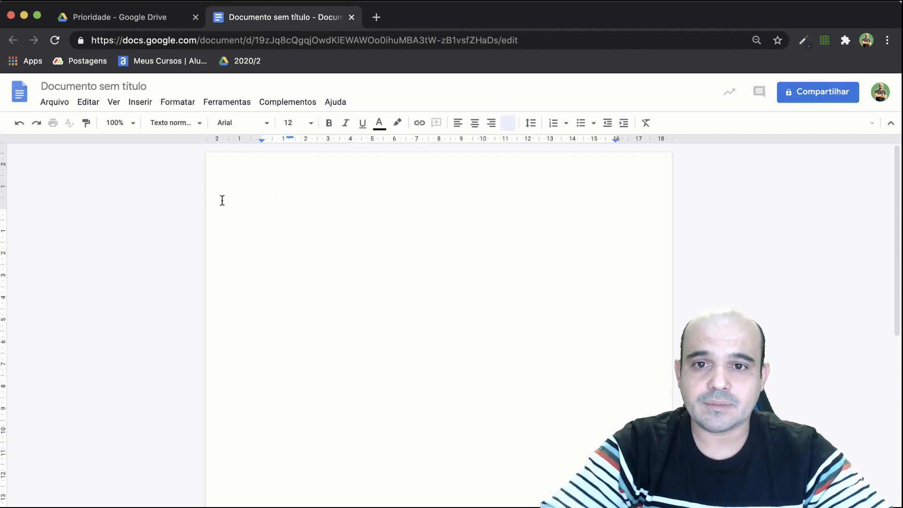
click(351, 18)
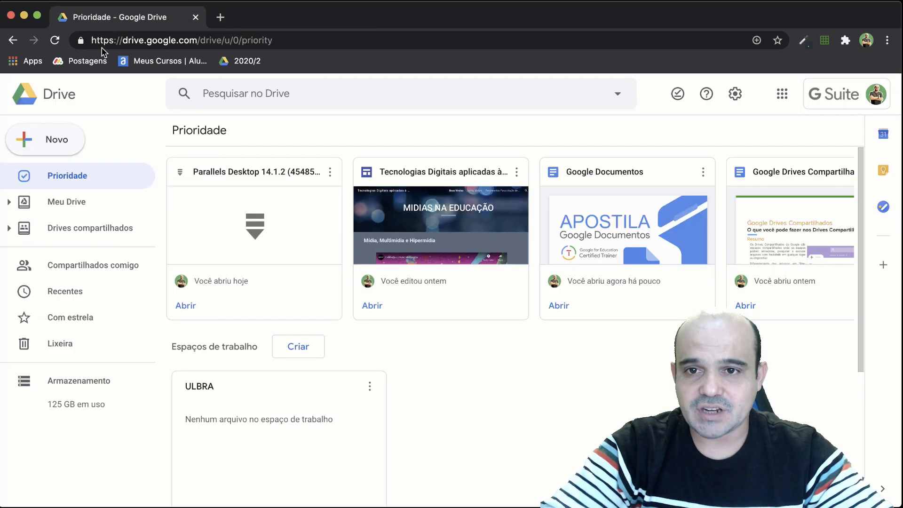
Open the Google Docs template gallery from Drive and examine the Geral and Rede Ulbra templates.
click(37, 149)
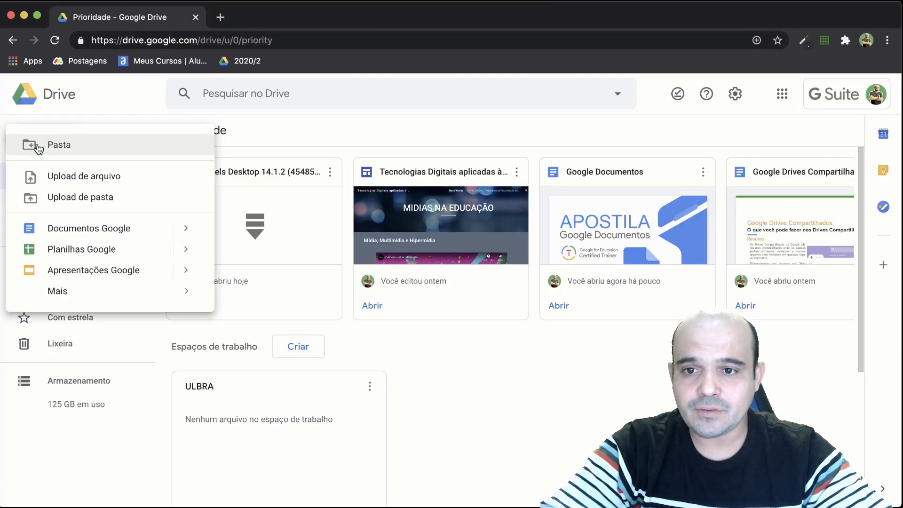
mouse_move(182, 230)
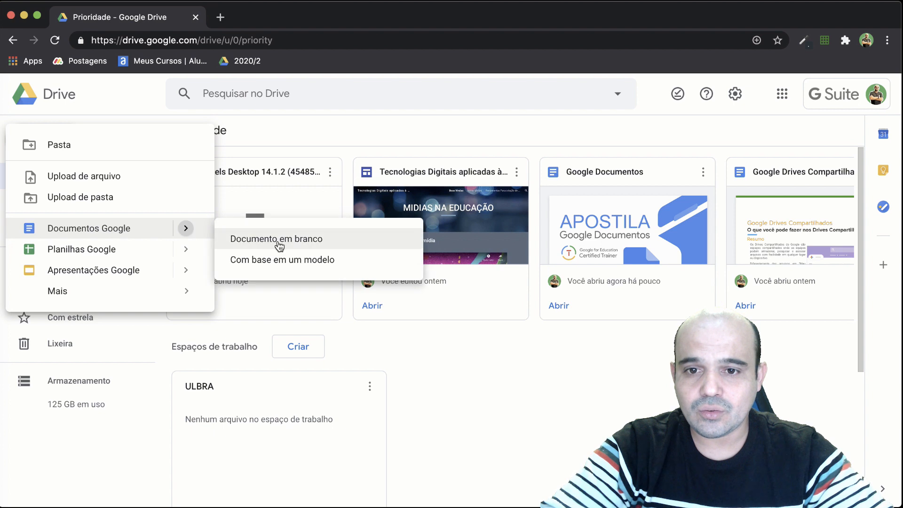
click(301, 263)
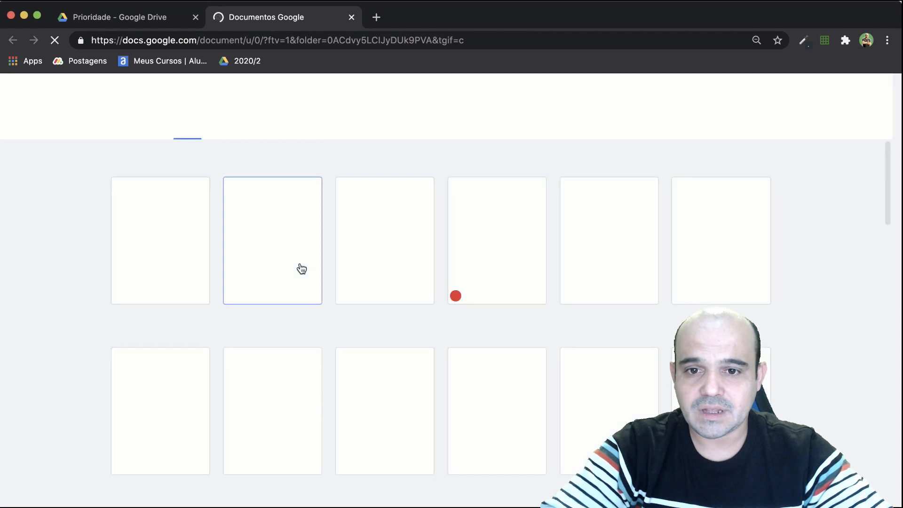
scroll(301, 269, down, 5)
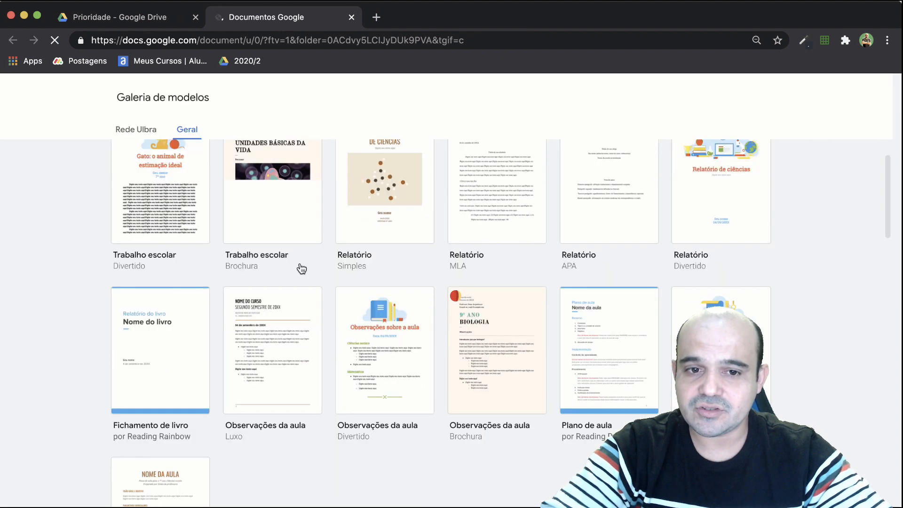
scroll(251, 306, down, 10)
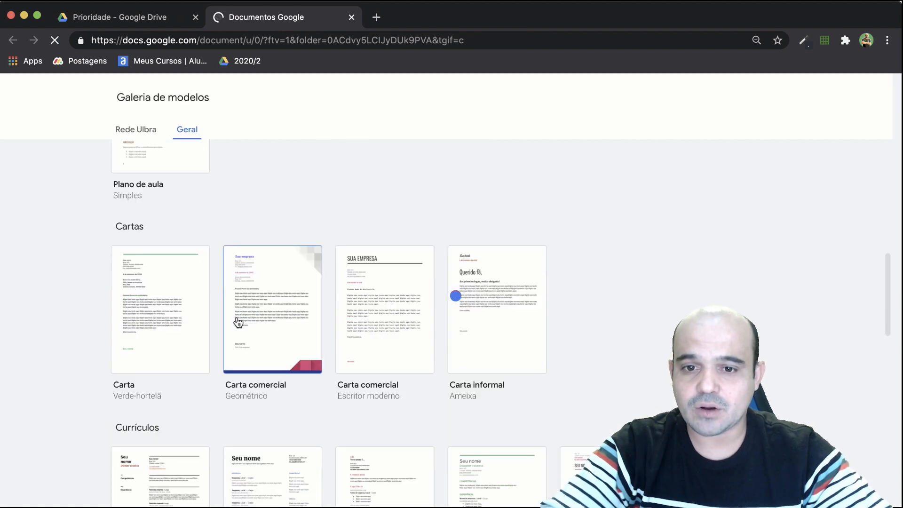
scroll(236, 322, down, 7)
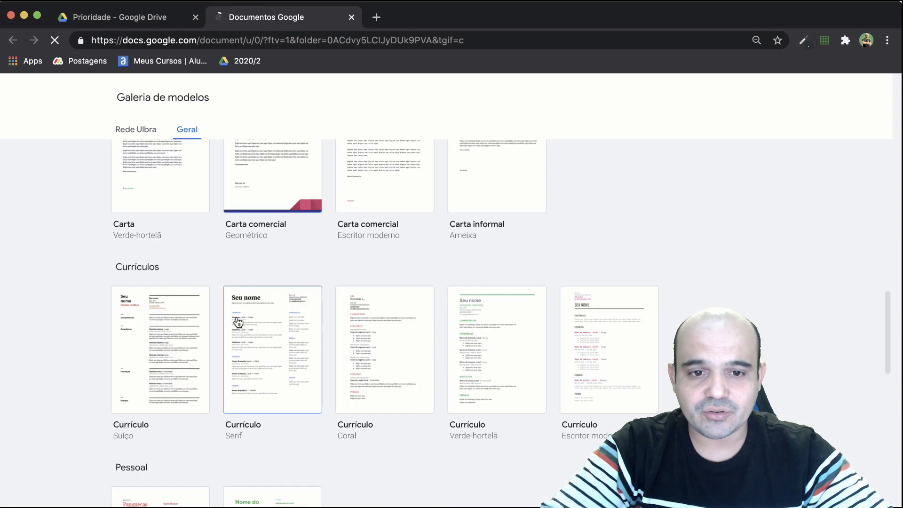
scroll(167, 310, down, 2)
scroll(167, 310, up, 15)
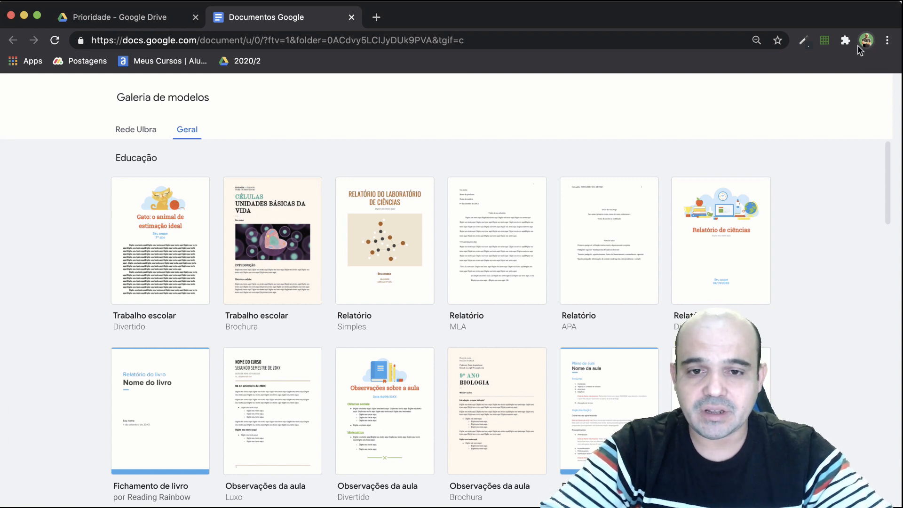
click(147, 138)
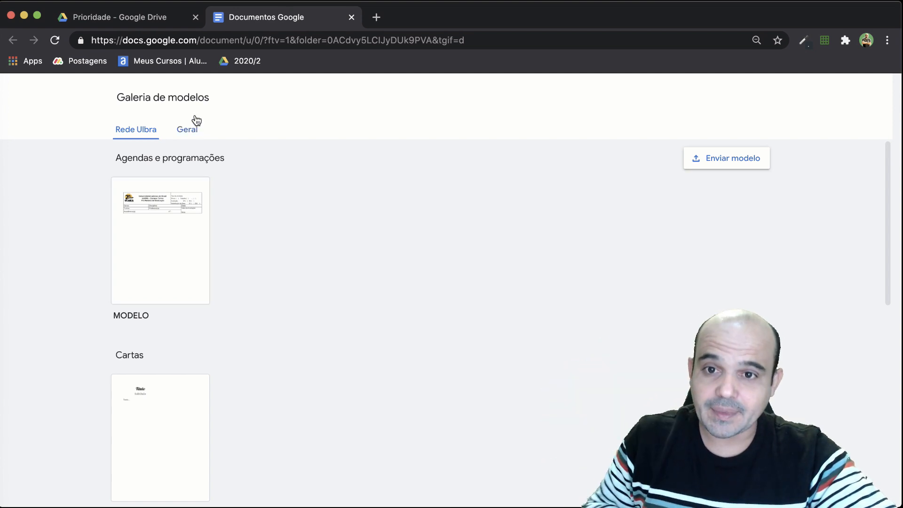
Go back to Drive and open the Google Docs home page from the Google apps launcher.
click(150, 21)
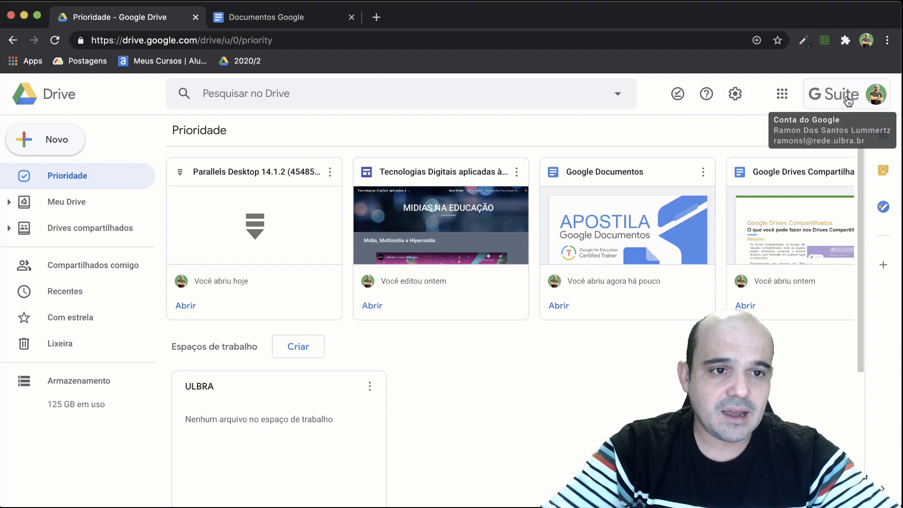
click(783, 98)
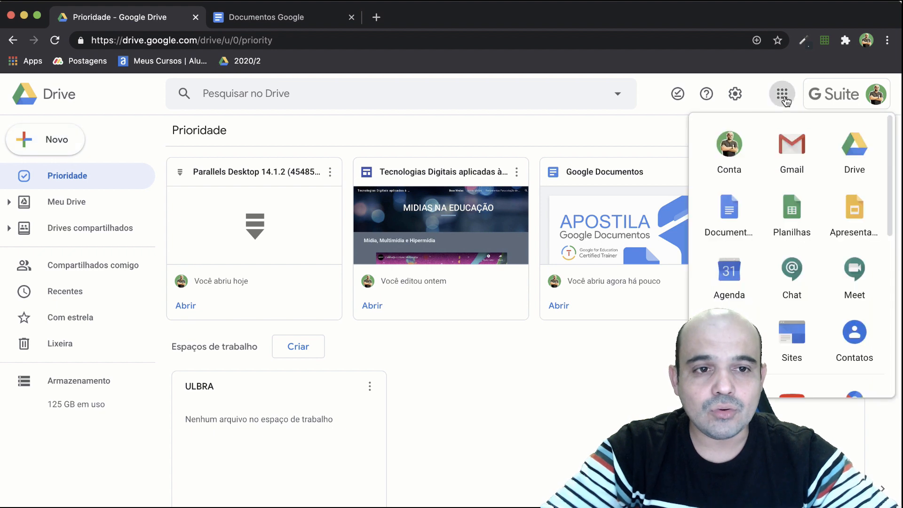
click(734, 220)
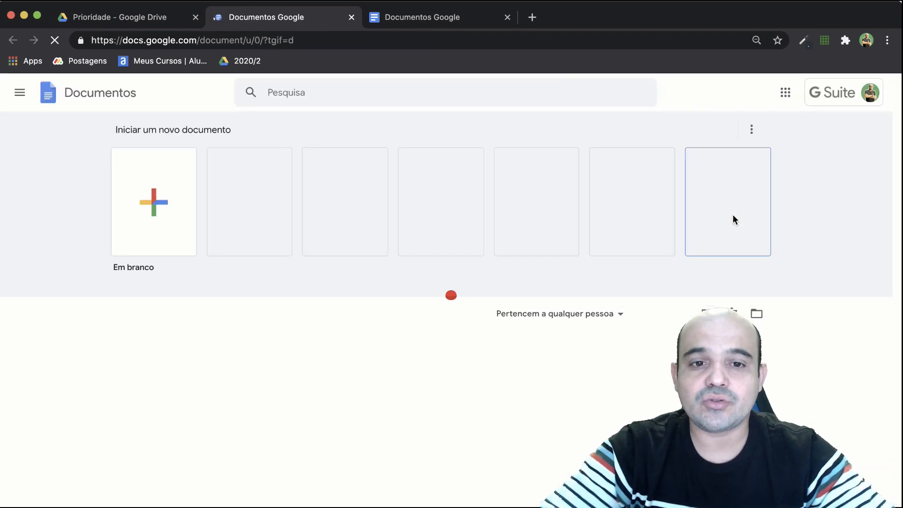
Examine the suggested templates, the recent documents and the main navigation options on the Docs home page.
scroll(306, 376, down, 4)
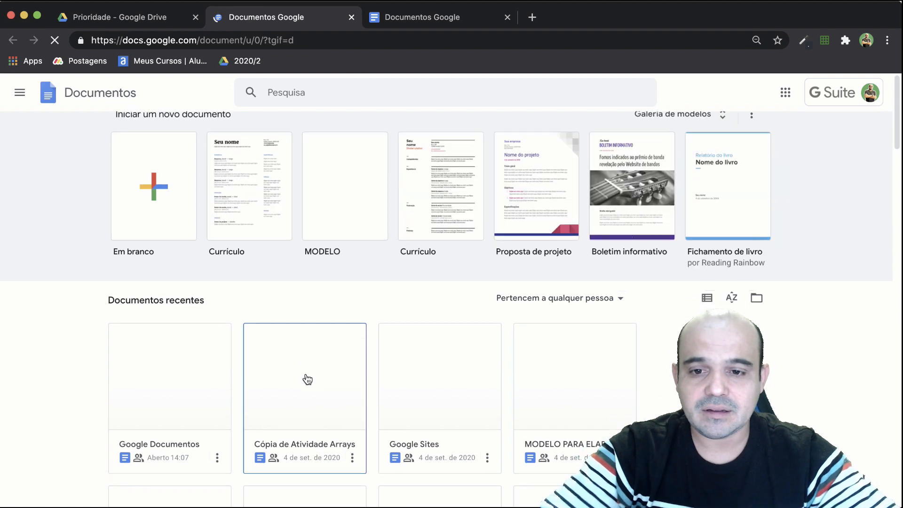
scroll(307, 379, down, 10)
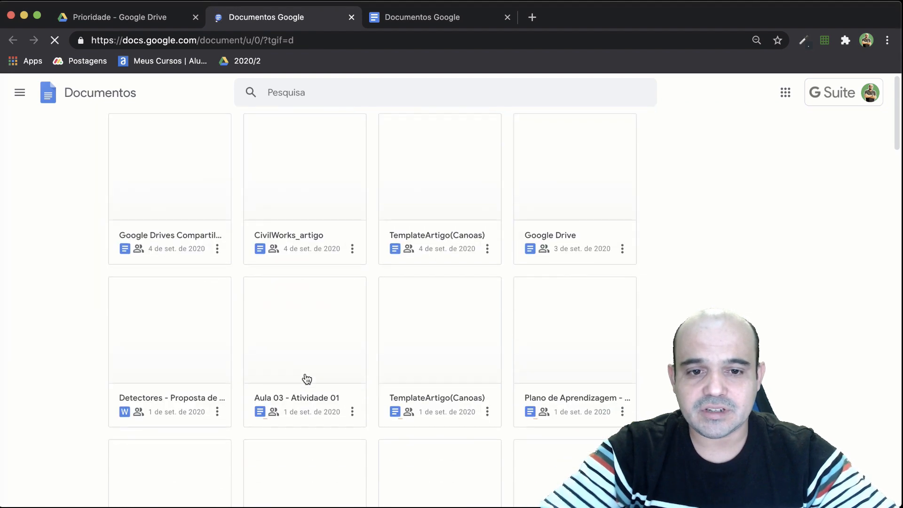
scroll(307, 379, up, 12)
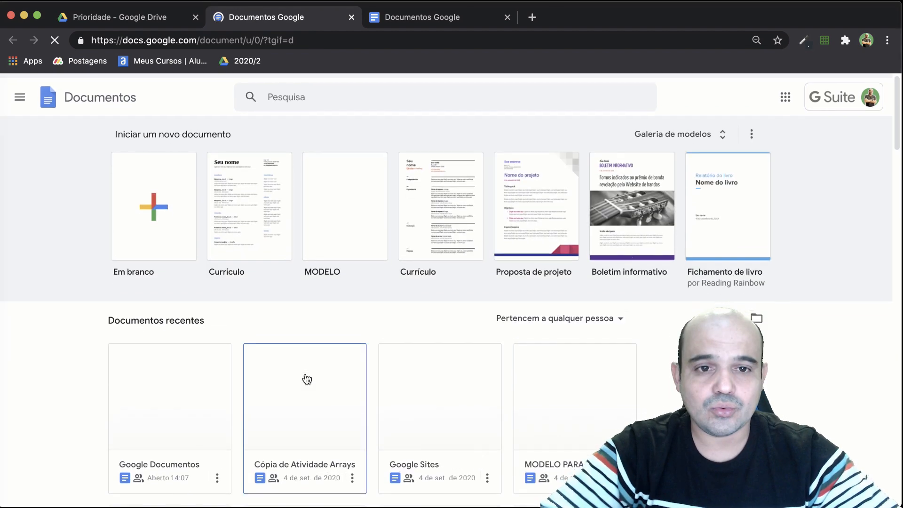
scroll(307, 380, down, 1)
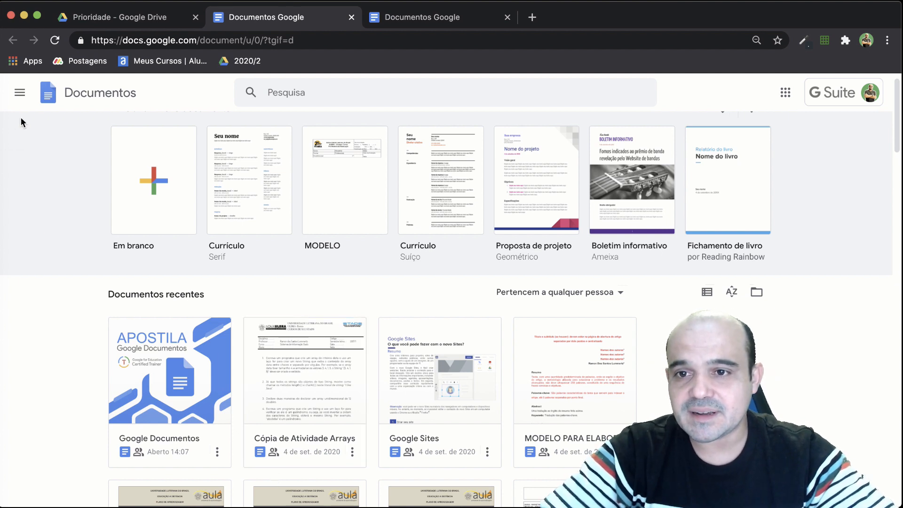
click(20, 92)
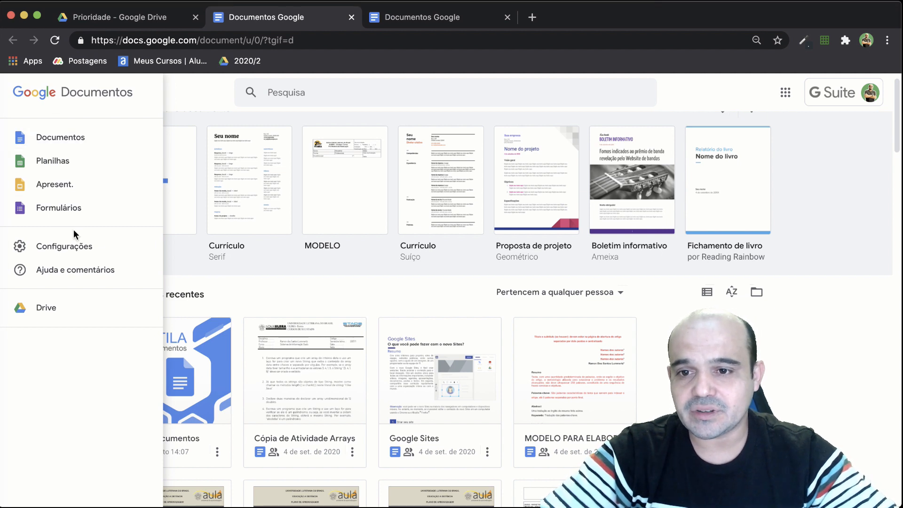
click(251, 304)
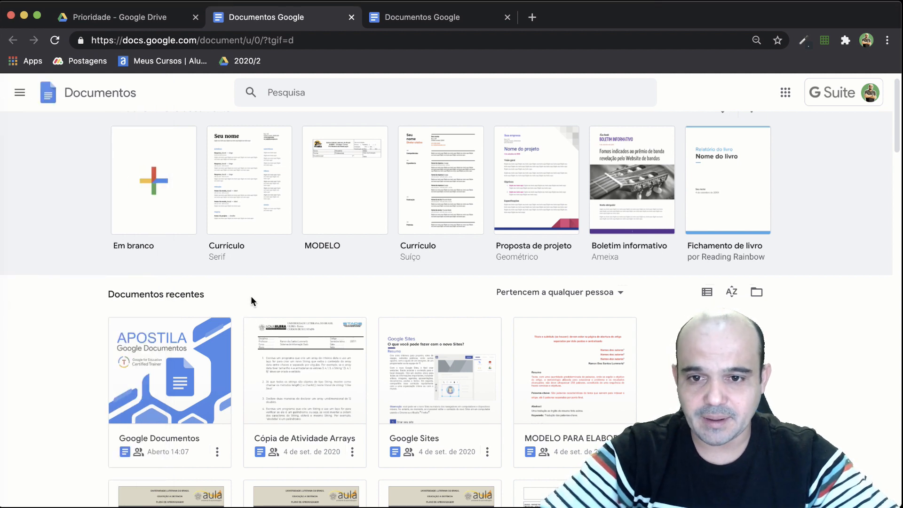
Create a new blank document and enter "Teste" on its first line.
click(154, 190)
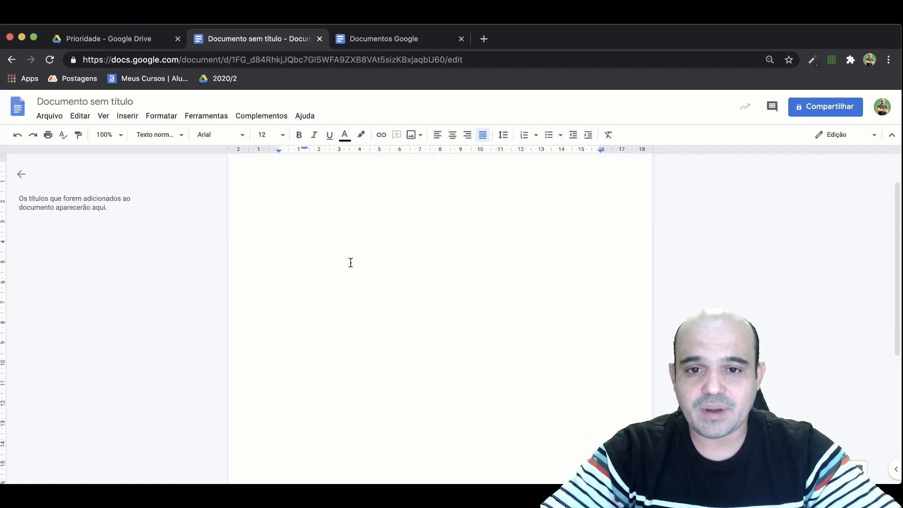
scroll(414, 437, down, 5)
scroll(401, 428, down, 2)
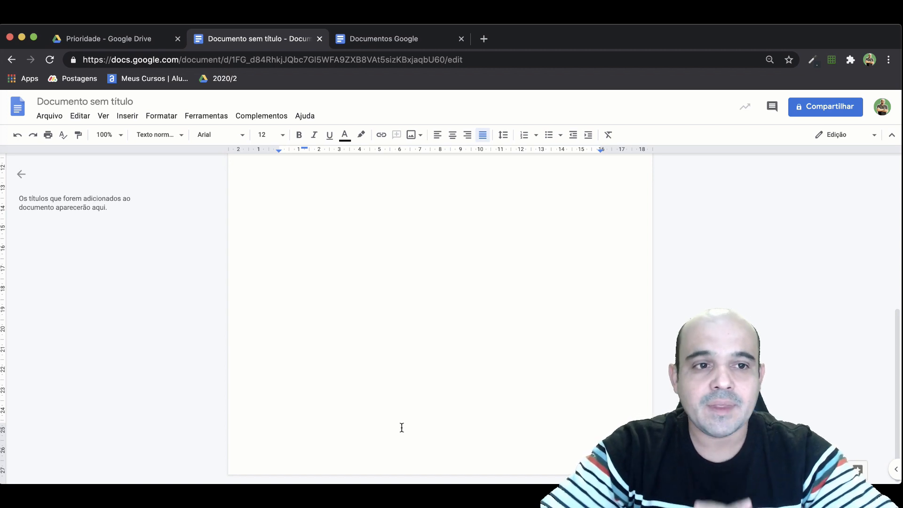
scroll(286, 316, up, 6)
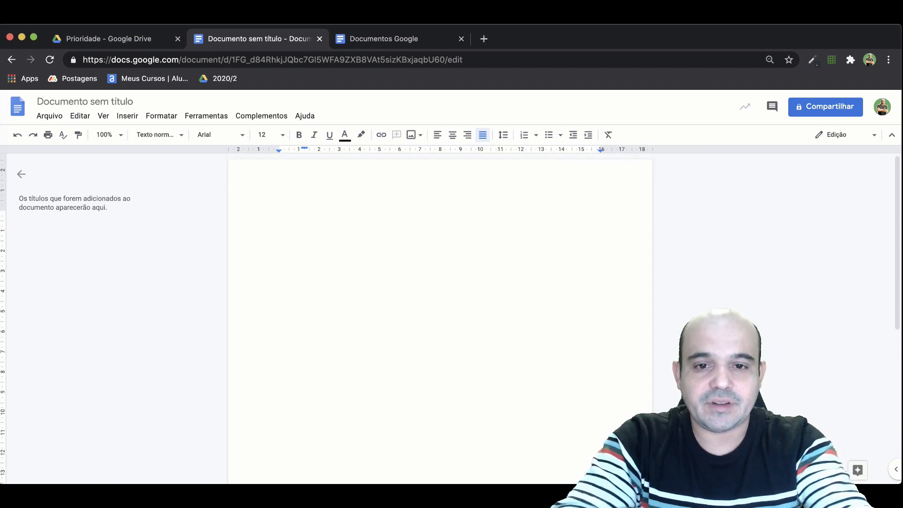
text(Teste)
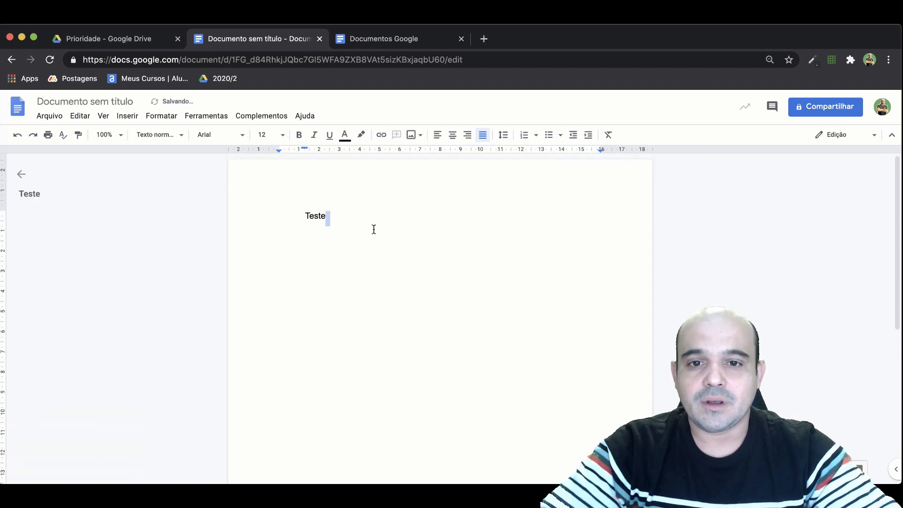
Apply the "Título" paragraph style to the line "Teste".
click(311, 221)
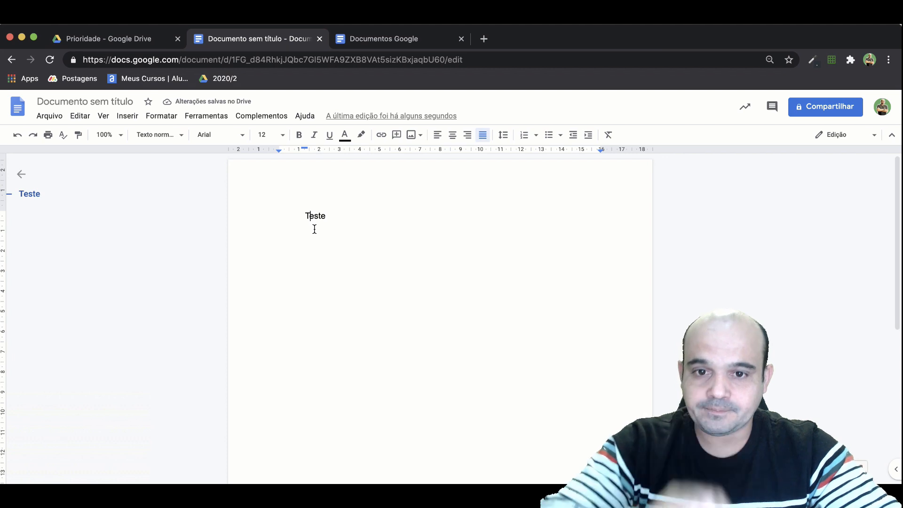
click(158, 136)
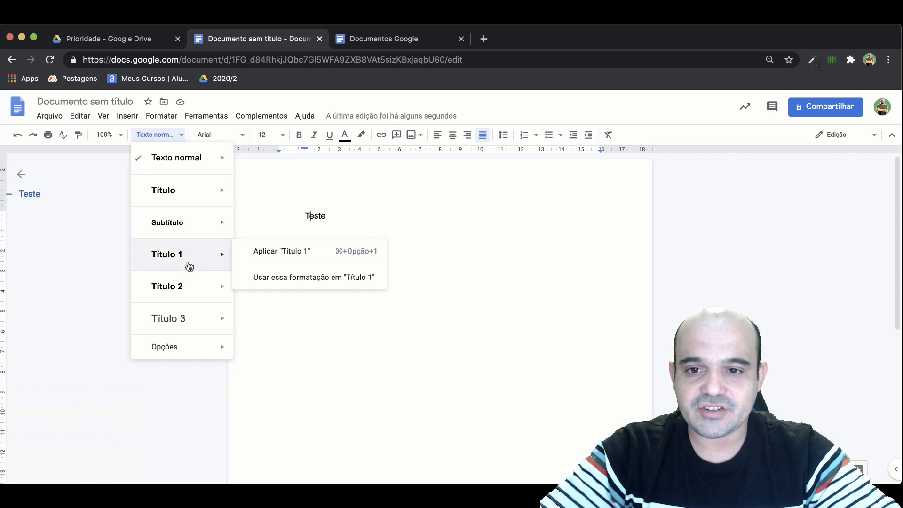
mouse_move(188, 202)
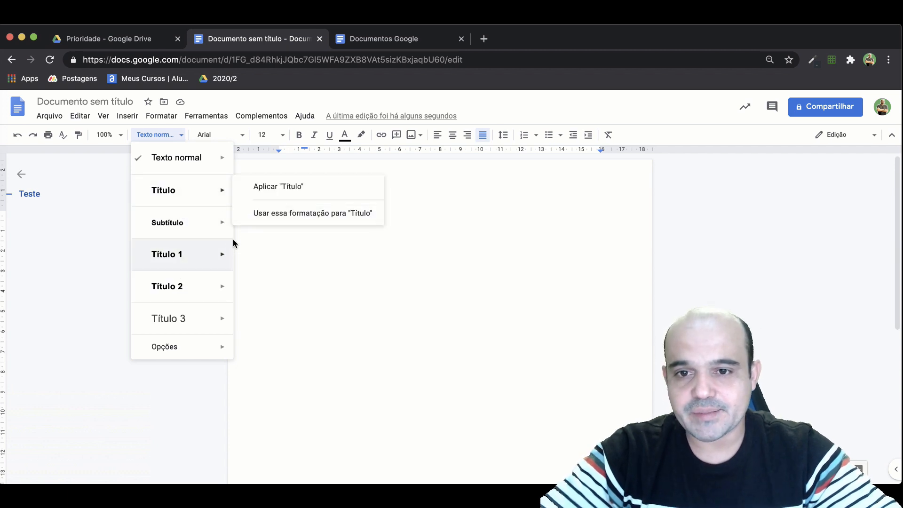
mouse_move(193, 216)
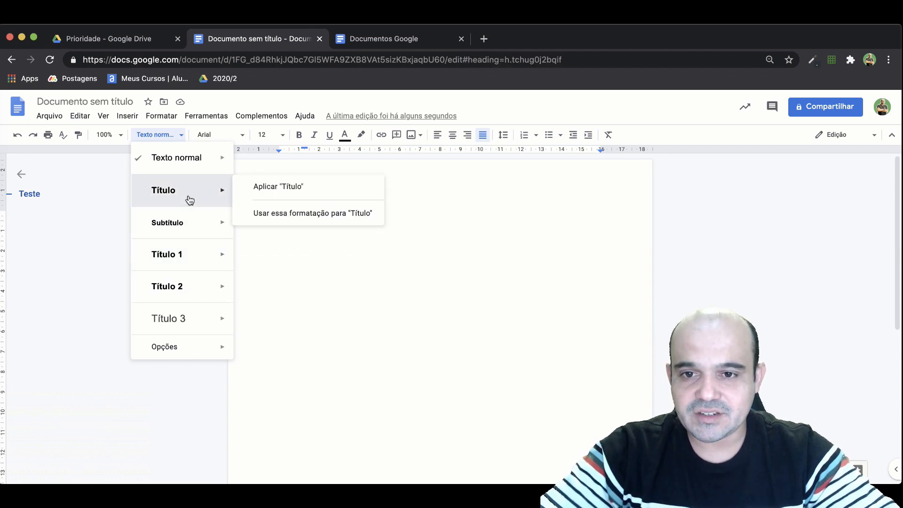
click(283, 213)
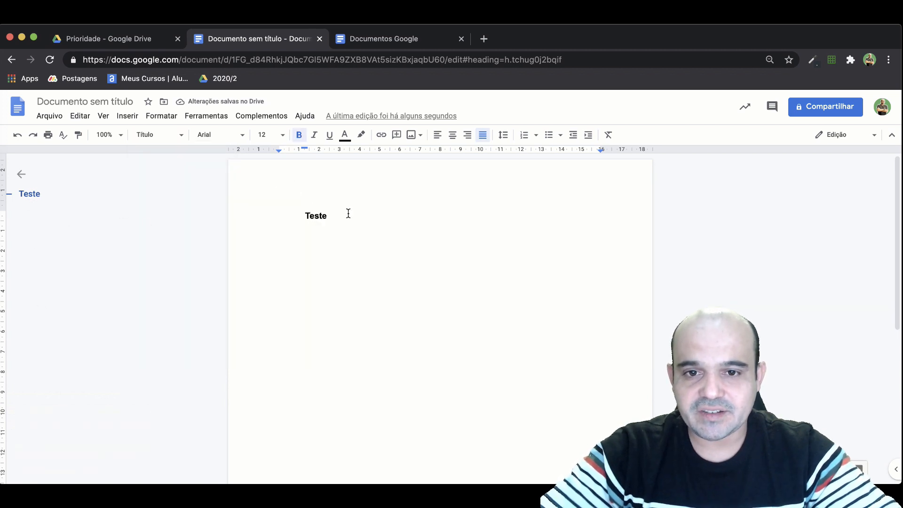
Add a new line reading "Seçao 1" below the "Teste" title.
double_click(324, 218)
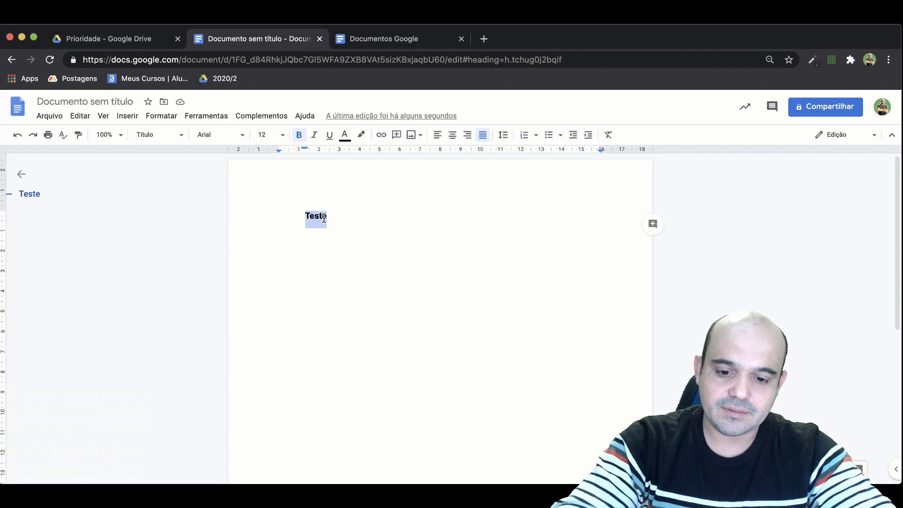
click(325, 216)
key(Return)
text(Sec)
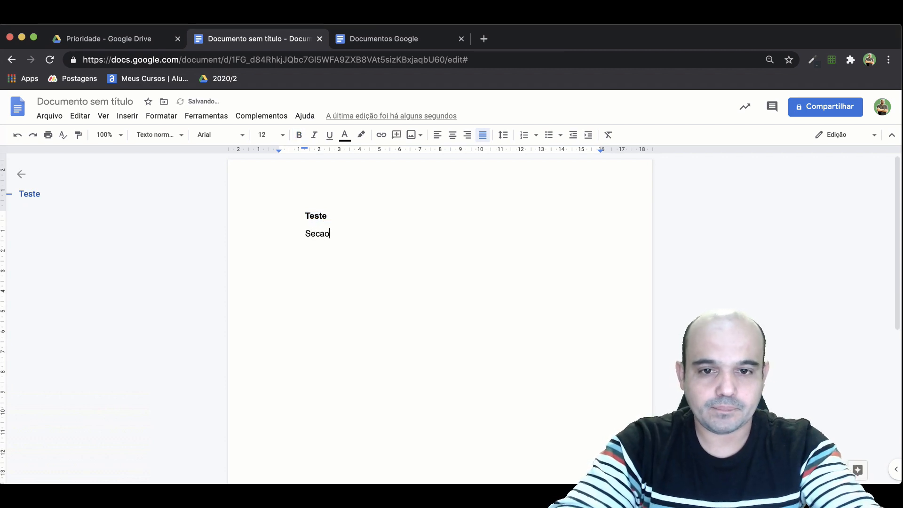
key(BackSpace)
text(çao 1)
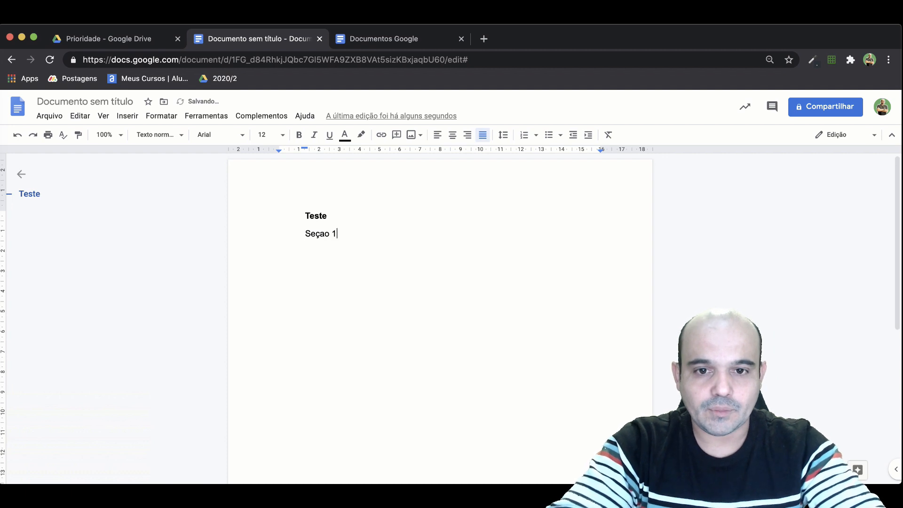
Start a new line below "Seçao 1" and correct that heading's spelling to "Seção 1".
key(Return)
text(sec)
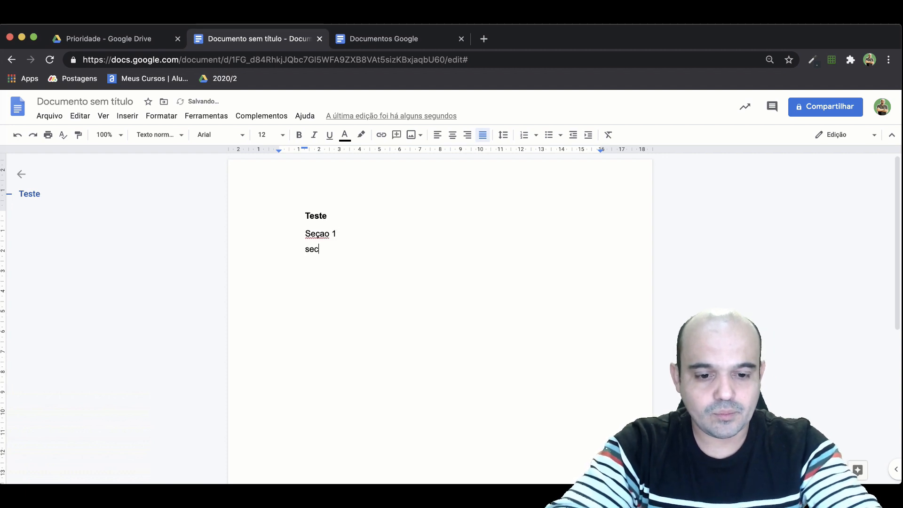
key(BackSpace)
key(BackSpace)
text(S)
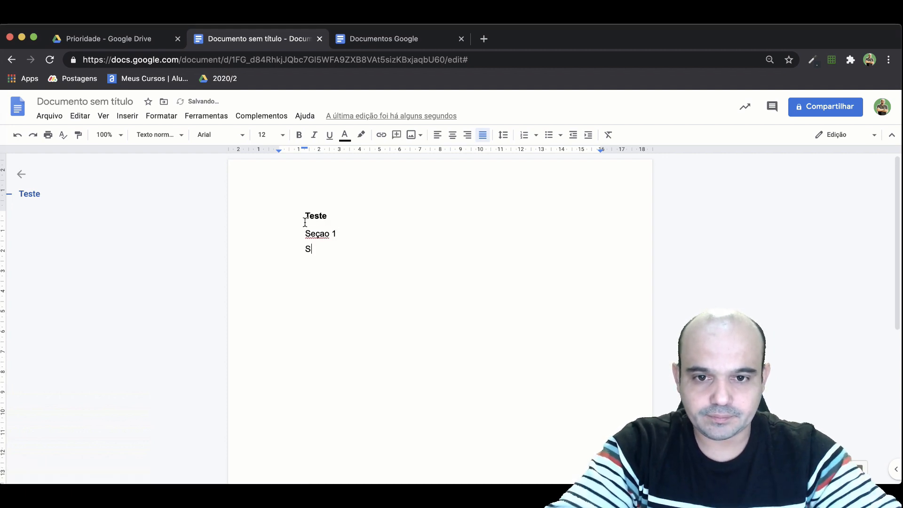
click(318, 234)
click(322, 218)
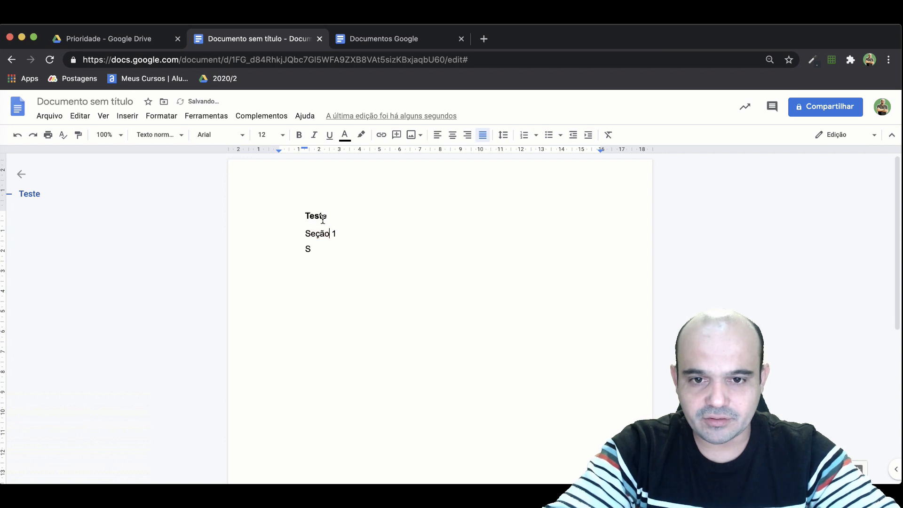
Copy the "Seção 1" line onto the line below and change the copy to "Seção 2".
triple_click(309, 241)
key(ctrl+c)
click(319, 250)
key(ctrl+v)
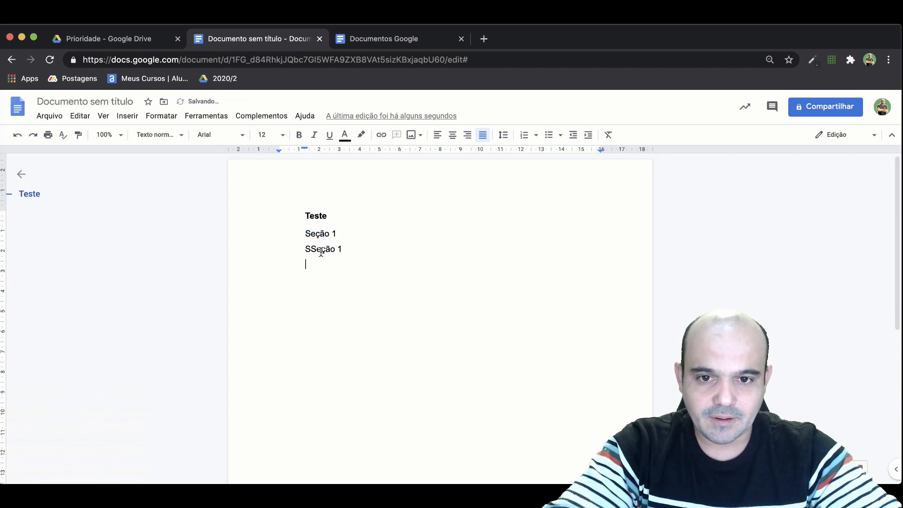
double_click(314, 249)
key(super+v)
click(344, 251)
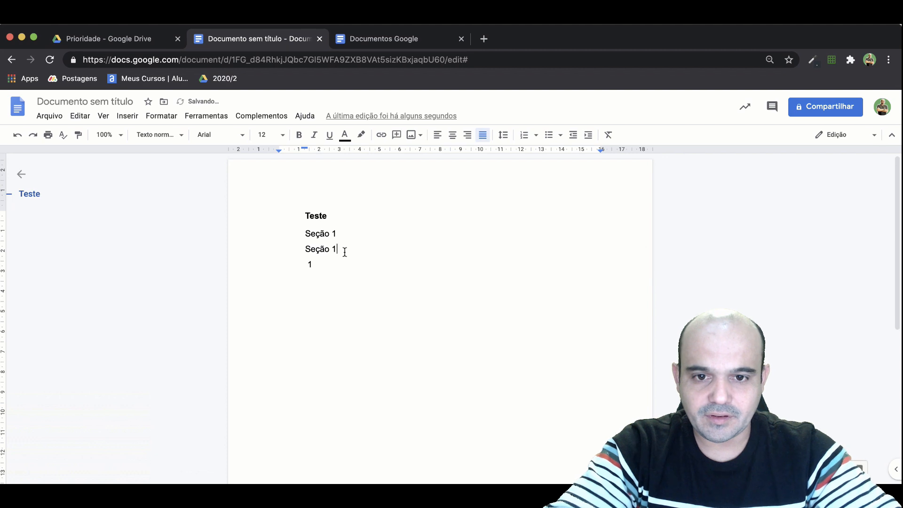
key(BackSpace)
text(2)
Add another copy of the section line below "Seção 2" and change it to "Seção 3".
key(Return)
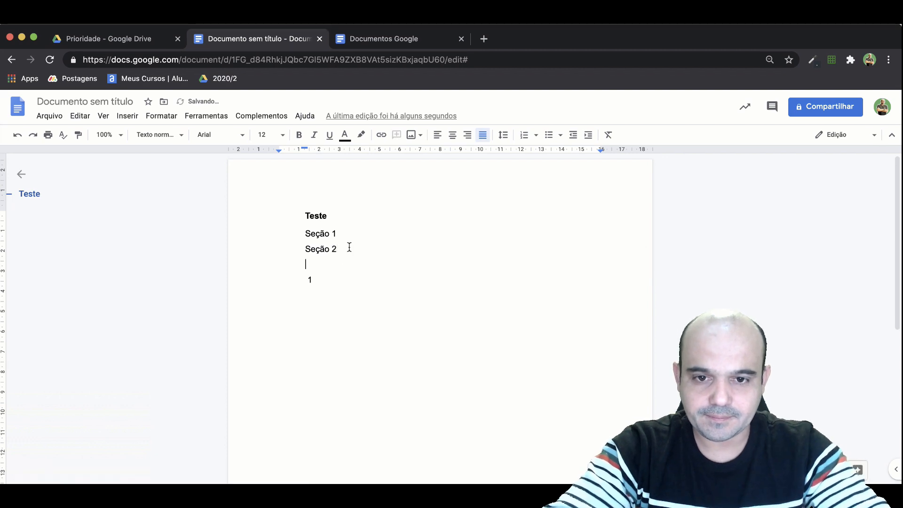
key(super+v)
click(341, 261)
key(BackSpace)
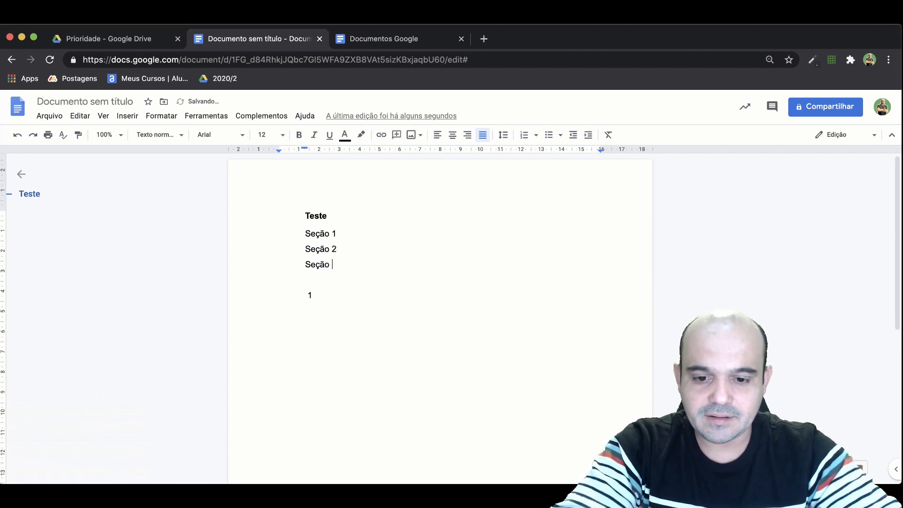
Apply the "Título 1" paragraph style to the lines "Seção 1" and "Seção 2".
triple_click(317, 235)
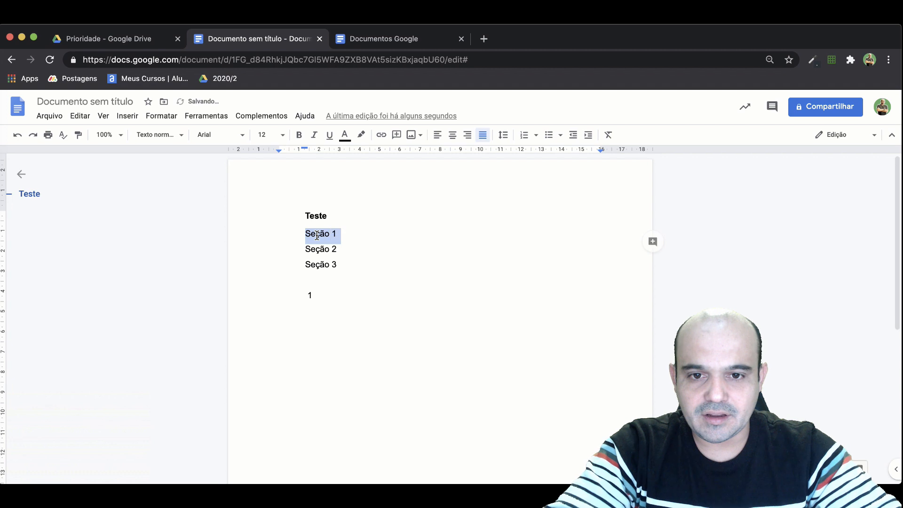
click(160, 136)
click(181, 261)
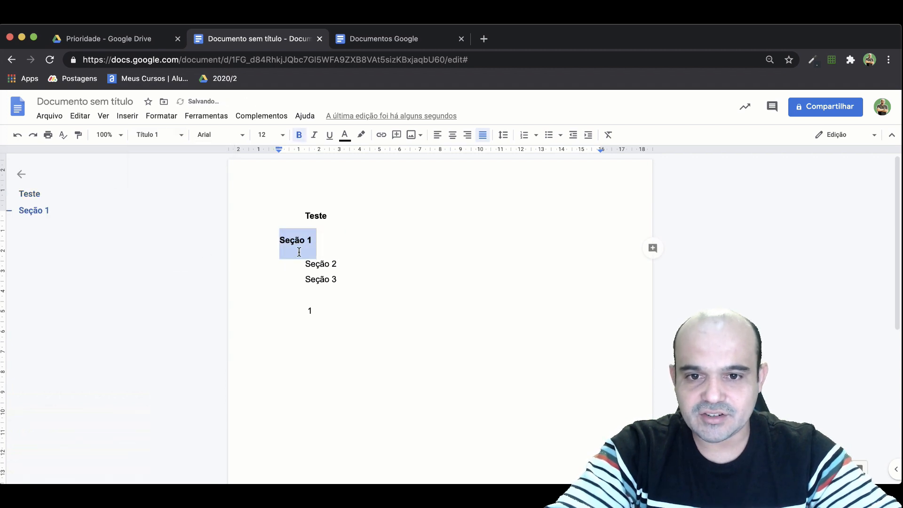
triple_click(320, 267)
click(160, 136)
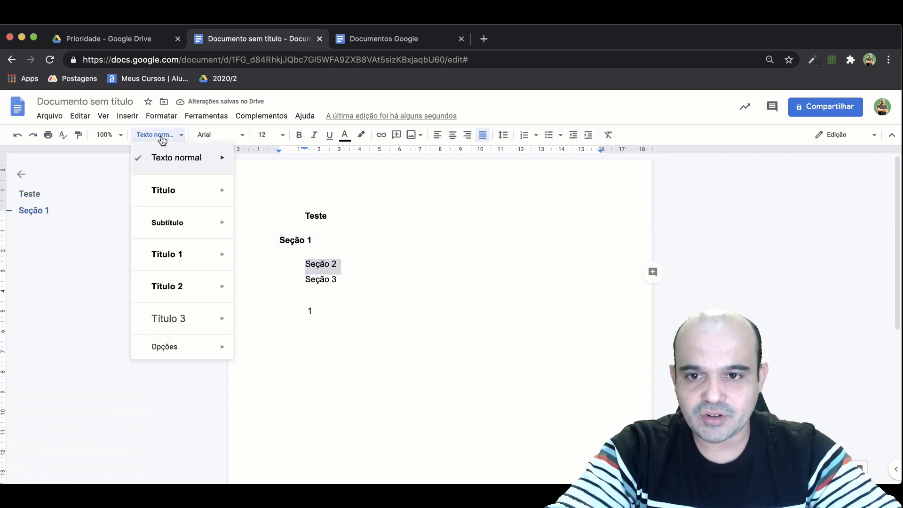
click(179, 261)
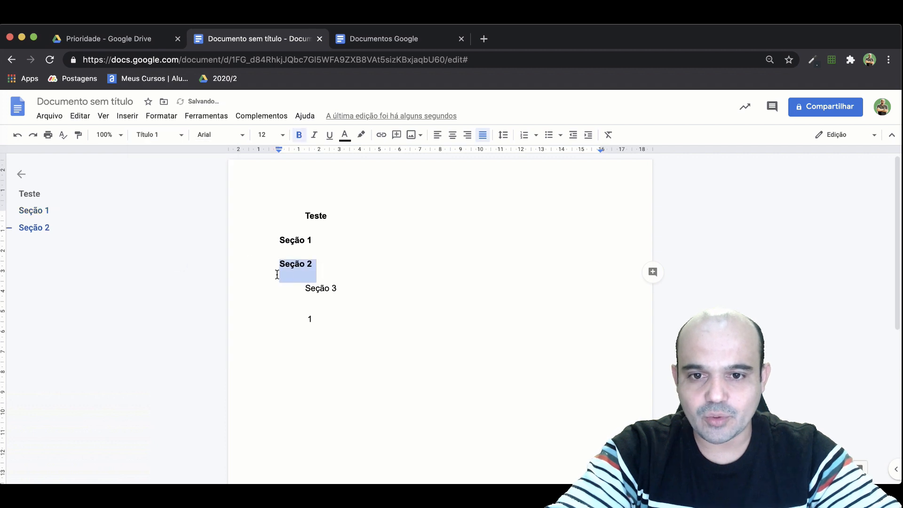
Apply the "Título 2" paragraph style to the line "Seção 3".
click(312, 289)
double_click(313, 289)
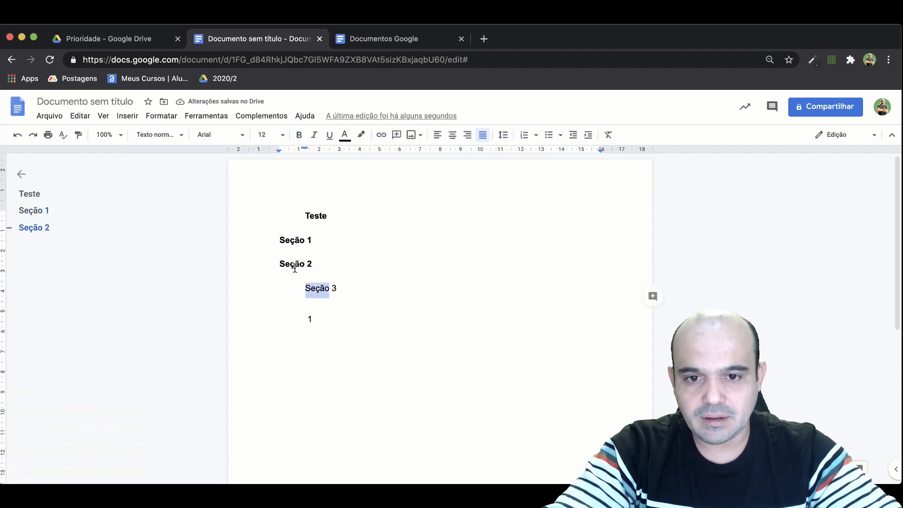
triple_click(319, 283)
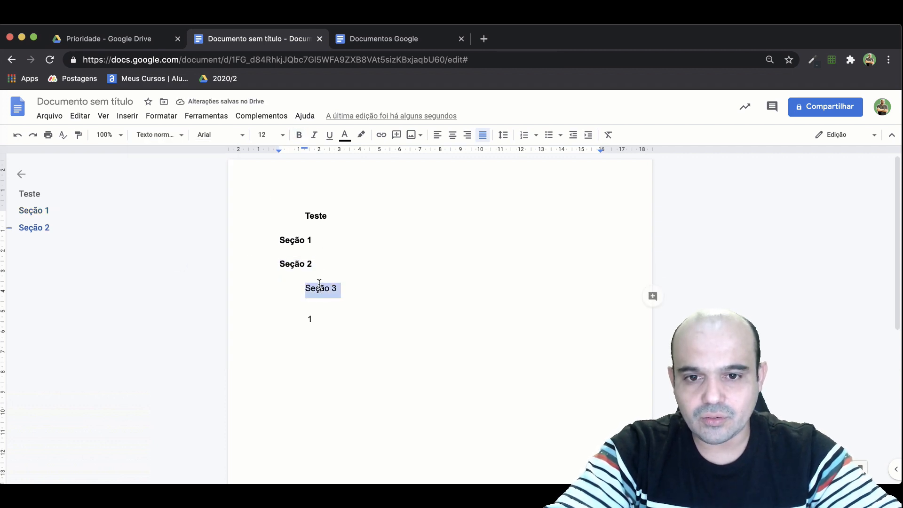
click(162, 135)
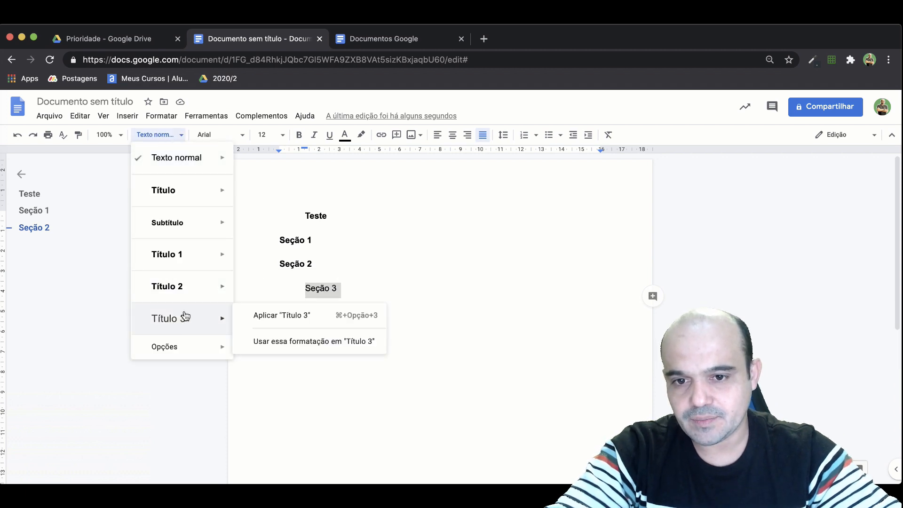
click(196, 293)
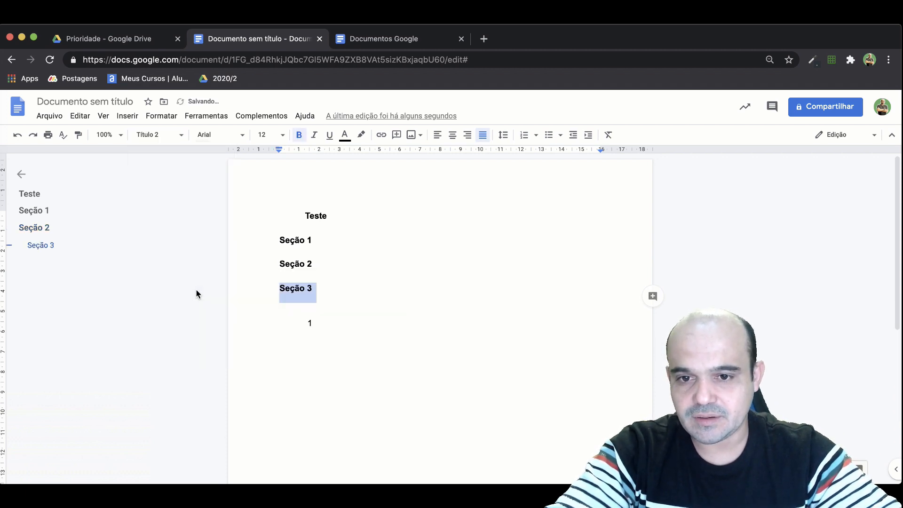
Delete the stray "1" below the section lines and apply the "Título 1" style to "Seção 3".
click(339, 325)
key(BackSpace)
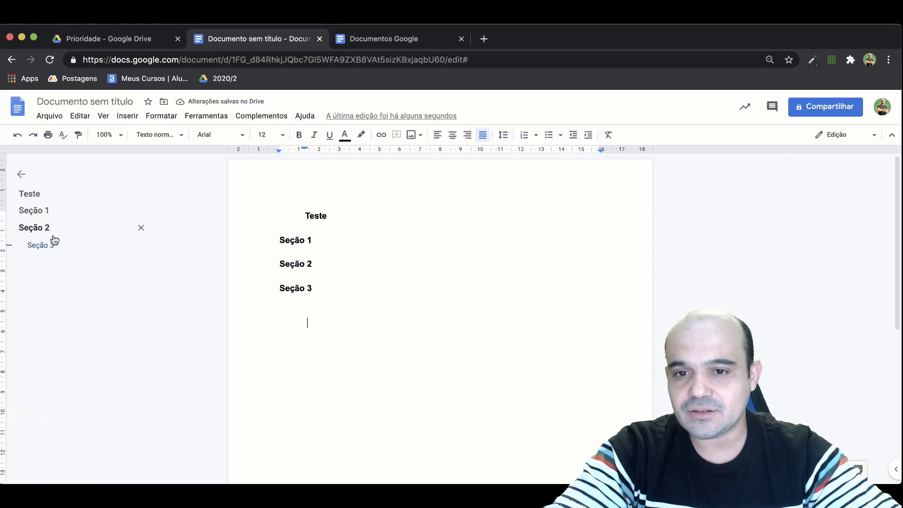
click(309, 289)
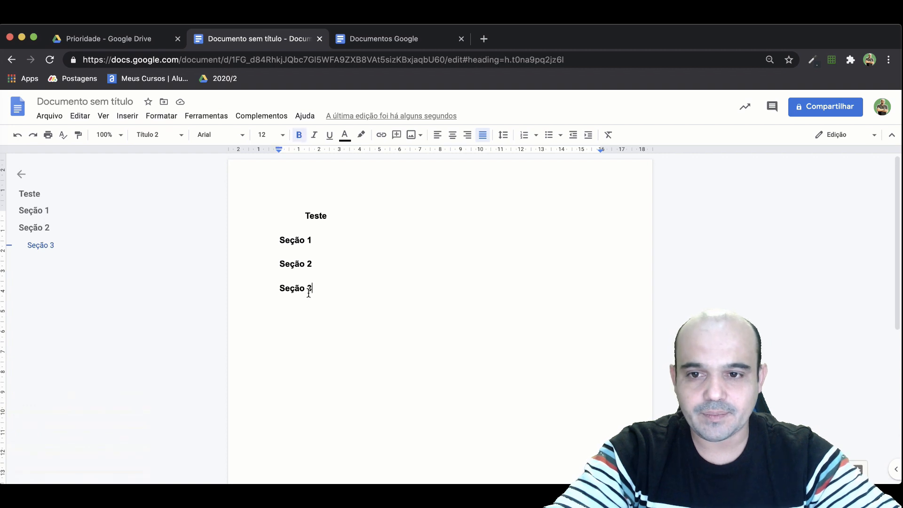
click(162, 136)
click(168, 256)
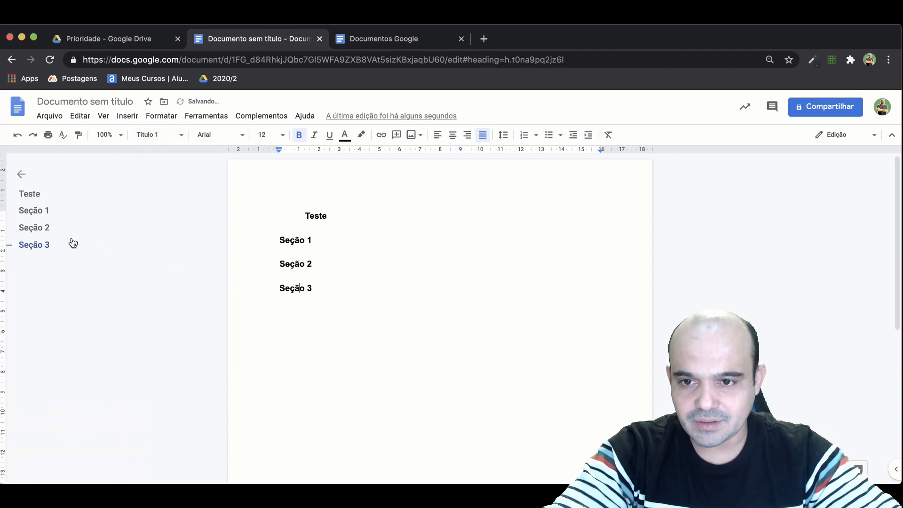
Insert a "Seção 1.1" heading between "Seção 1" and "Seção 2" and remove the leftover blank line.
triple_click(287, 274)
click(317, 250)
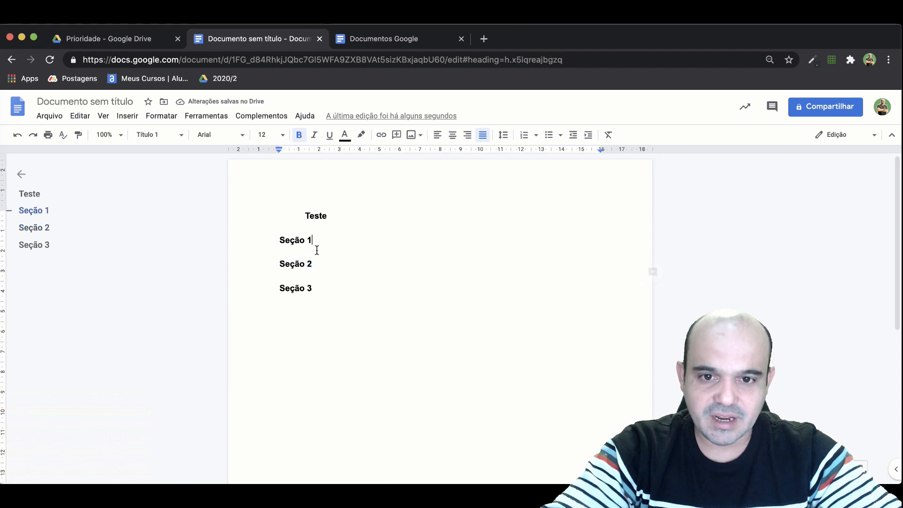
triple_click(301, 239)
key(ctrl+c)
click(280, 263)
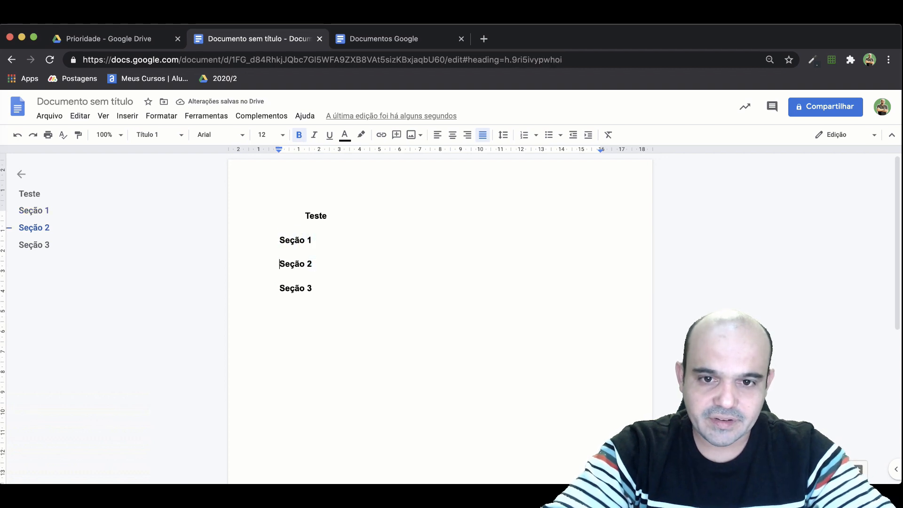
key(Return)
click(315, 262)
key(ctrl+v)
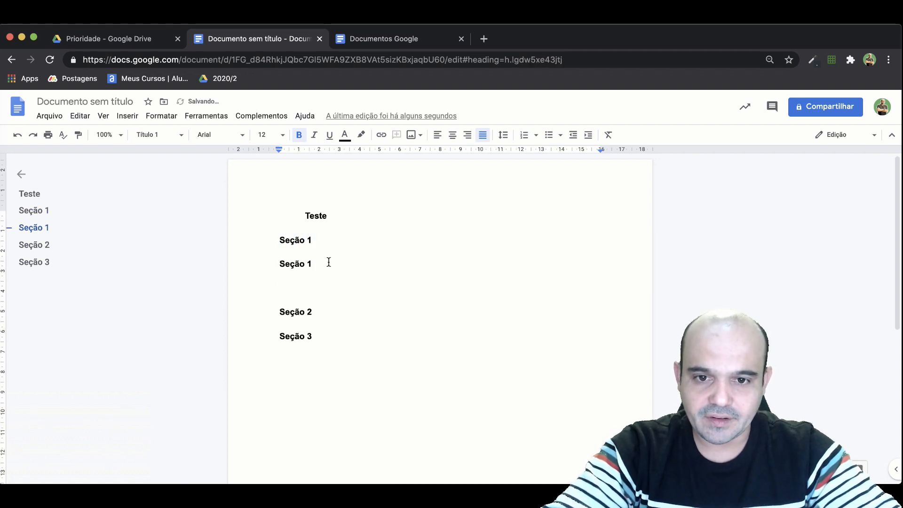
click(329, 262)
text(.1)
triple_click(304, 303)
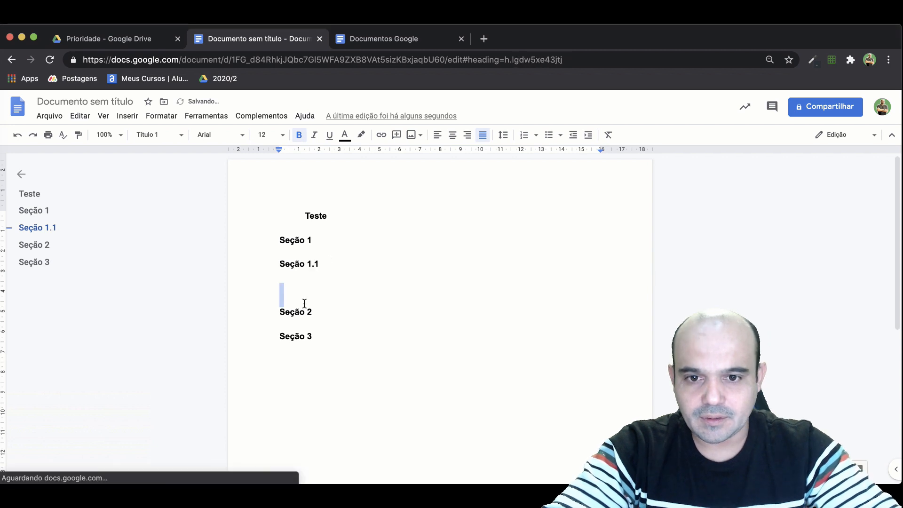
key(BackSpace)
Apply the "Título 2" paragraph style to the "Seção 1.1" heading.
triple_click(296, 266)
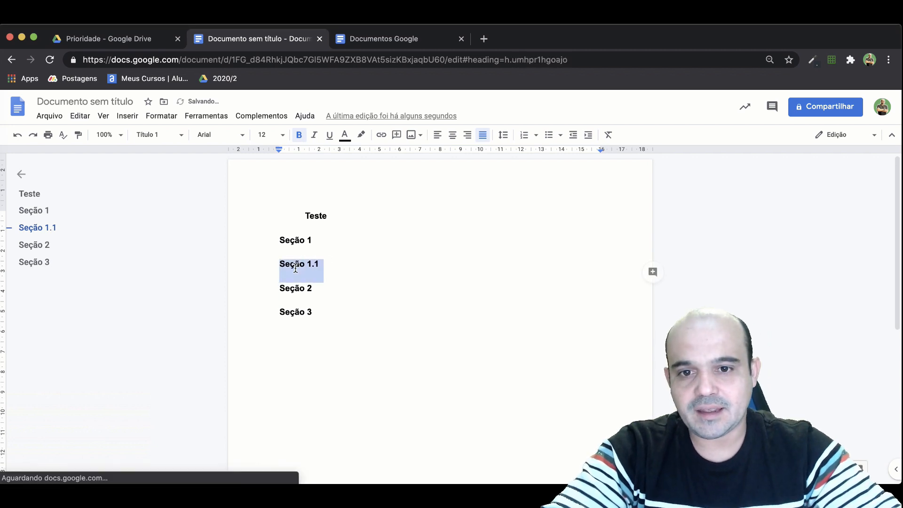
click(167, 134)
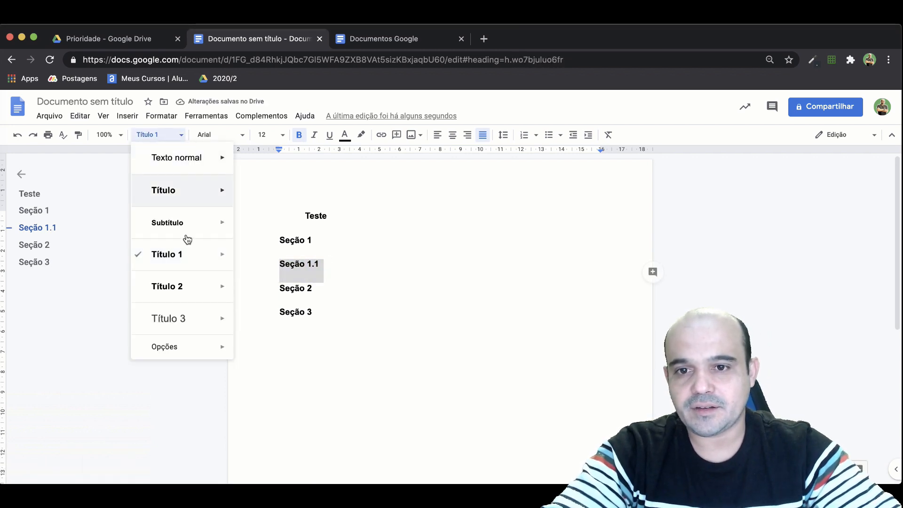
click(187, 288)
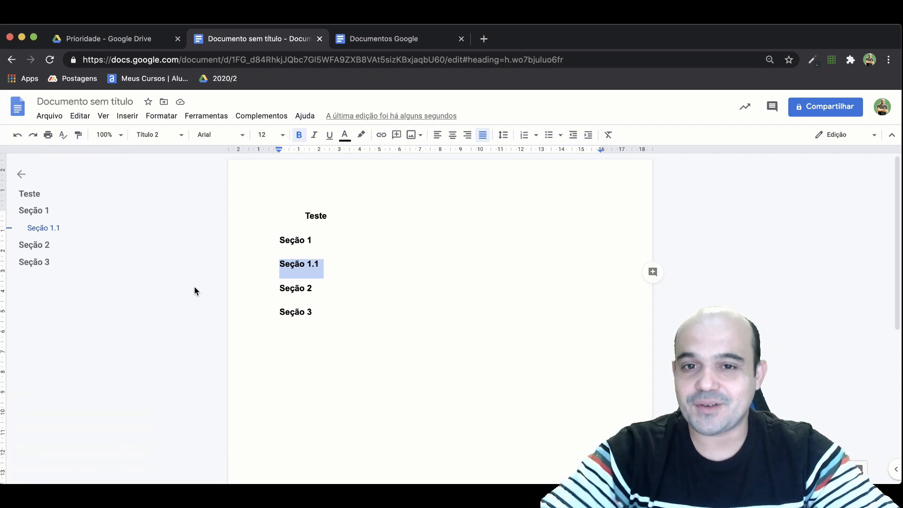
click(340, 286)
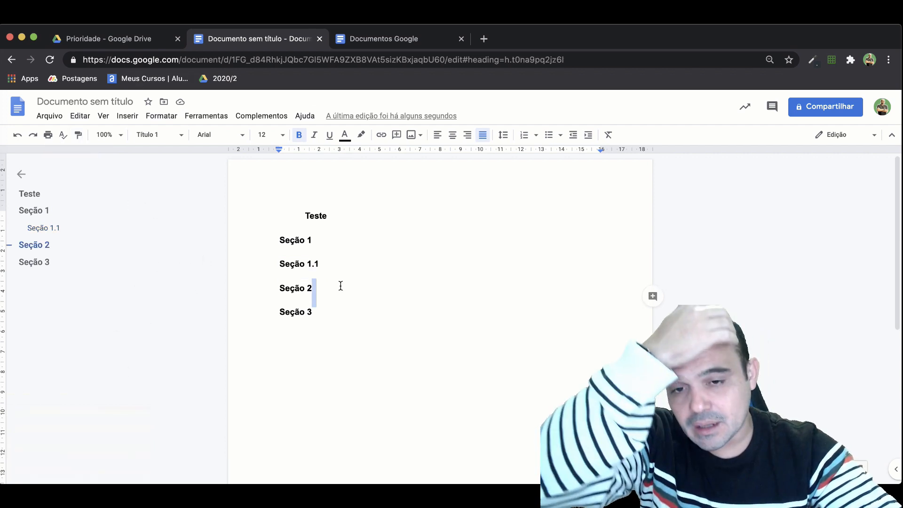
Turn the headings "Seção 1" and "Seção 1.1" into numbered list items.
click(276, 240)
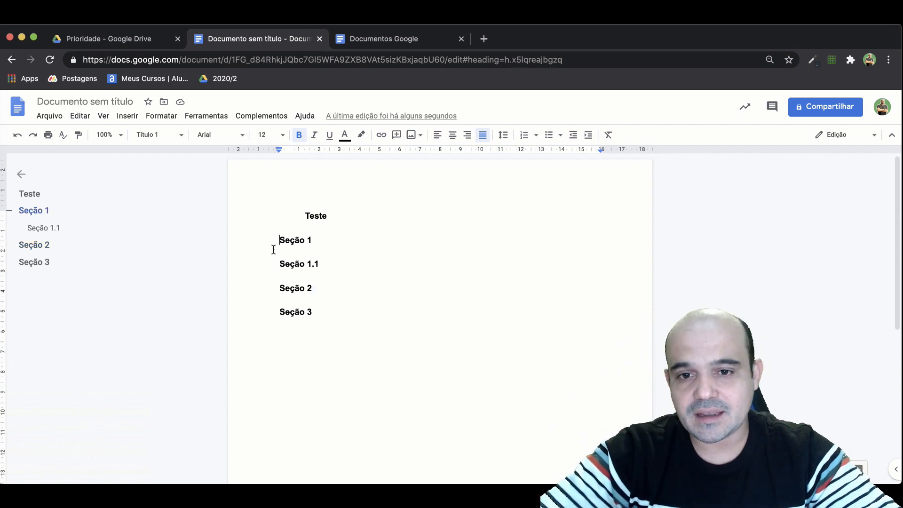
click(525, 138)
click(298, 263)
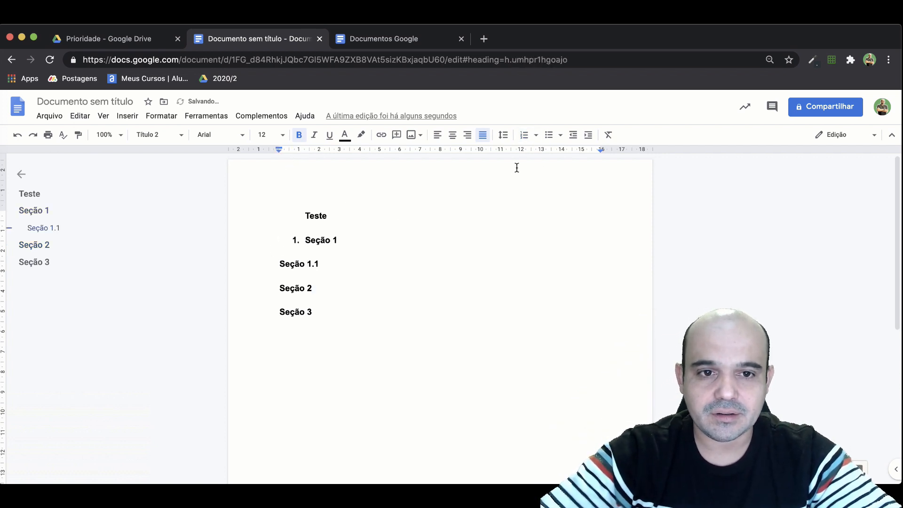
click(524, 136)
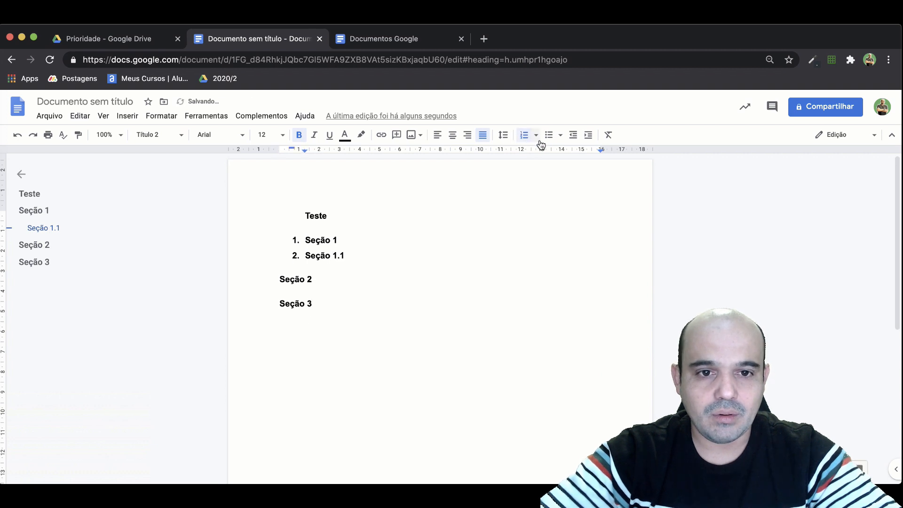
Indent "Seção 1.1" one list level and switch the list to the multilevel 1., 1.1., 1.2.1. numbering format.
click(589, 136)
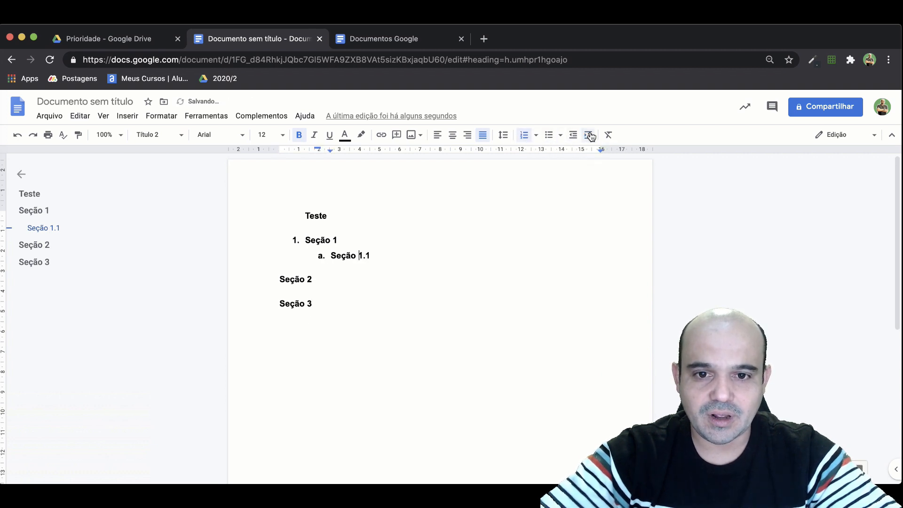
click(537, 137)
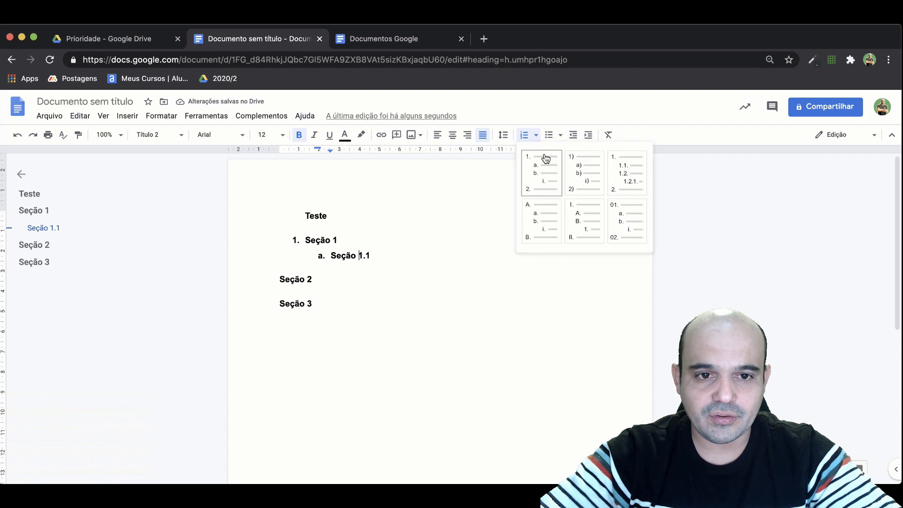
click(622, 167)
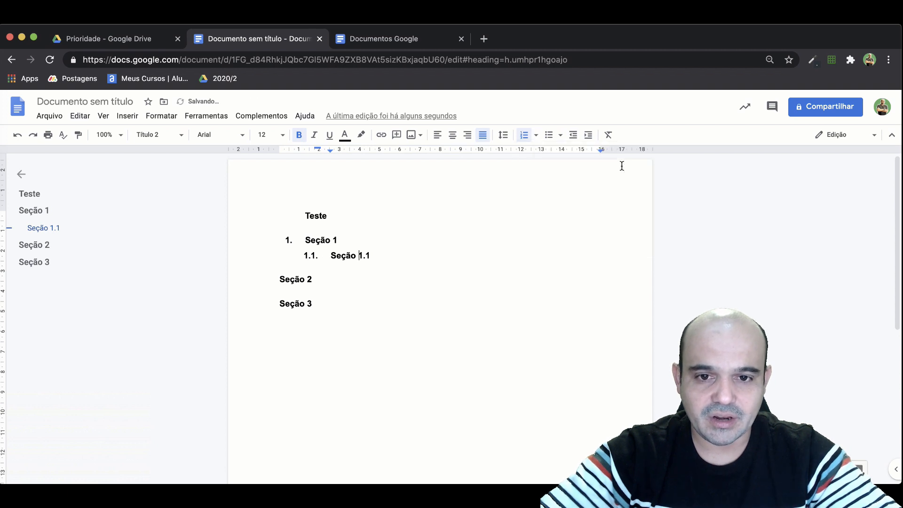
Add the "Seção 2" heading to the numbered list and move it up to the top level.
click(277, 281)
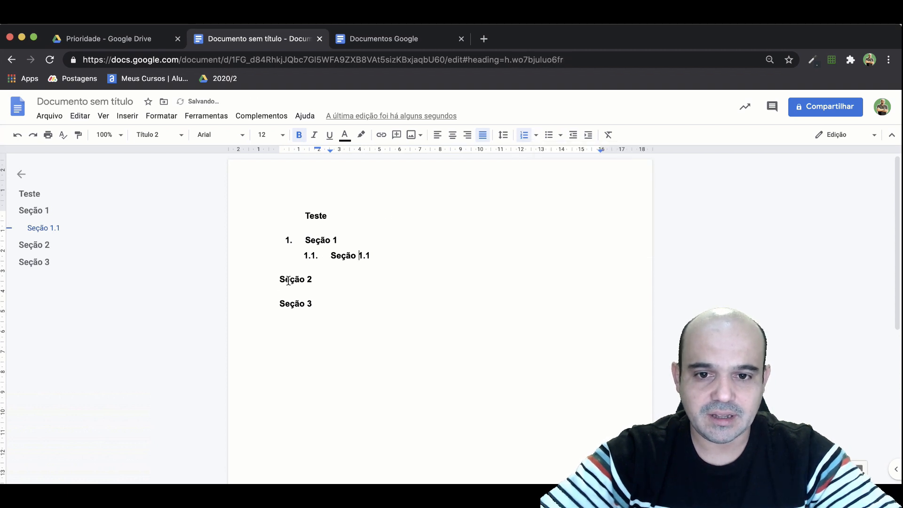
click(526, 135)
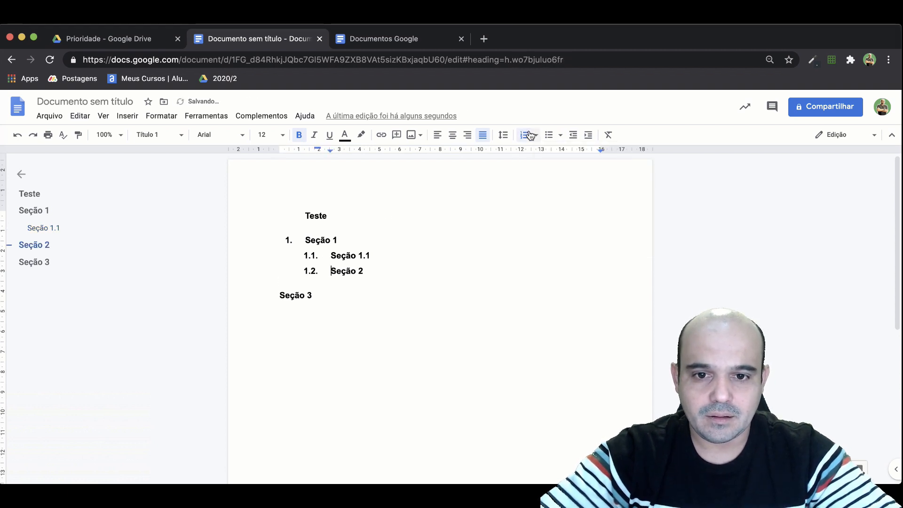
click(574, 135)
Add the "Seção 3" heading to the numbered list as item 3 and start an empty list item below it.
click(281, 295)
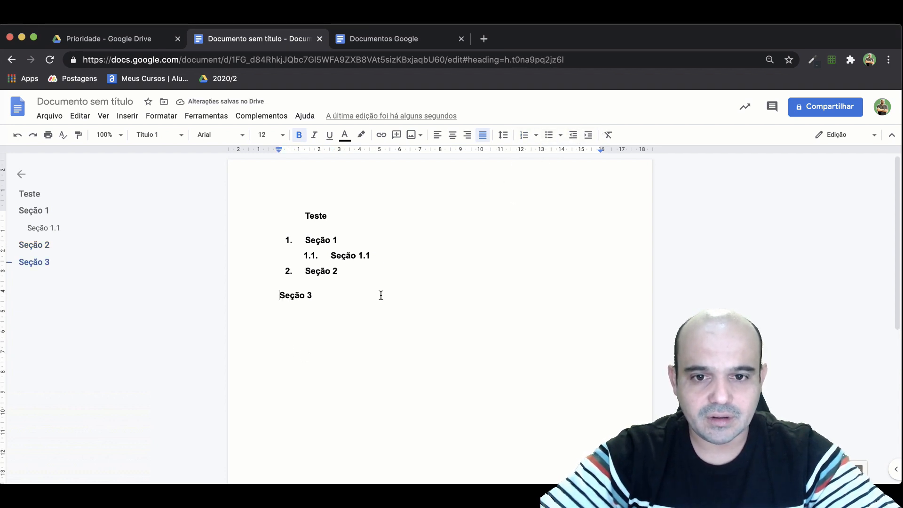
key(BackSpace)
key(Return)
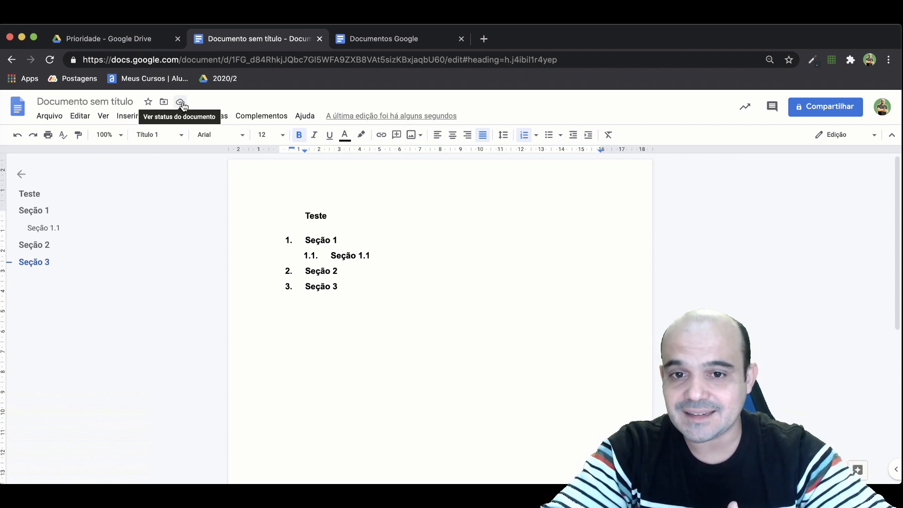
click(349, 289)
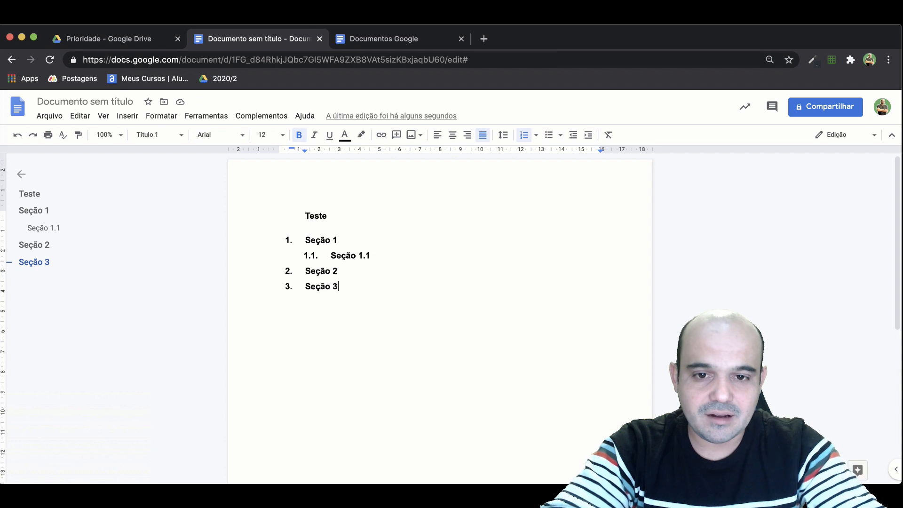
key(Return)
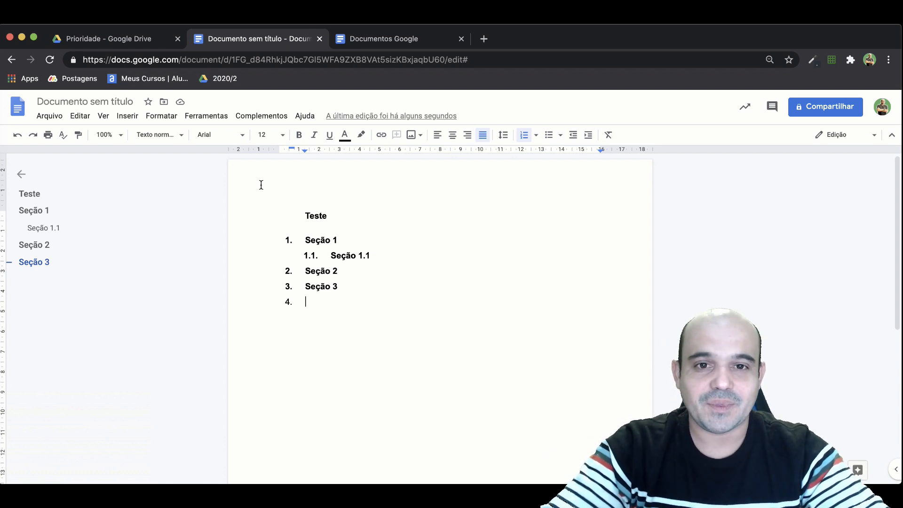
View the details of the signed-in account and close them again.
click(883, 109)
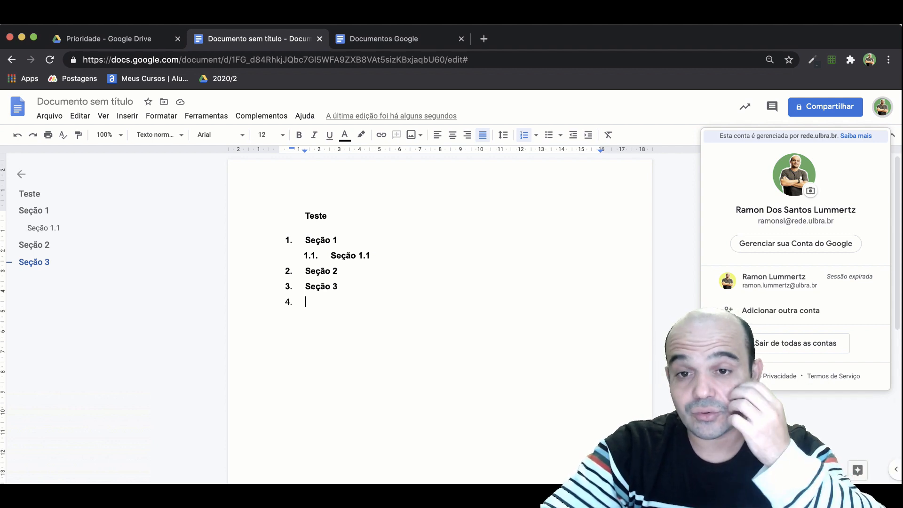
click(559, 413)
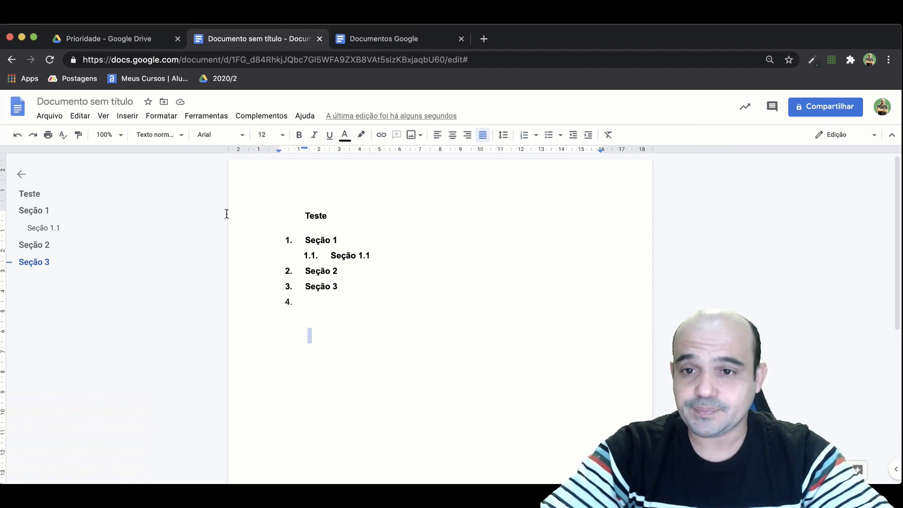
Rename the document as "Teste para curso".
click(71, 102)
text(T)
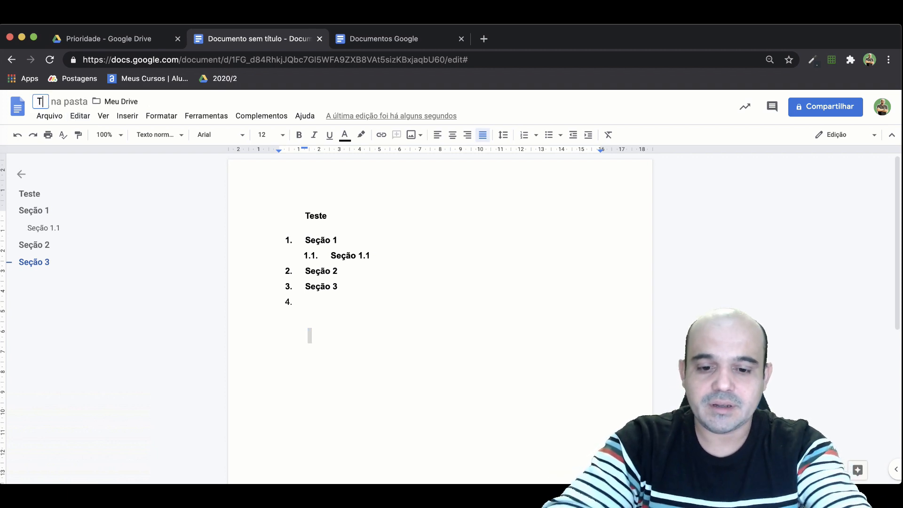
text(este para)
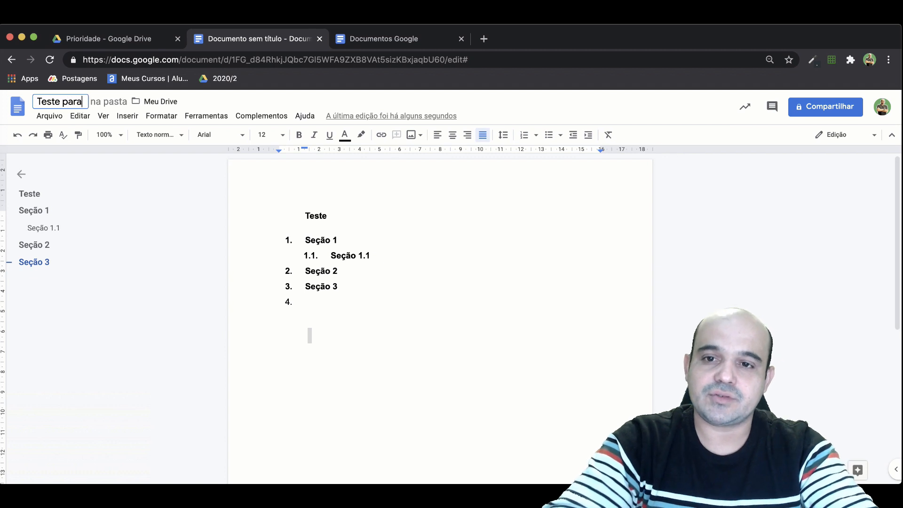
text( curso)
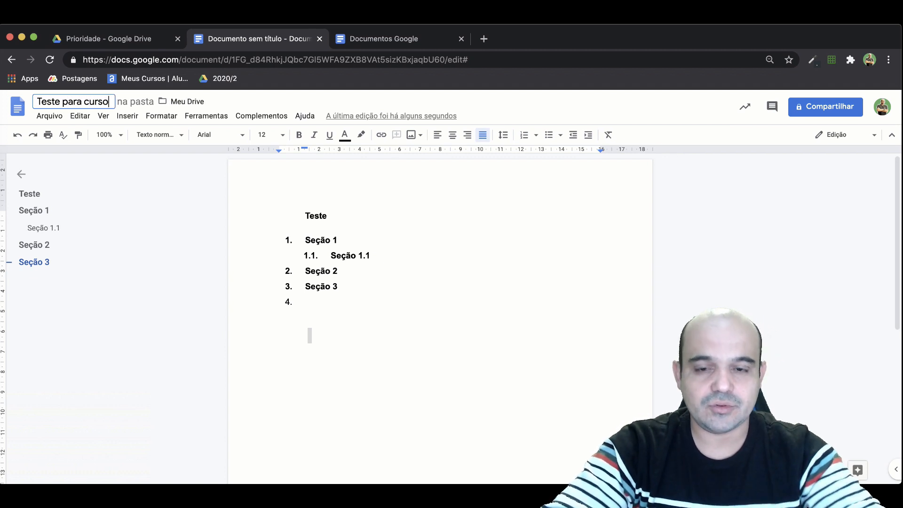
click(331, 197)
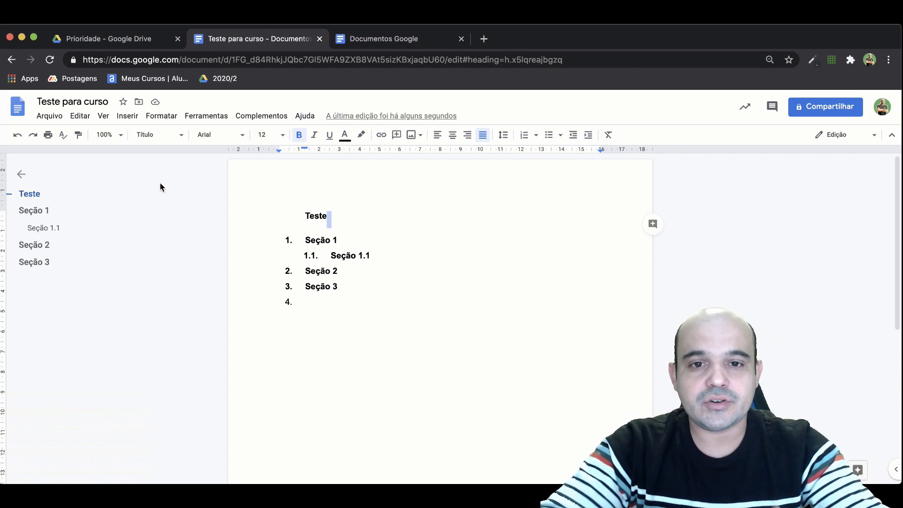
Prepare to e-mail the document as an attachment to a suggested contact and review the available attachment formats.
click(49, 120)
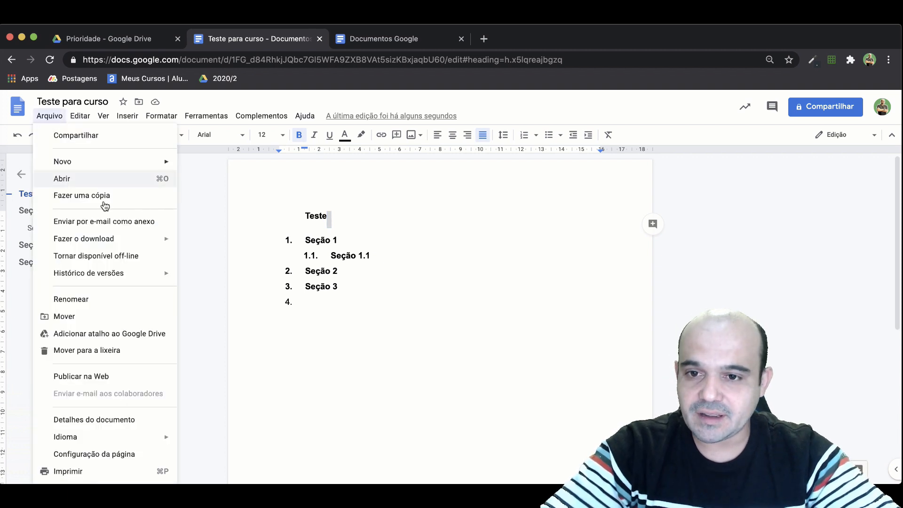
mouse_move(133, 240)
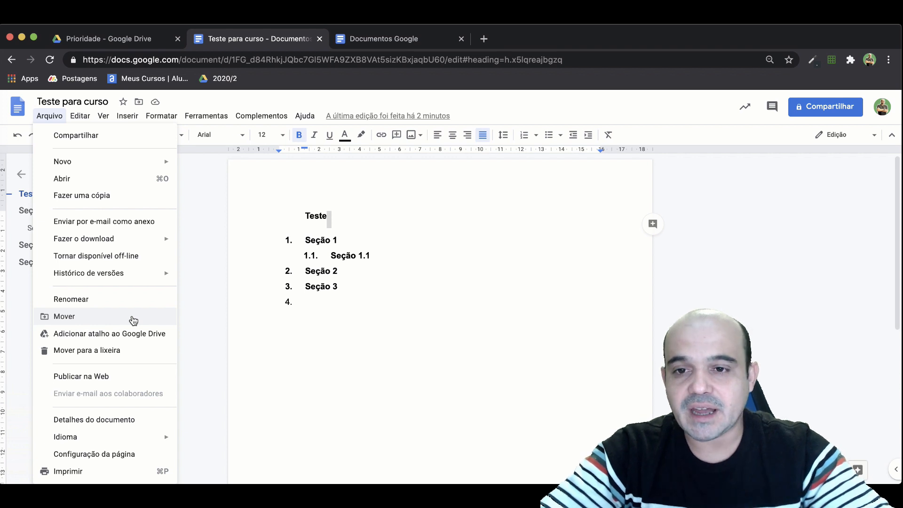
click(145, 225)
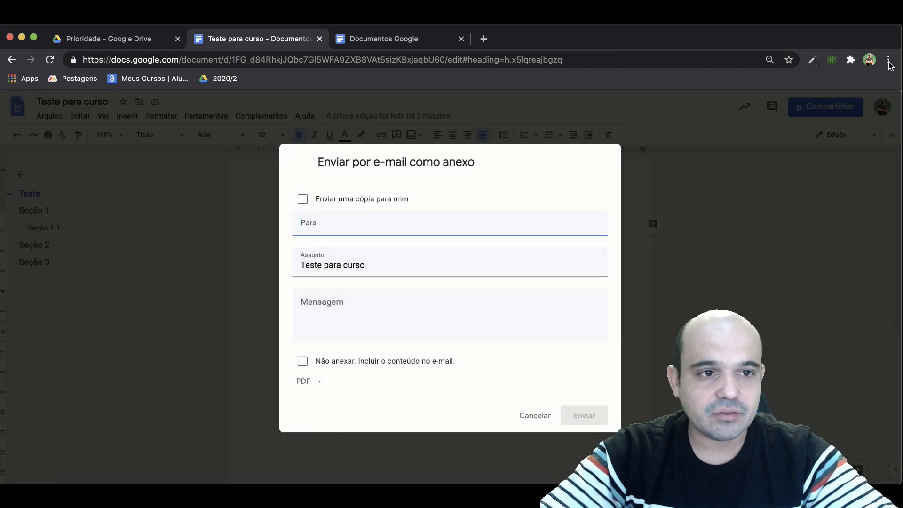
text(cami)
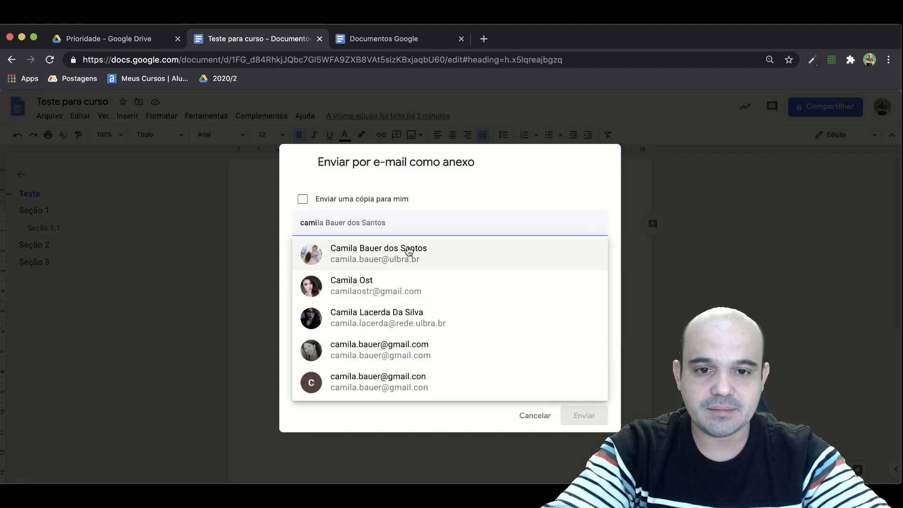
click(389, 257)
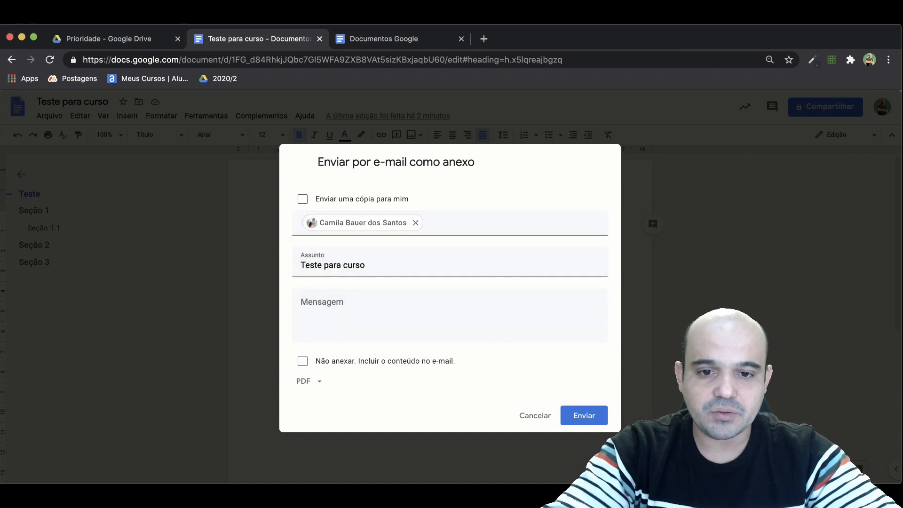
click(317, 384)
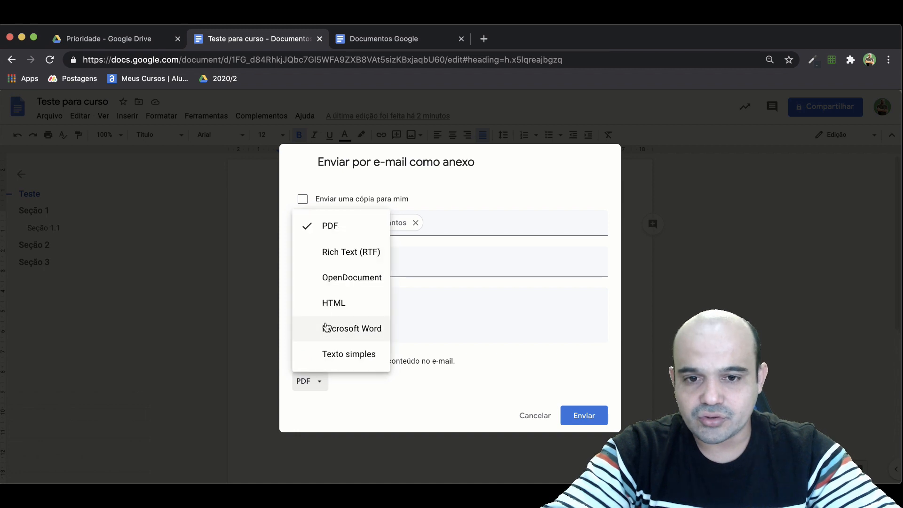
click(229, 337)
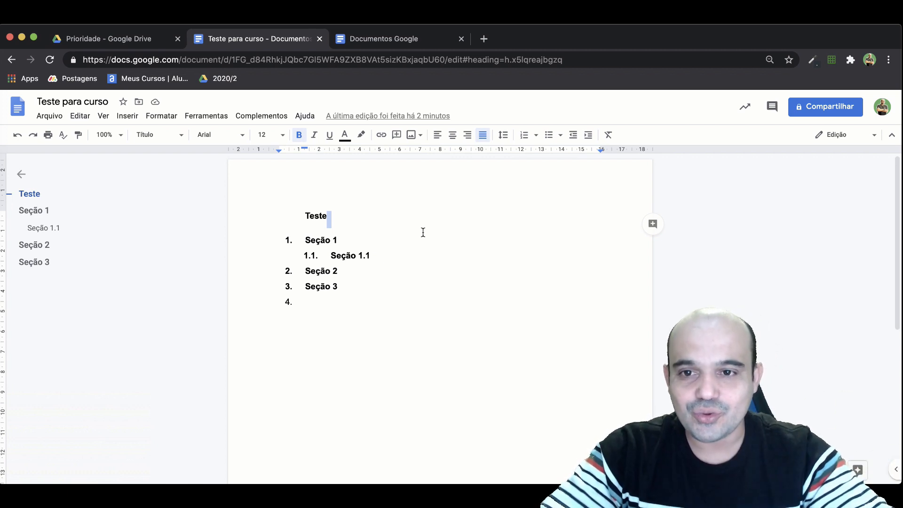
Add the comment "Arrumar o titulo." to the document title "Teste".
click(360, 221)
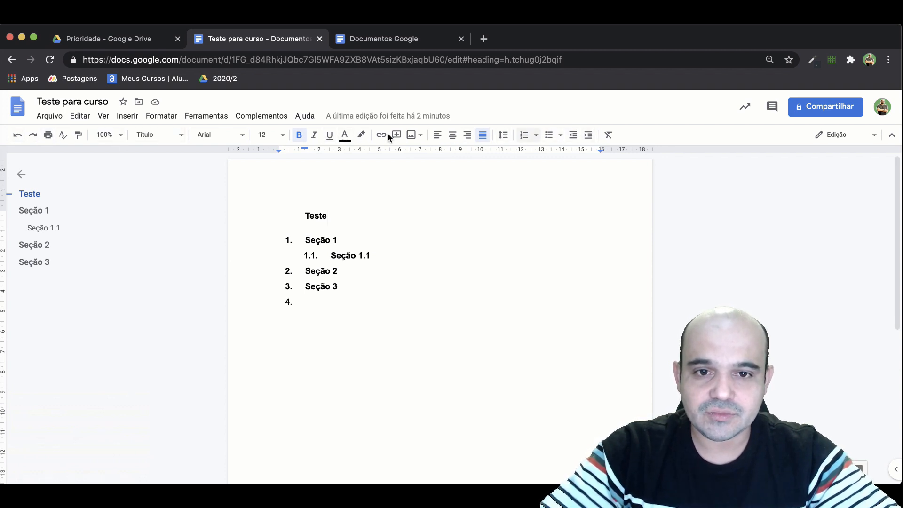
triple_click(324, 216)
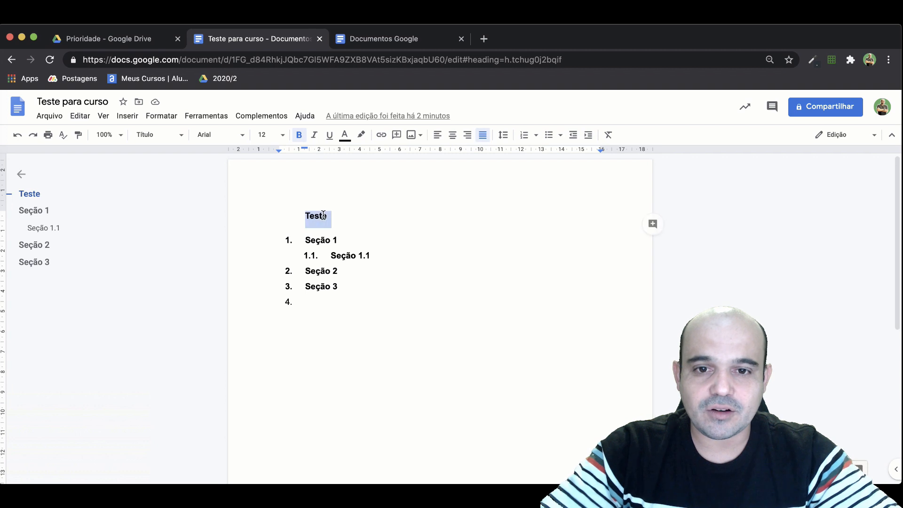
click(396, 135)
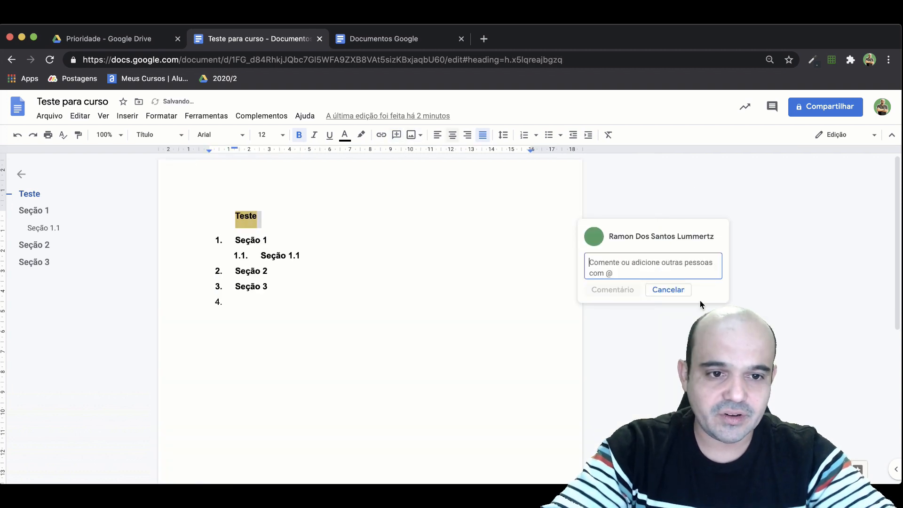
text(Teste)
key(BackSpace)
key(BackSpace)
key(BackSpace)
key(BackSpace)
key(BackSpace)
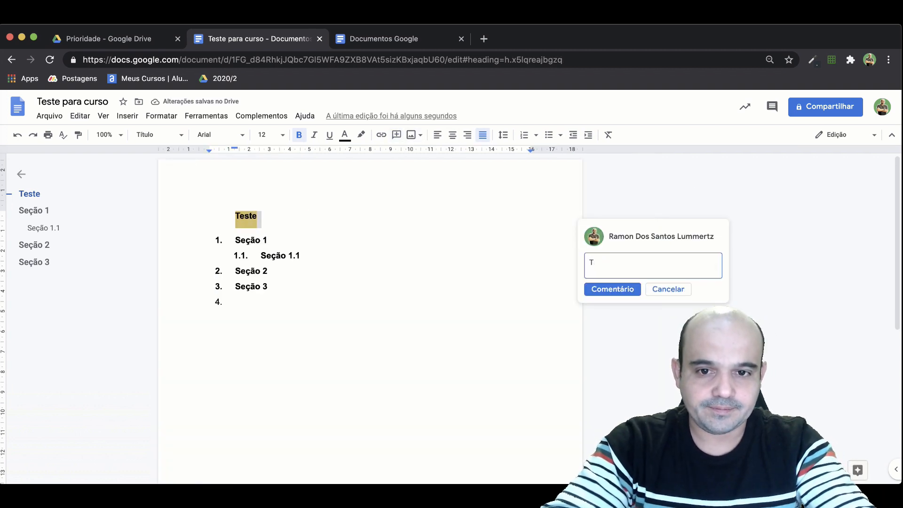
text(Arrumar)
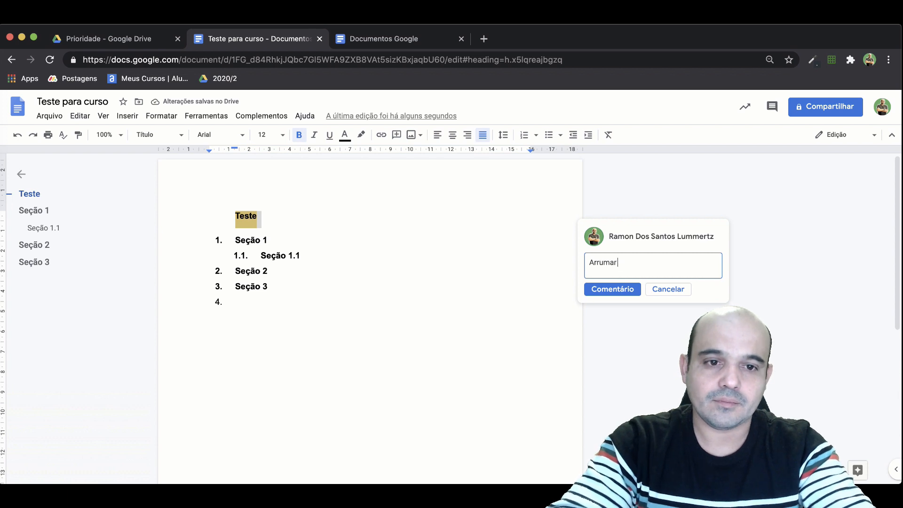
text( o titu)
text(lo.)
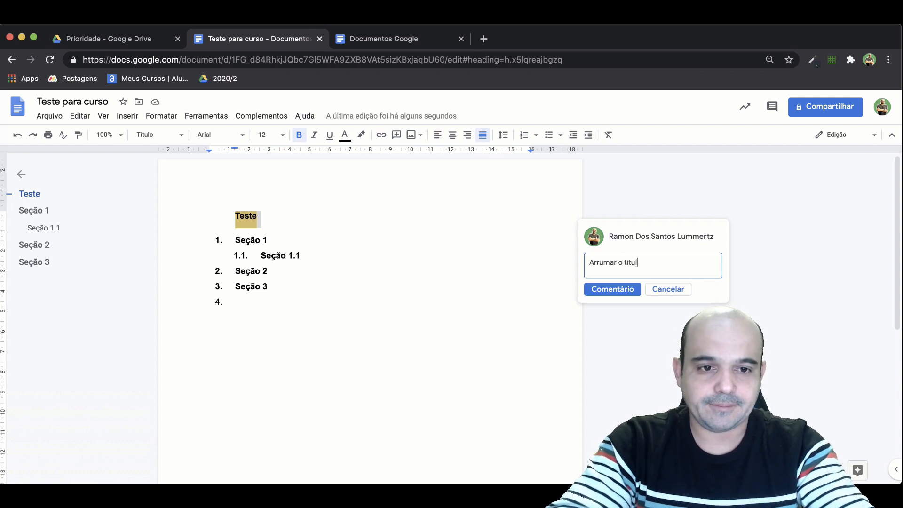
click(613, 289)
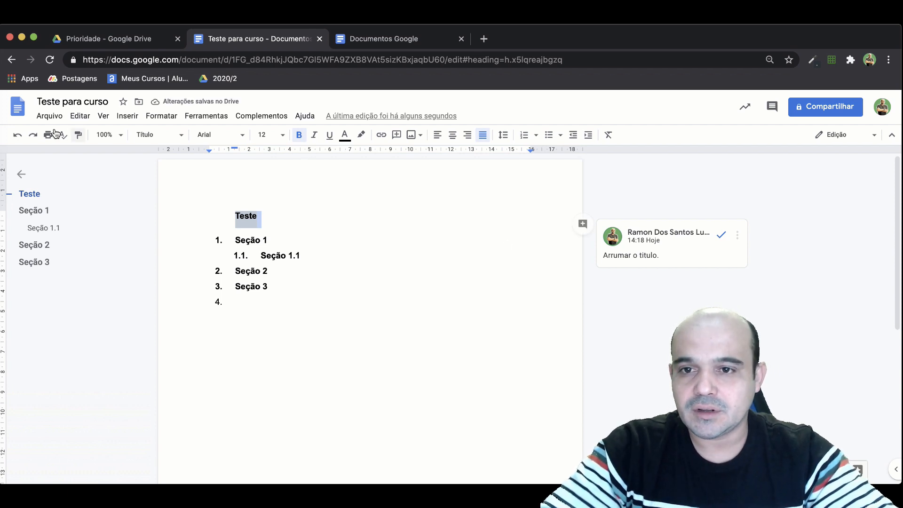
Insert a table of contents with page numbers in place of the selected "Teste" title.
click(80, 115)
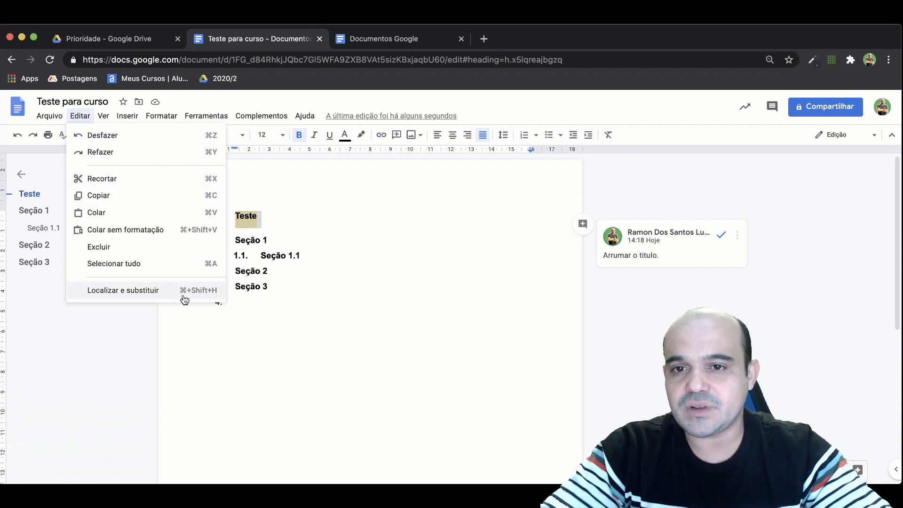
mouse_move(97, 115)
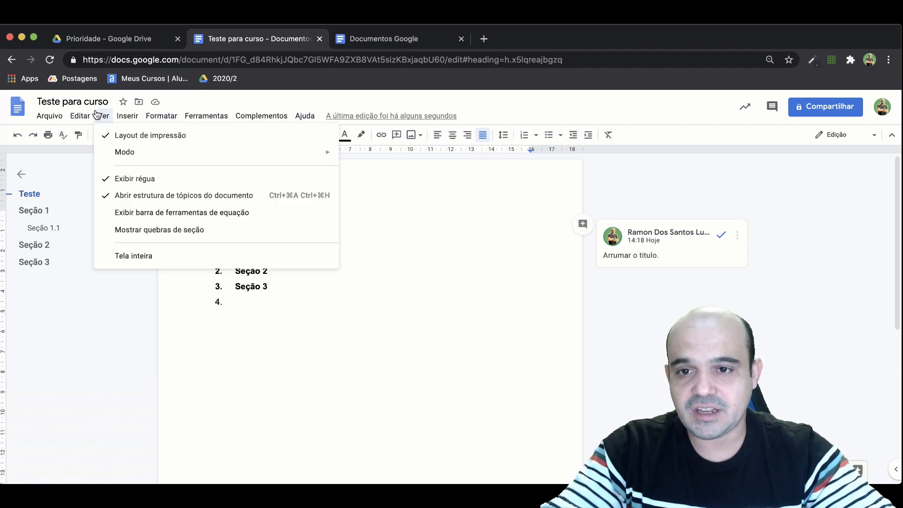
mouse_move(124, 120)
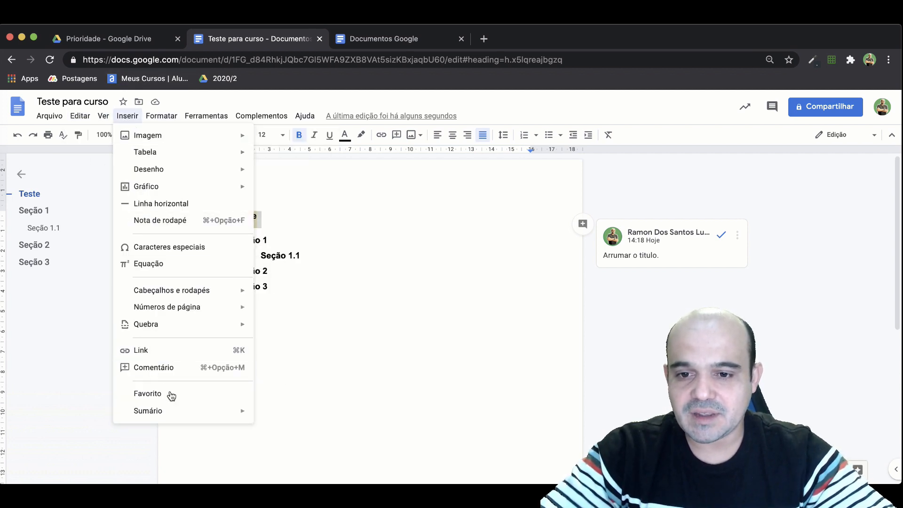
mouse_move(176, 412)
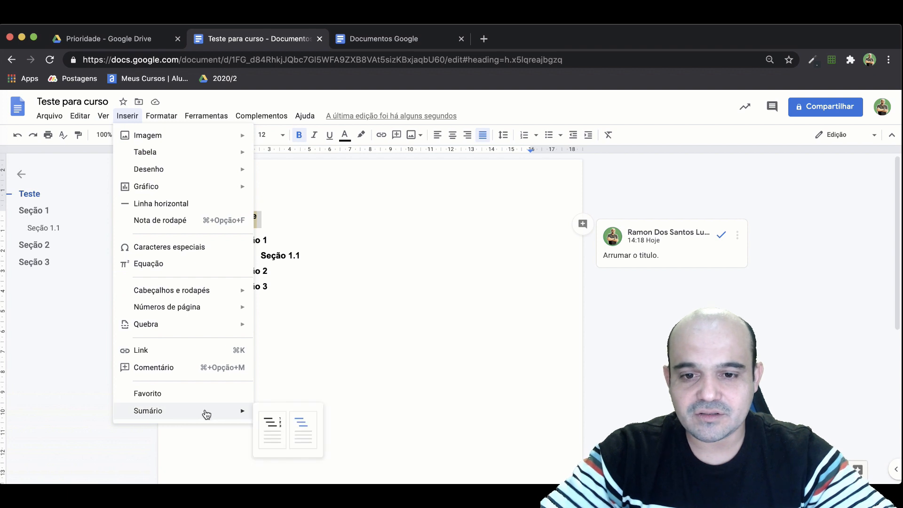
click(277, 422)
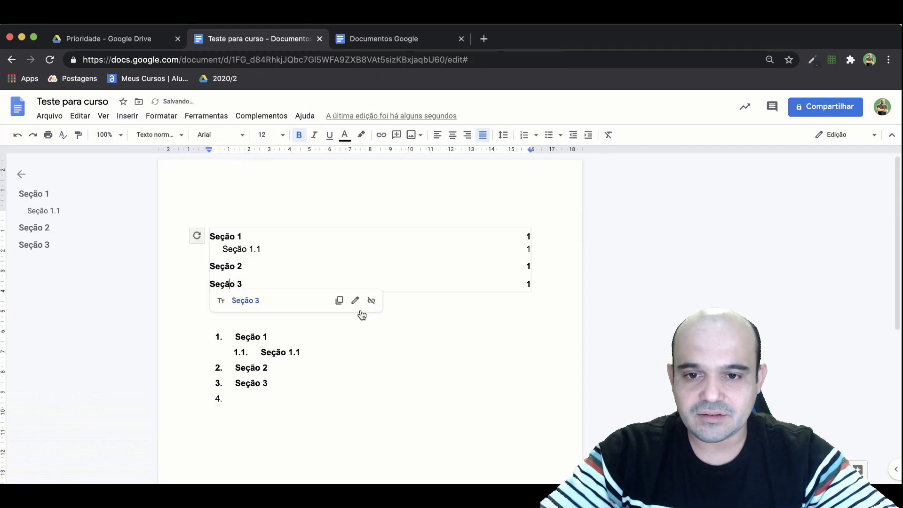
click(358, 339)
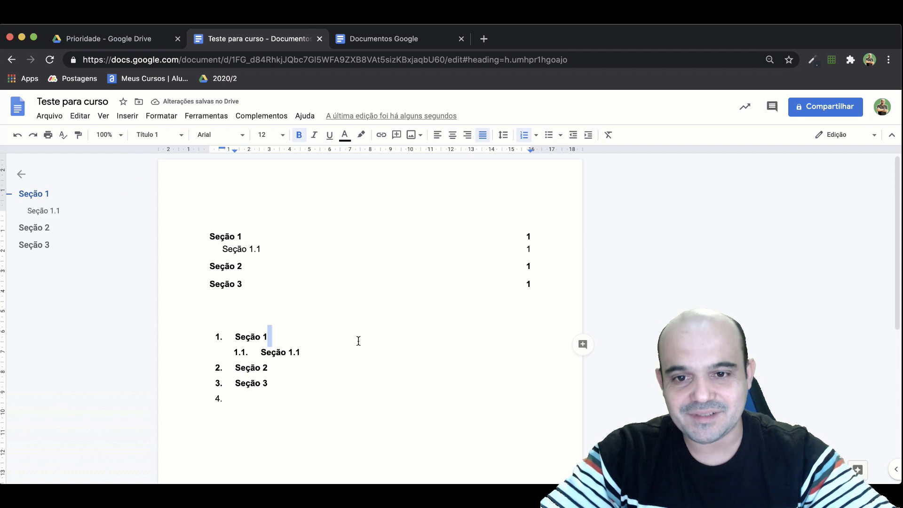
Insert an equation at the end of the numbered "Seção 1" heading containing the fraction 3 over 6.
click(129, 117)
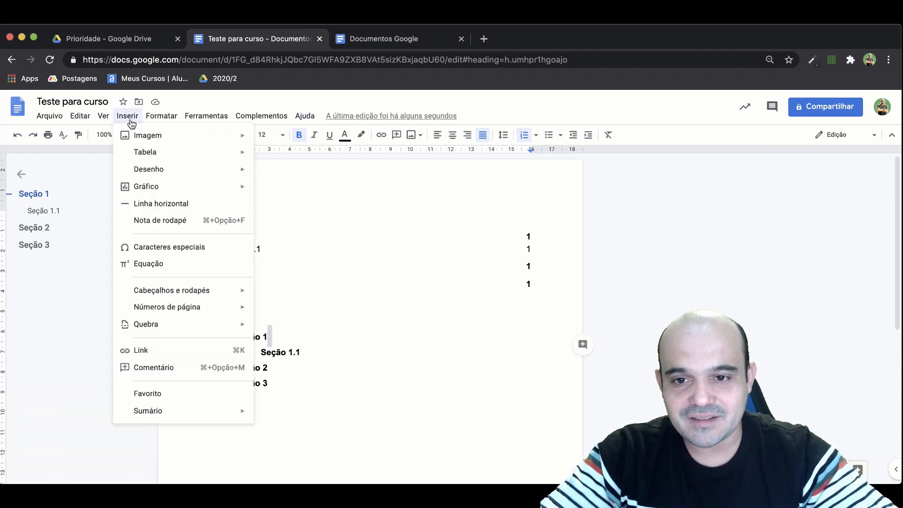
click(159, 267)
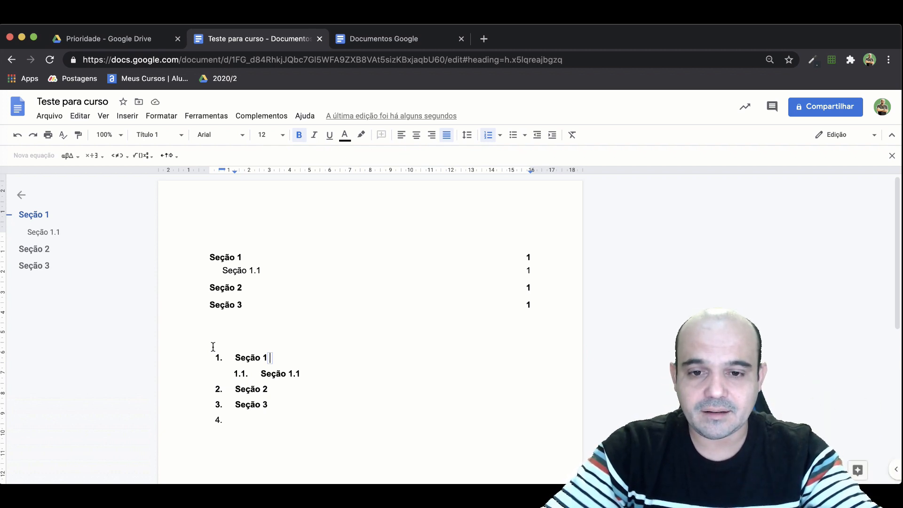
click(90, 156)
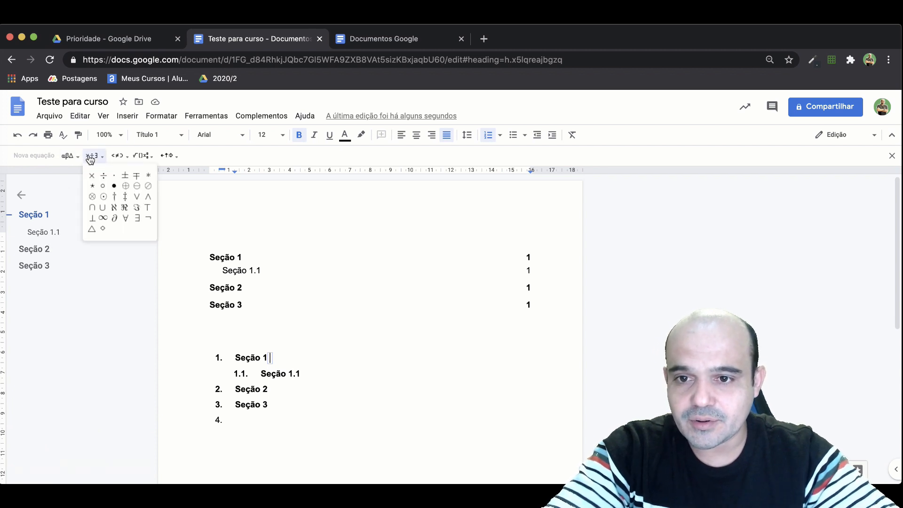
click(147, 161)
click(147, 161)
click(147, 183)
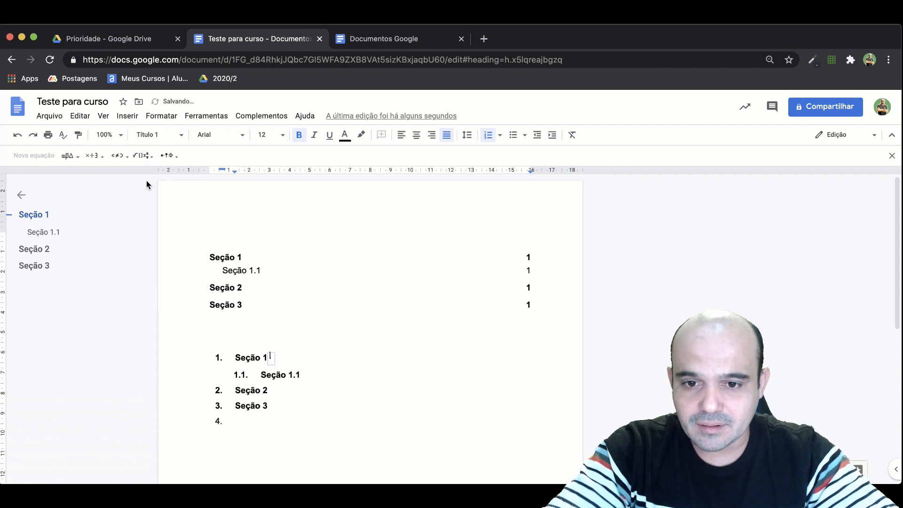
text(36)
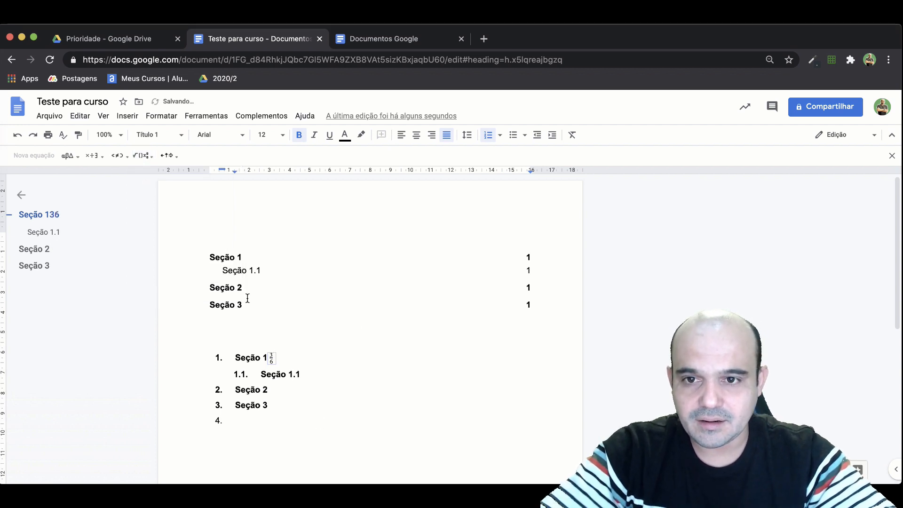
Place the cursor on the empty line below the numbered list, review the image source options, and open a blank browser tab.
double_click(240, 337)
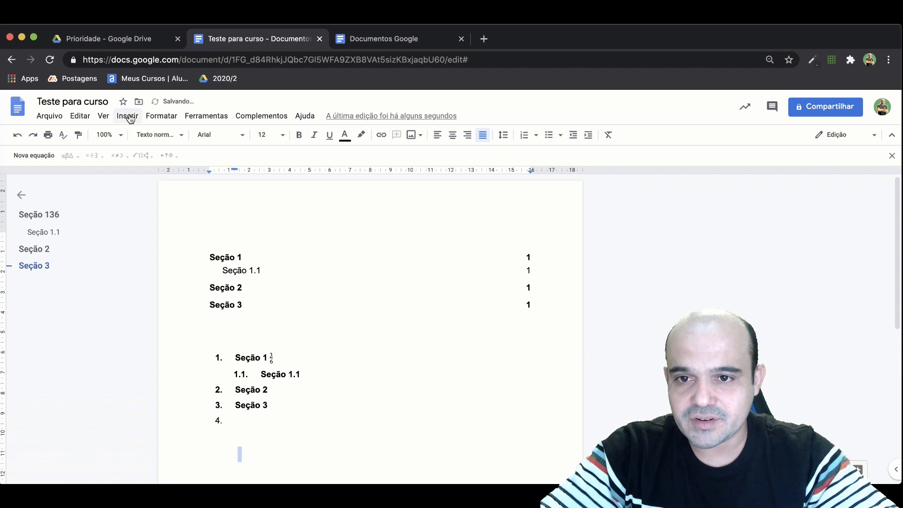
click(128, 116)
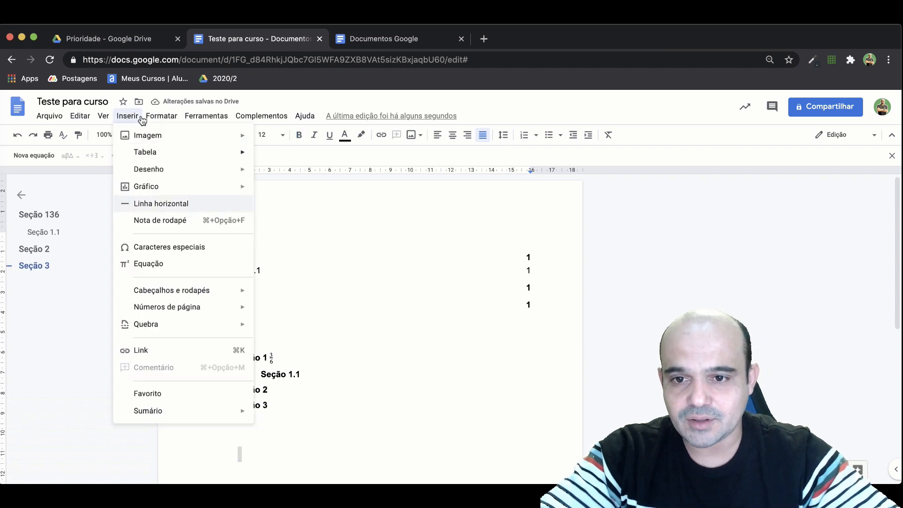
mouse_move(165, 143)
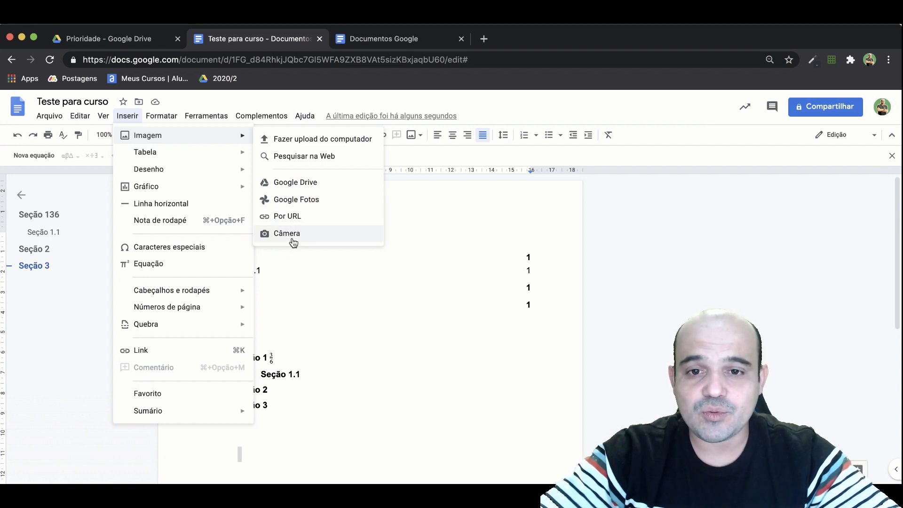
click(484, 38)
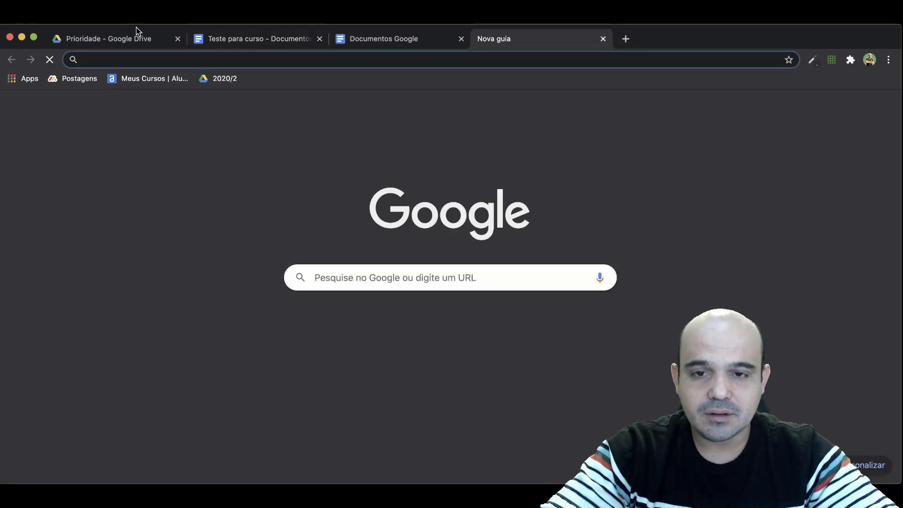
click(242, 40)
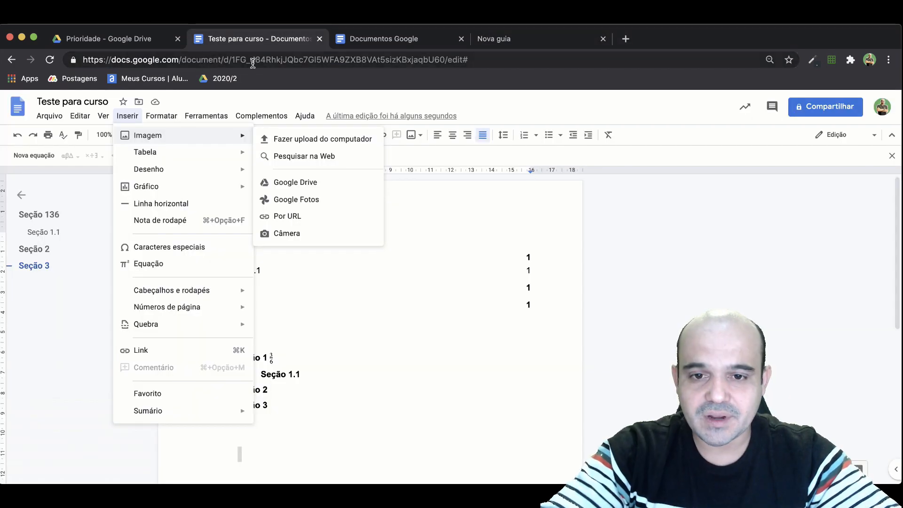
key(Escape)
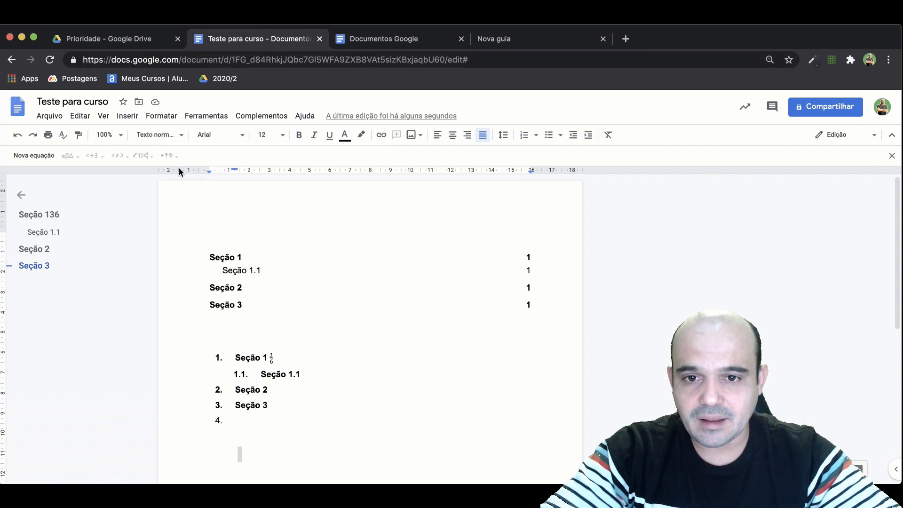
Search the web for "gato" images and insert the first result, the orange-and-white cat, below the numbered list.
click(138, 118)
key(Right)
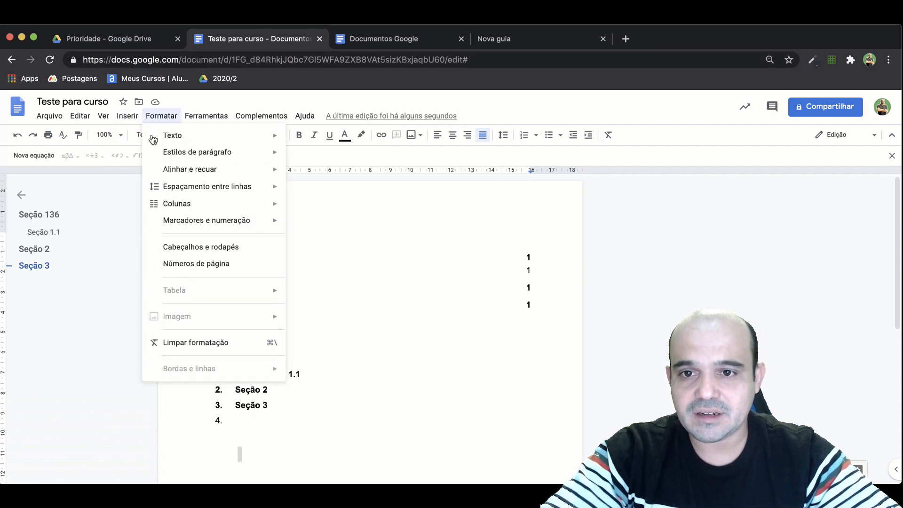
click(131, 118)
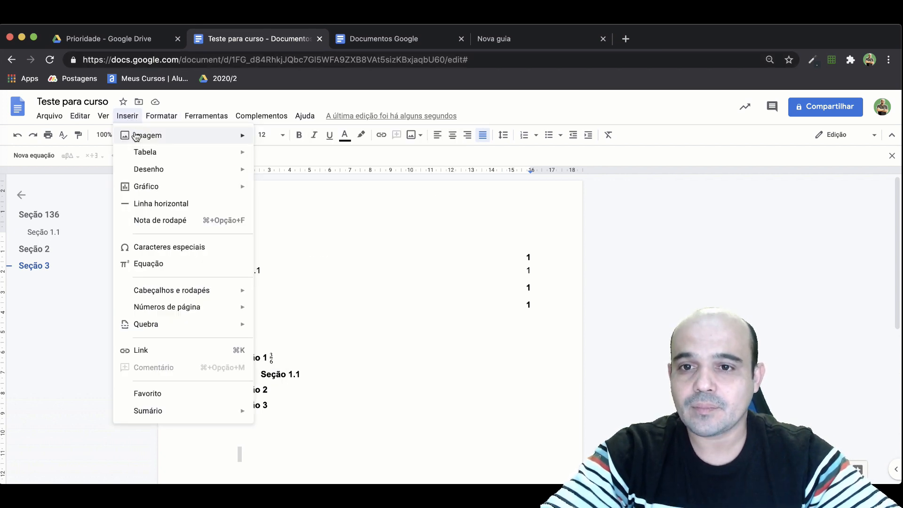
mouse_move(137, 135)
click(303, 156)
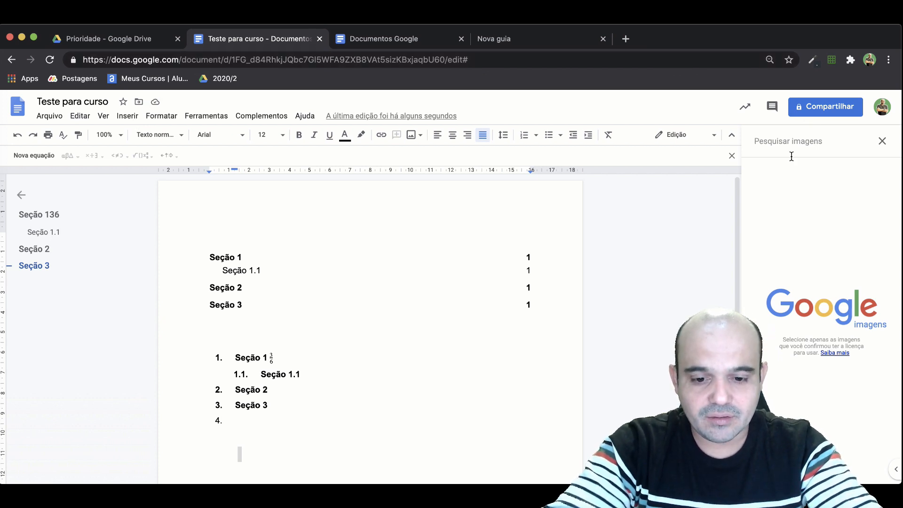
text(go)
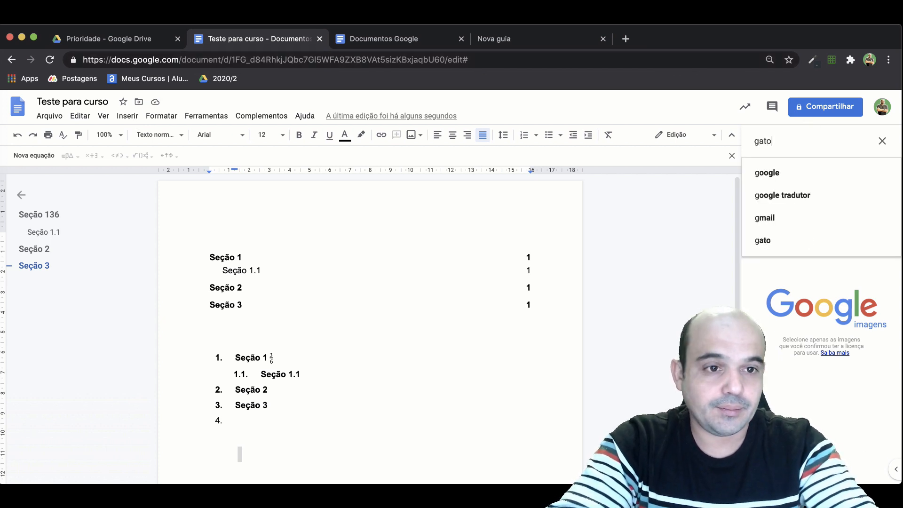
key(Return)
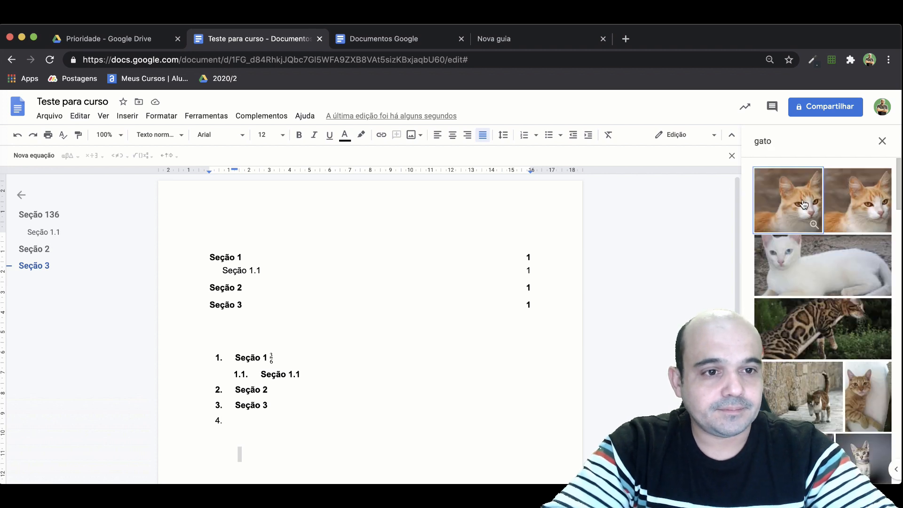
click(803, 204)
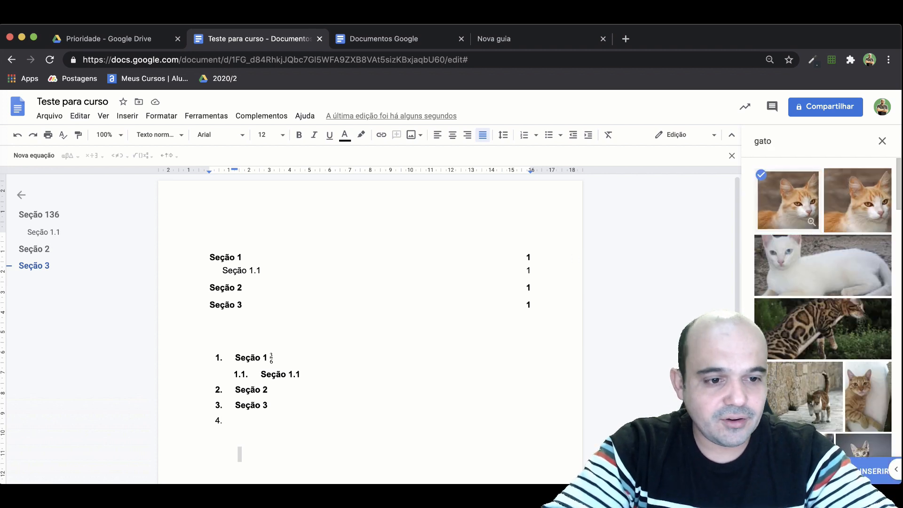
click(866, 472)
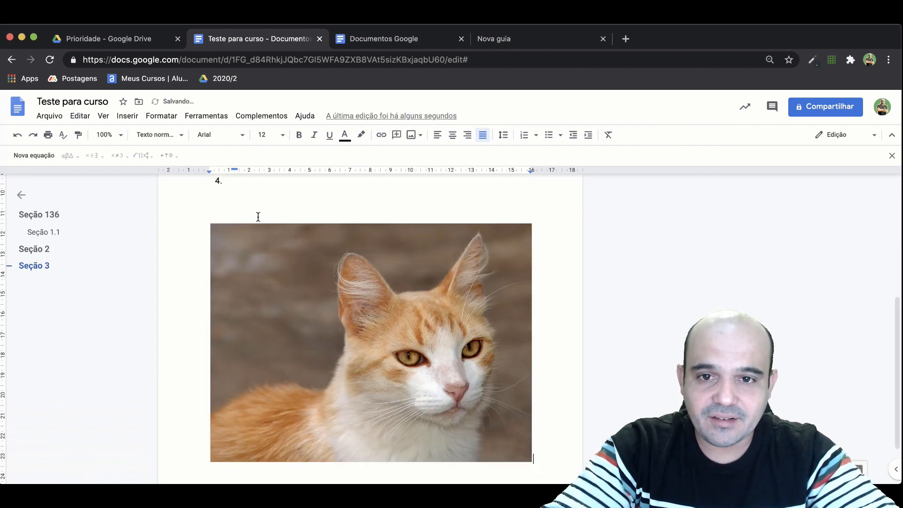
click(127, 115)
mouse_move(145, 135)
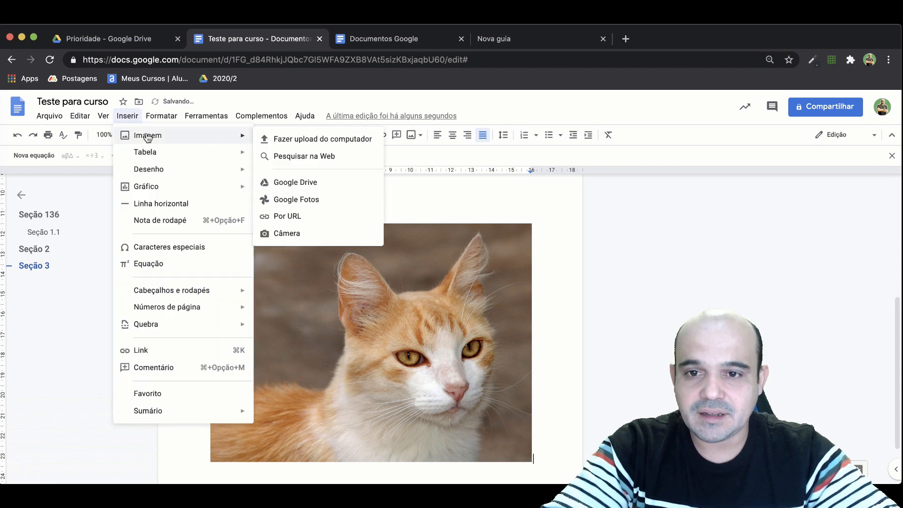
click(315, 156)
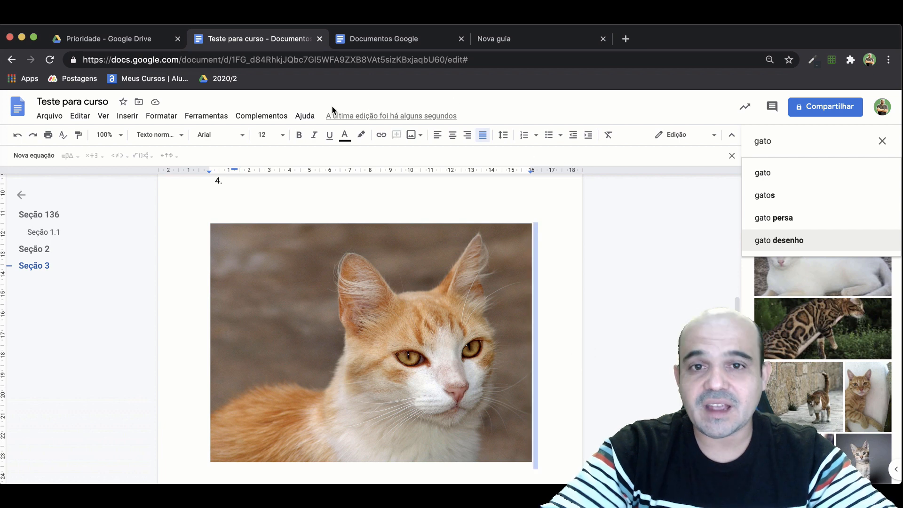
Go to google.com in the blank browser tab and search for "gato" images.
click(544, 39)
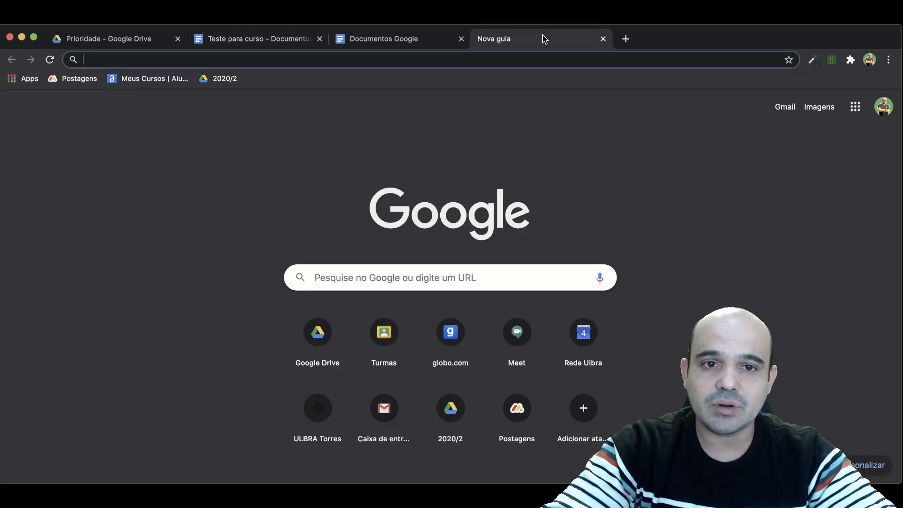
text(go)
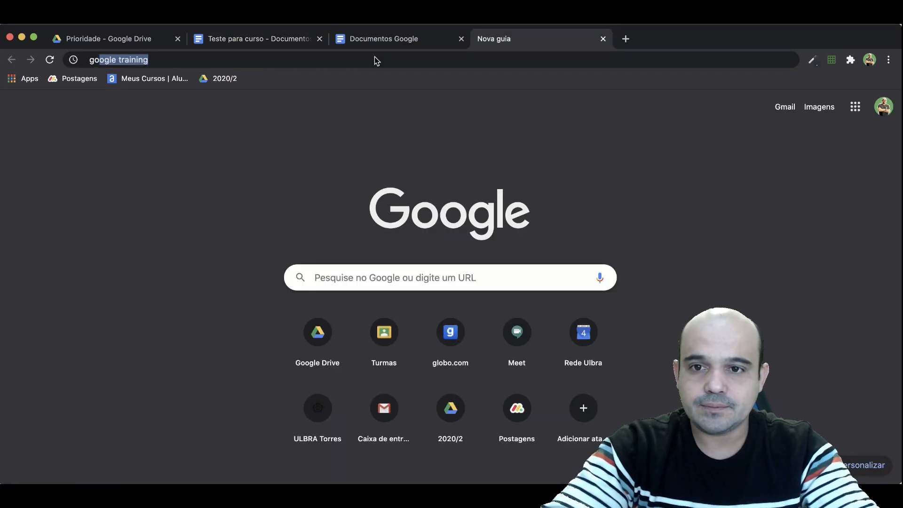
text(oo)
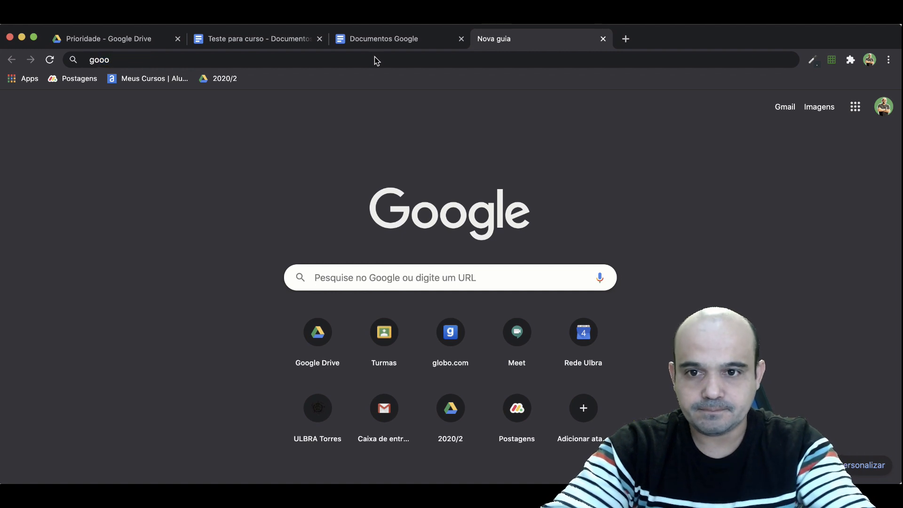
text(o)
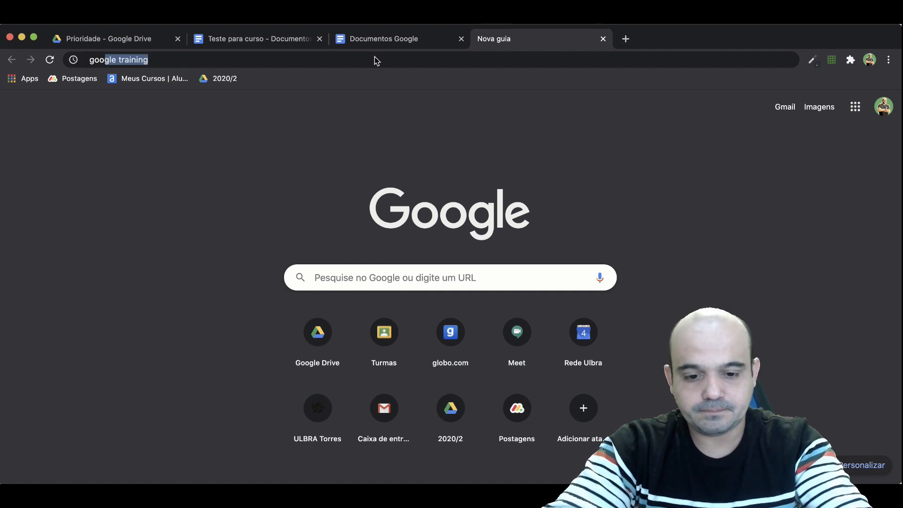
text(gele.com)
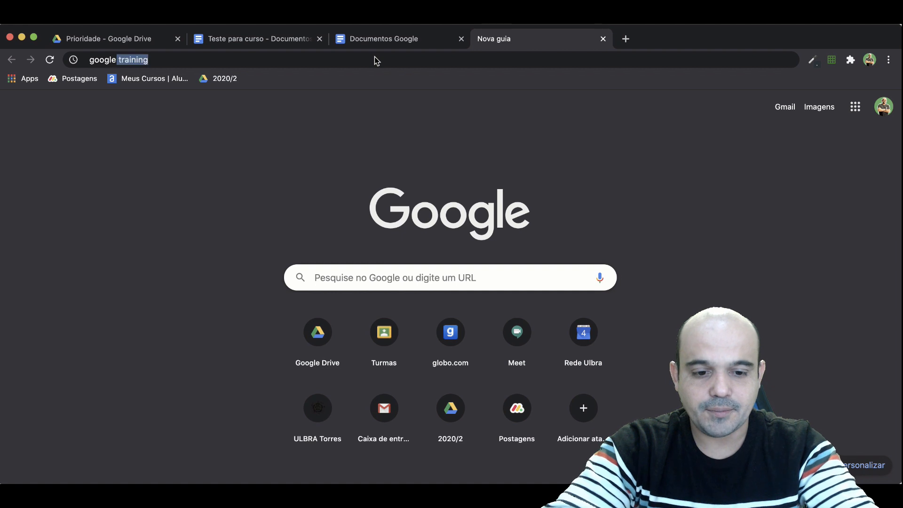
key(Return)
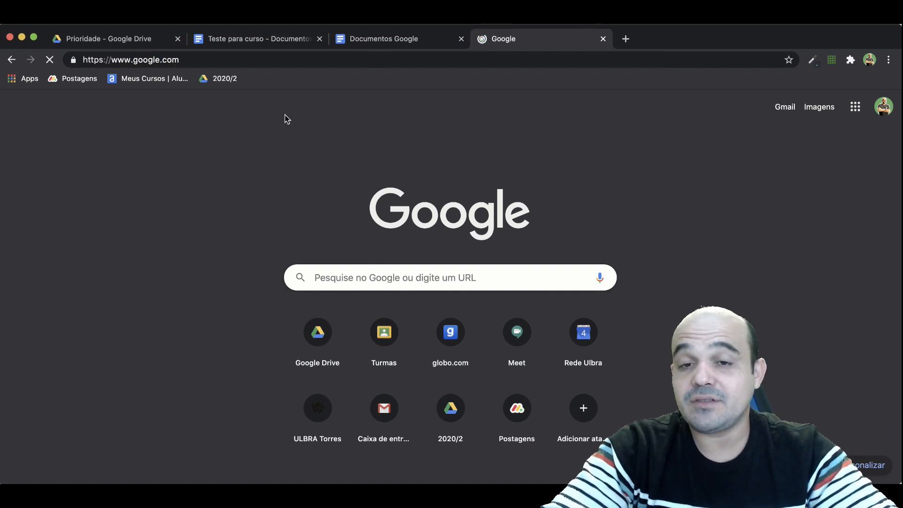
text(gato)
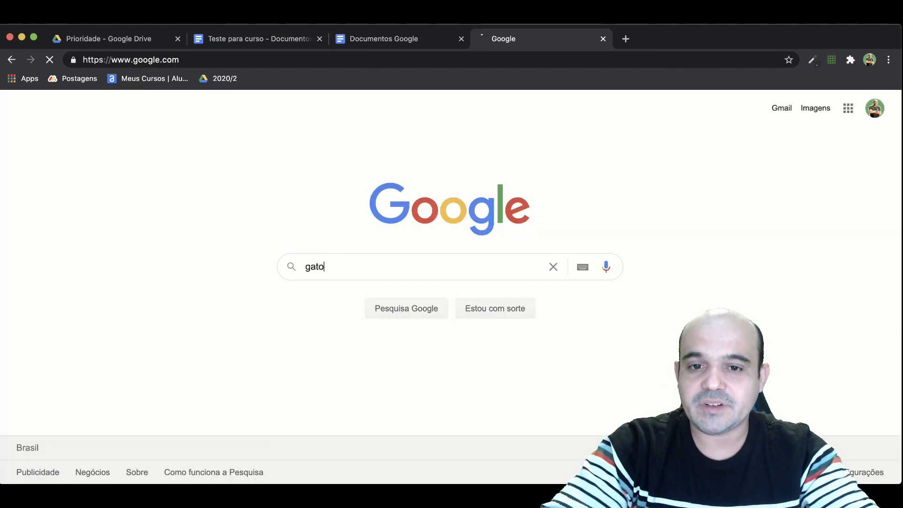
key(Return)
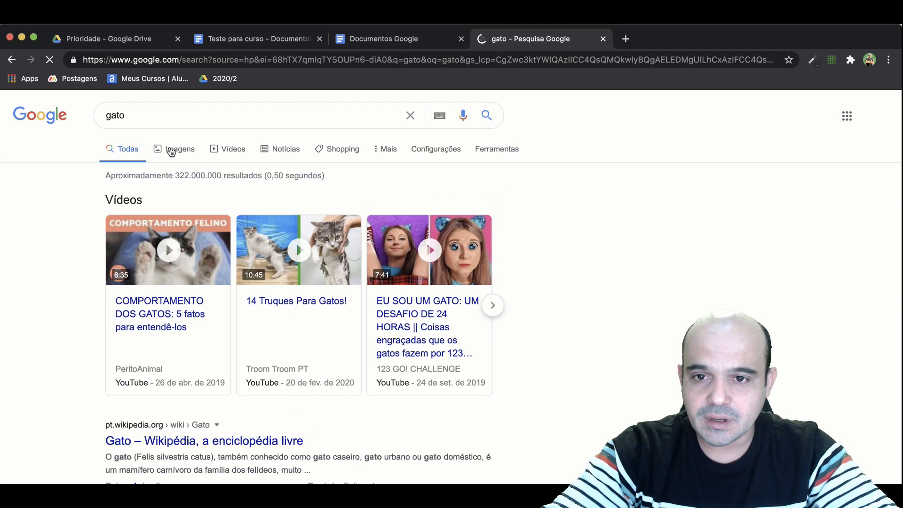
click(175, 152)
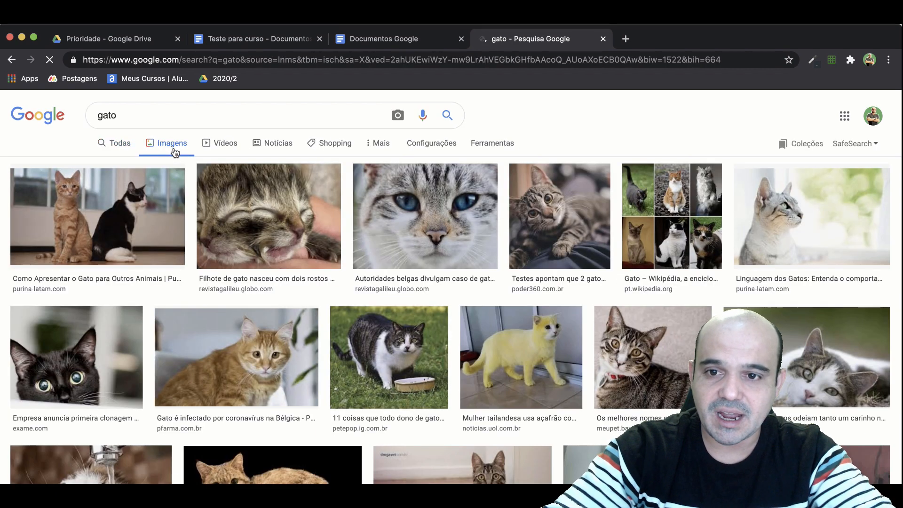
Copy the address of the Revista Galileu two-faced kitten image and insert it by URL after the orange cat photo in the document.
right_click(263, 187)
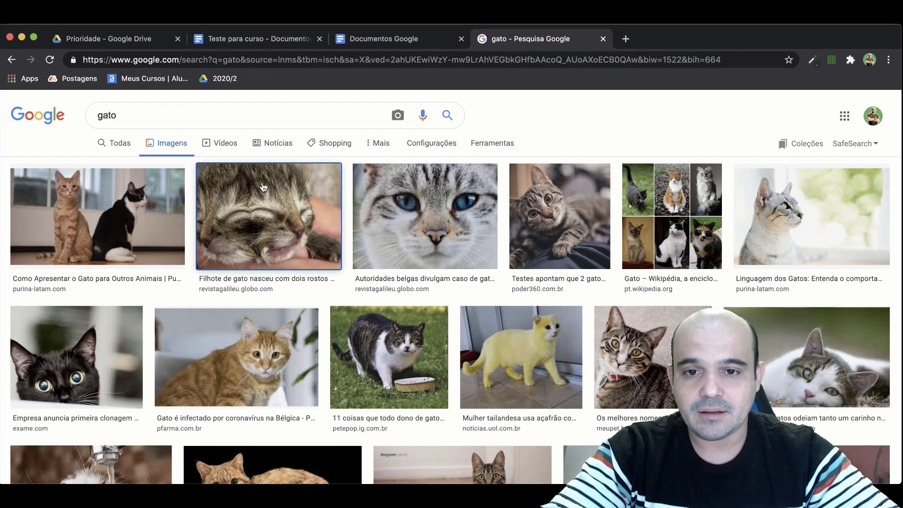
click(239, 187)
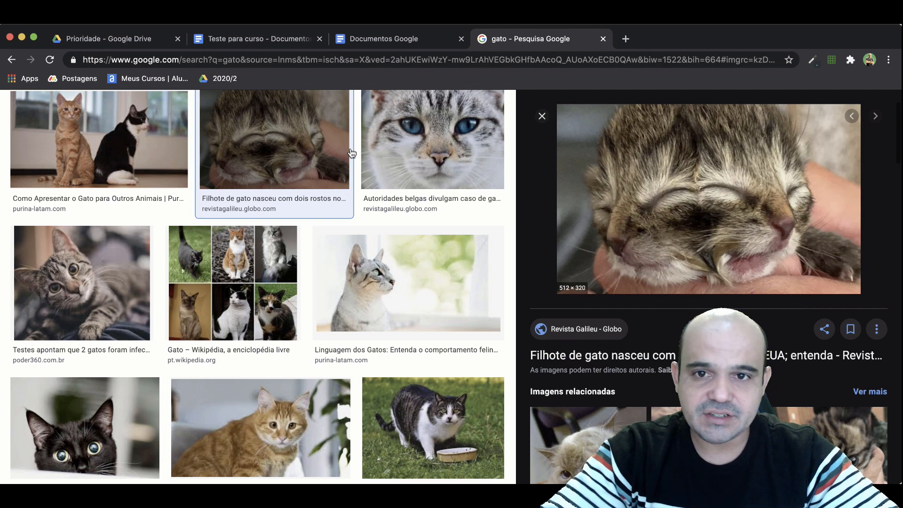
click(287, 45)
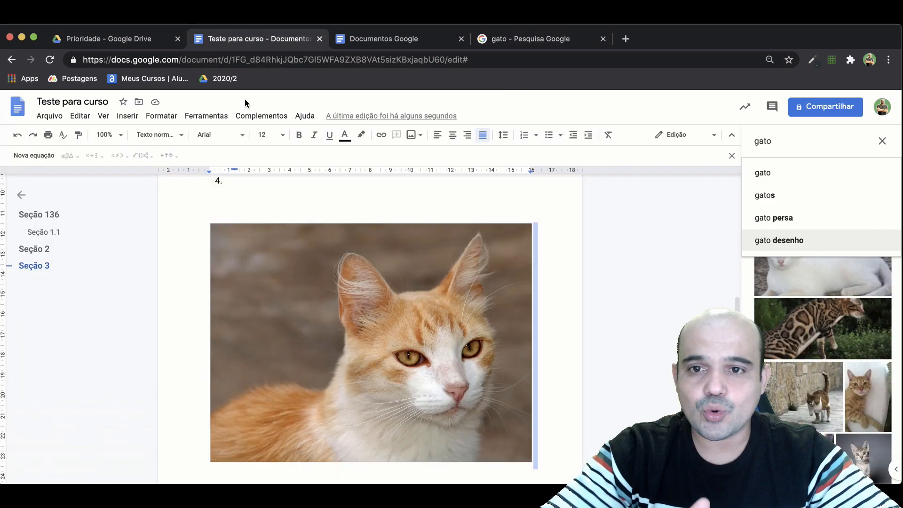
click(128, 117)
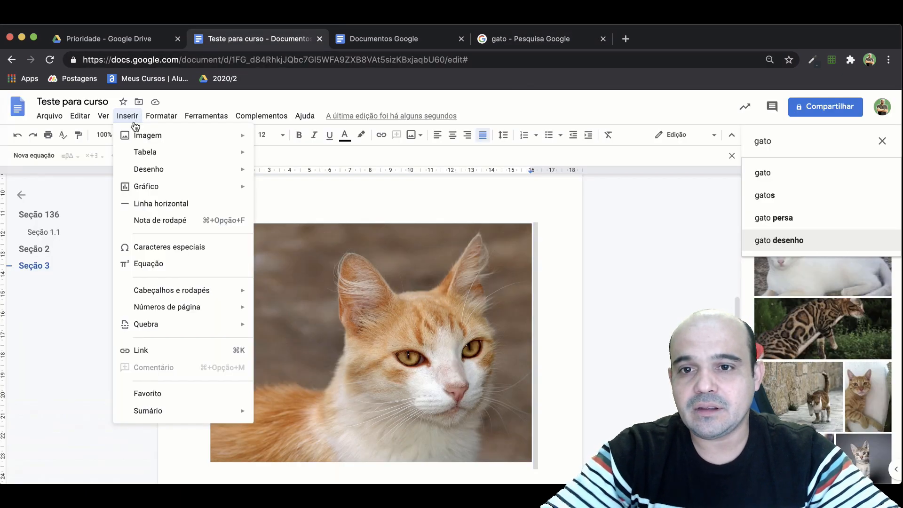
mouse_move(141, 135)
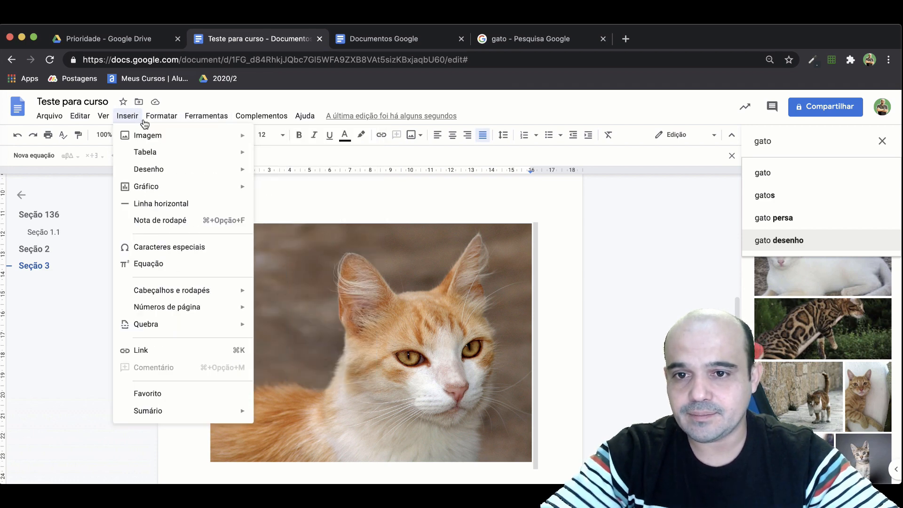
mouse_move(124, 118)
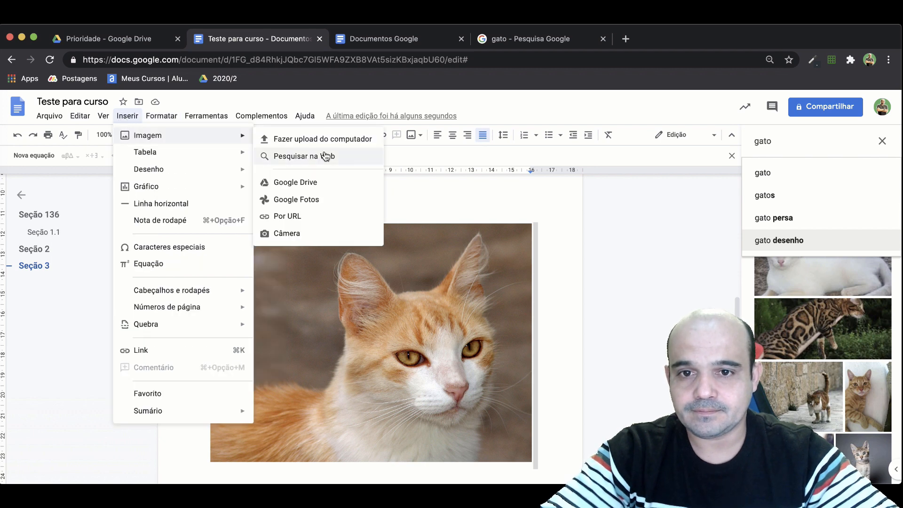
click(307, 216)
key(super+v)
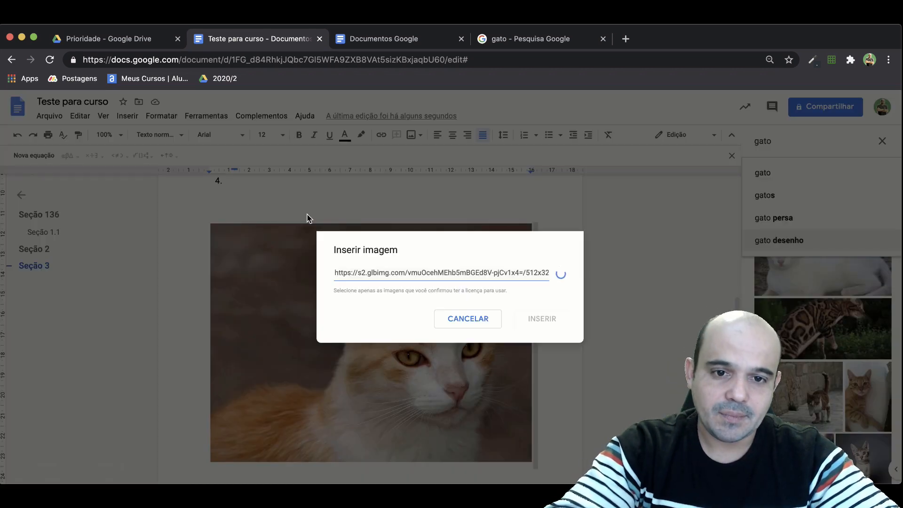
click(557, 375)
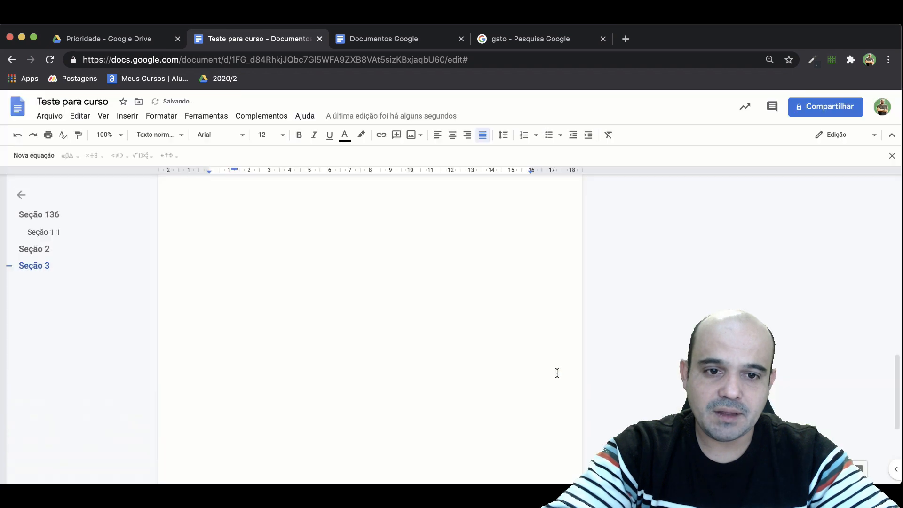
scroll(512, 374, up, 3)
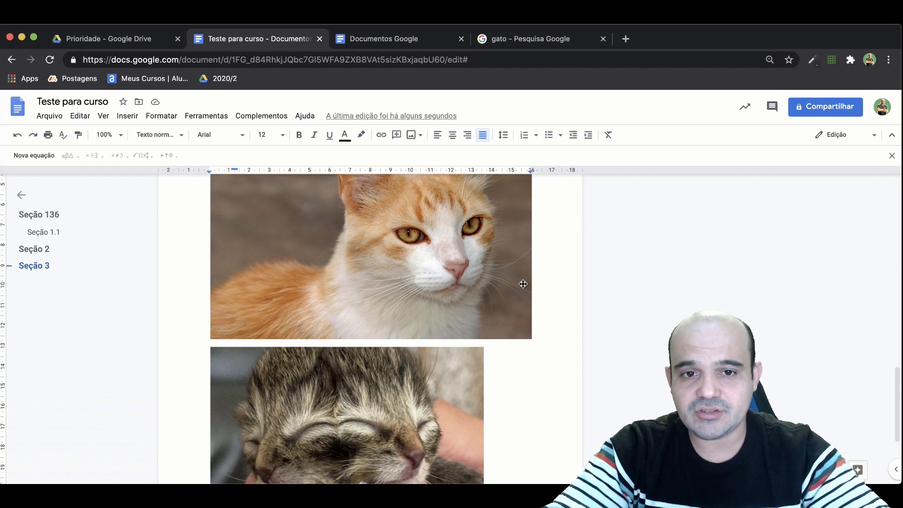
click(126, 116)
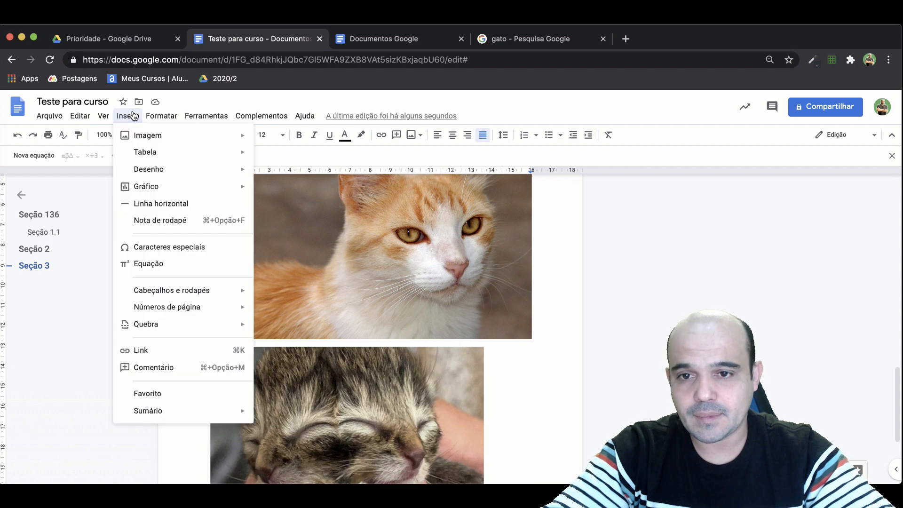
mouse_move(143, 171)
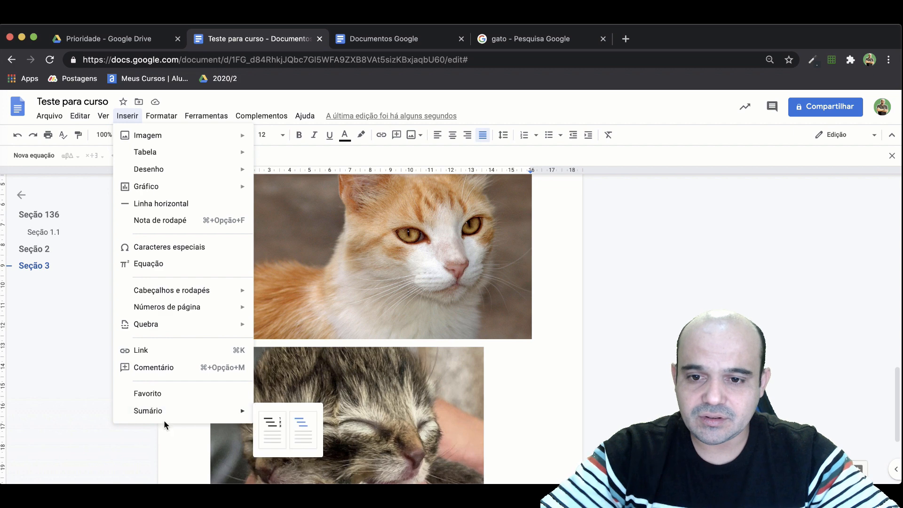
click(160, 115)
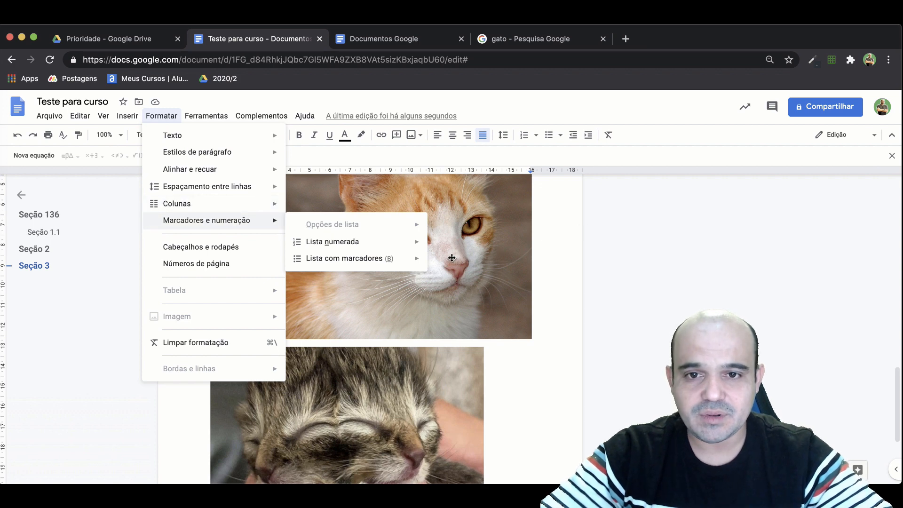
Hide the equation toolbar and place the cursor at the end of the Seção 2 item in the numbered list.
click(450, 196)
scroll(309, 221, up, 10)
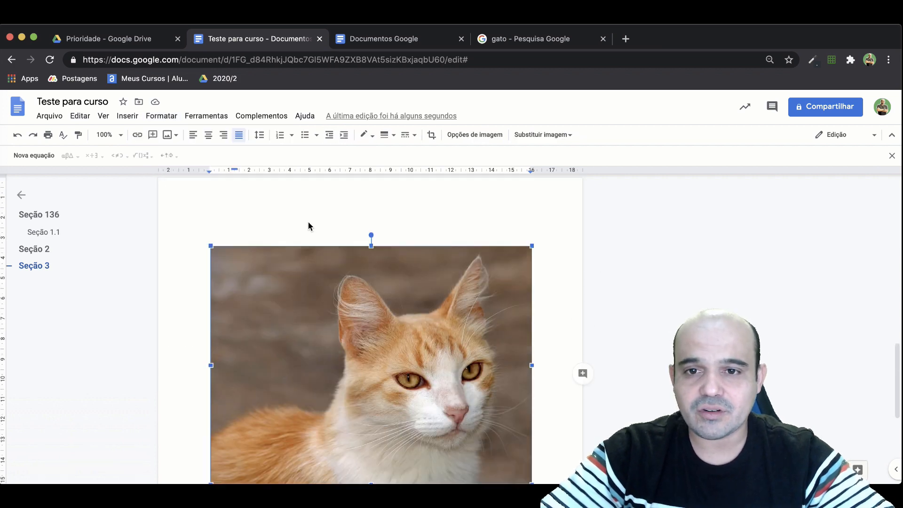
click(891, 155)
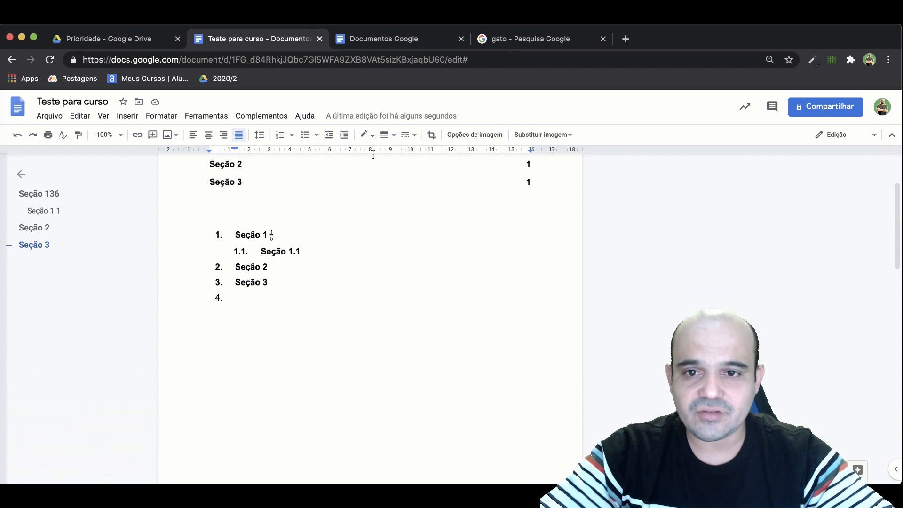
click(369, 264)
scroll(202, 167, up, 2)
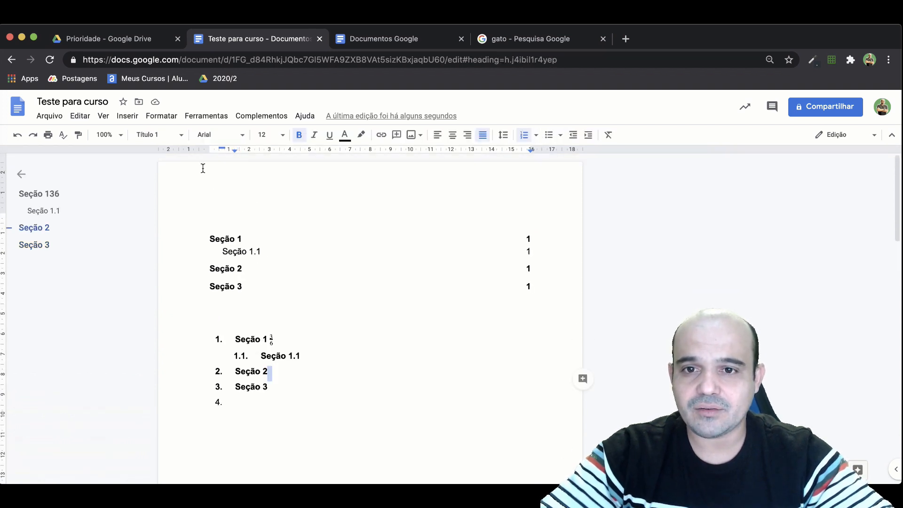
Select the first heading of the numbered list, Seção 1, and look through the available fonts.
double_click(238, 252)
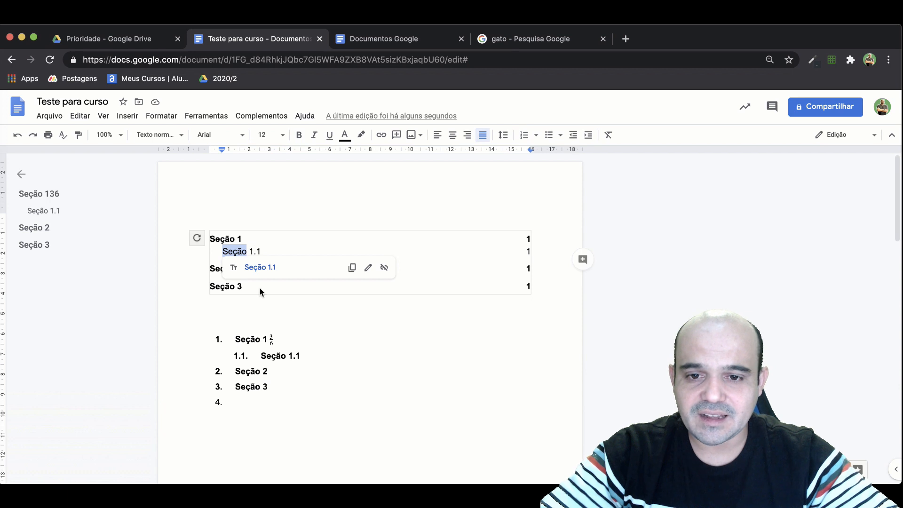
triple_click(252, 340)
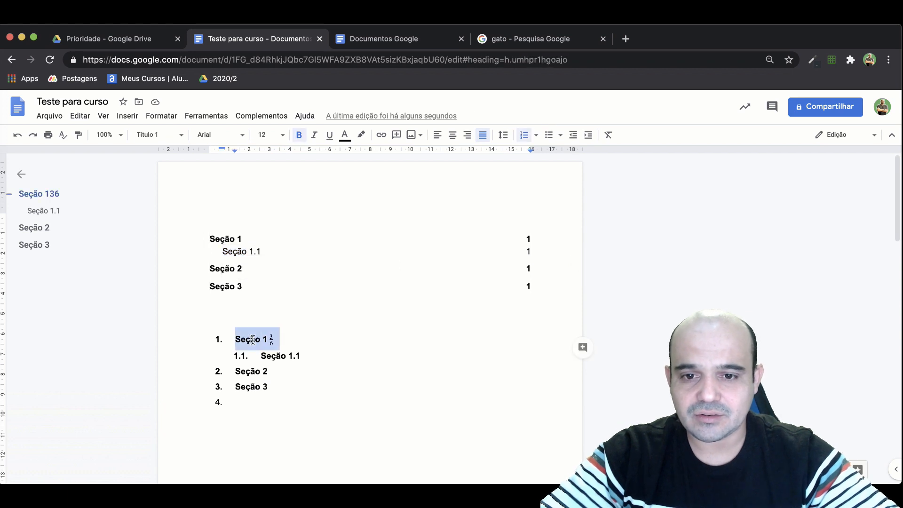
click(232, 137)
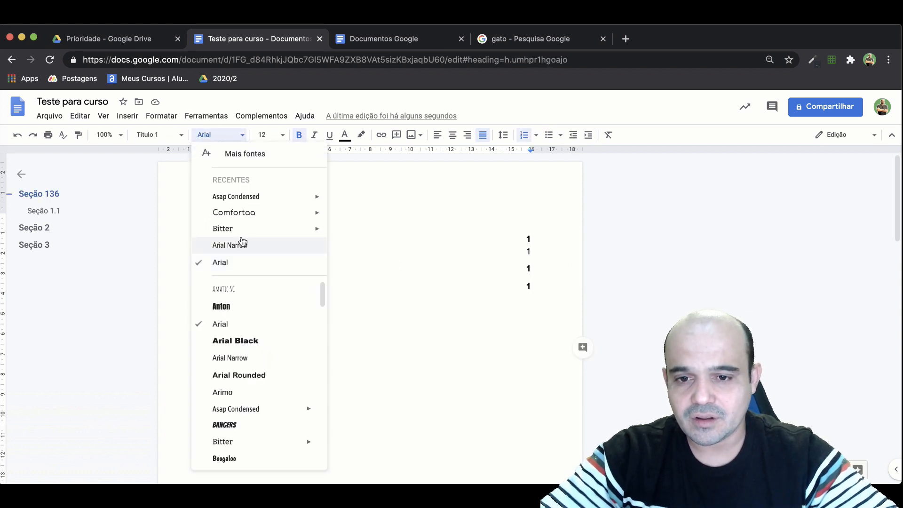
scroll(244, 321, down, 15)
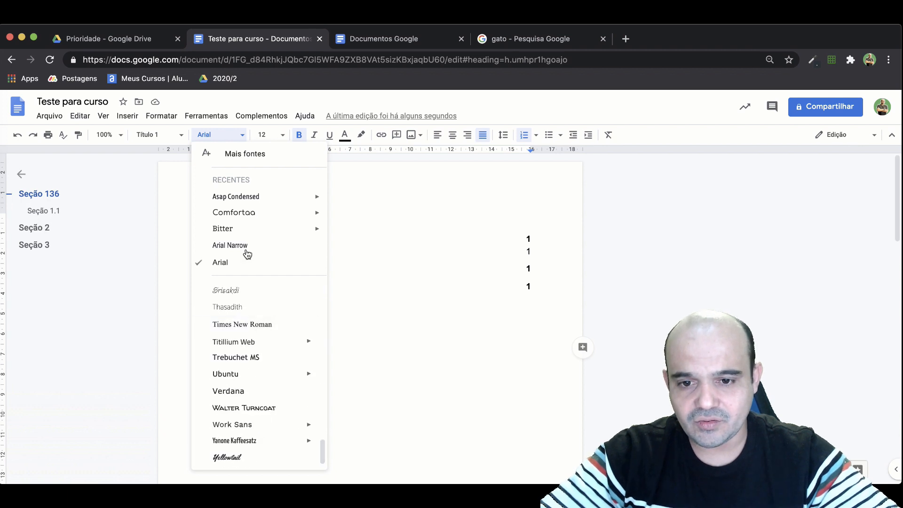
Open the additional fonts dialog and choose Oswald from the full font catalogue.
click(245, 154)
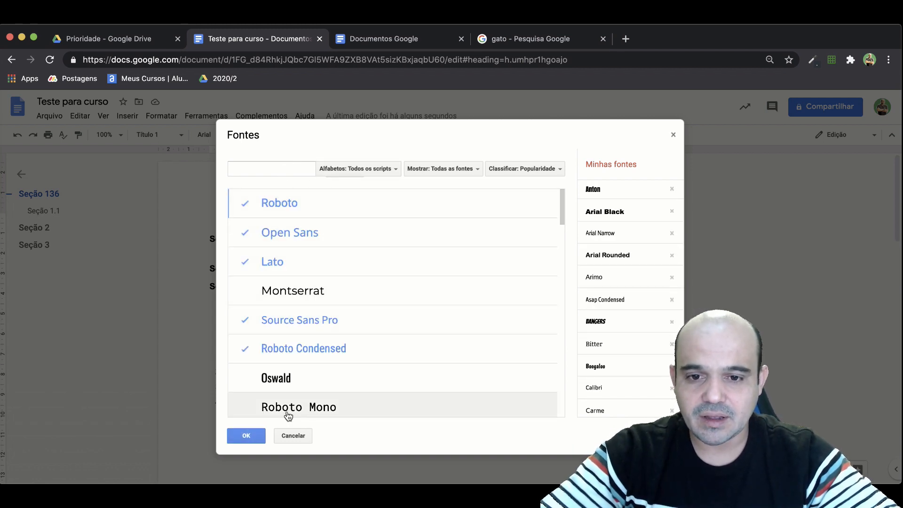
click(296, 378)
scroll(296, 376, down, 3)
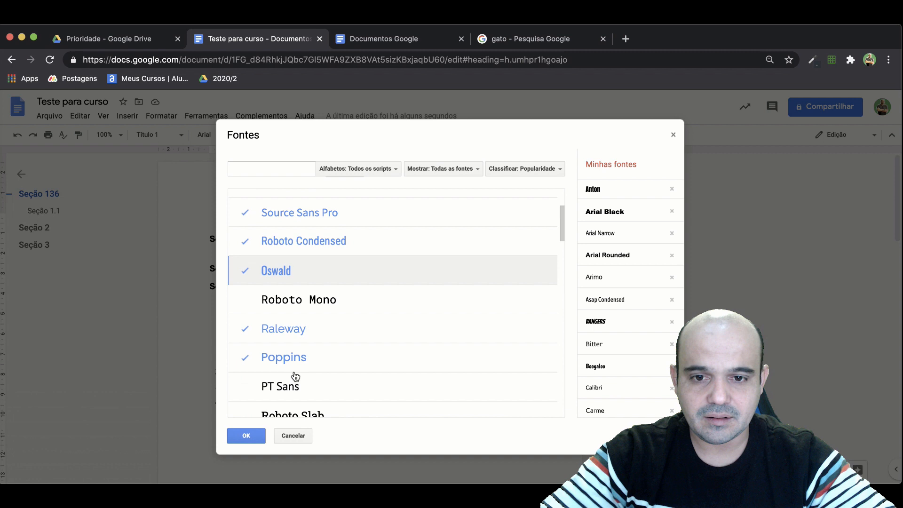
click(295, 281)
click(295, 288)
click(294, 281)
scroll(301, 379, down, 7)
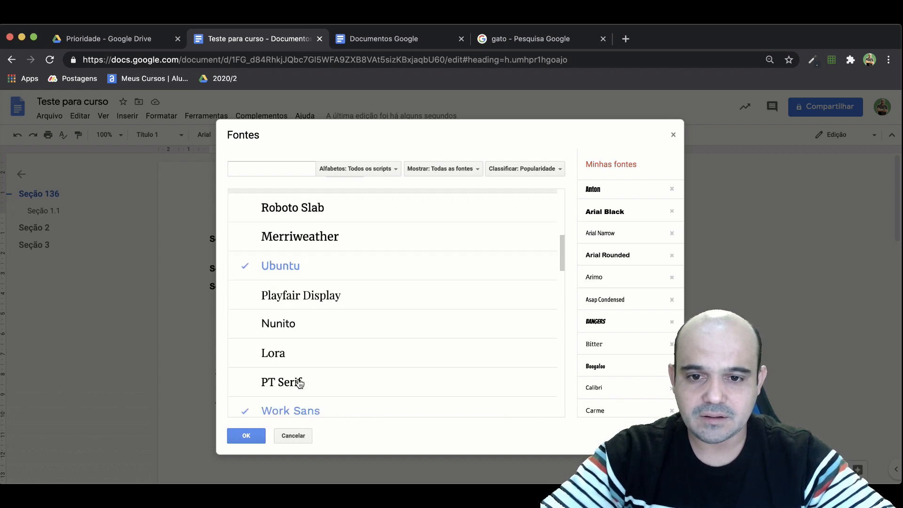
Filter the font catalogue to Display fonts and add Lobster, Comfortaa, Bebas Neue, Fredoka One and Righteous to the personal fonts.
click(453, 172)
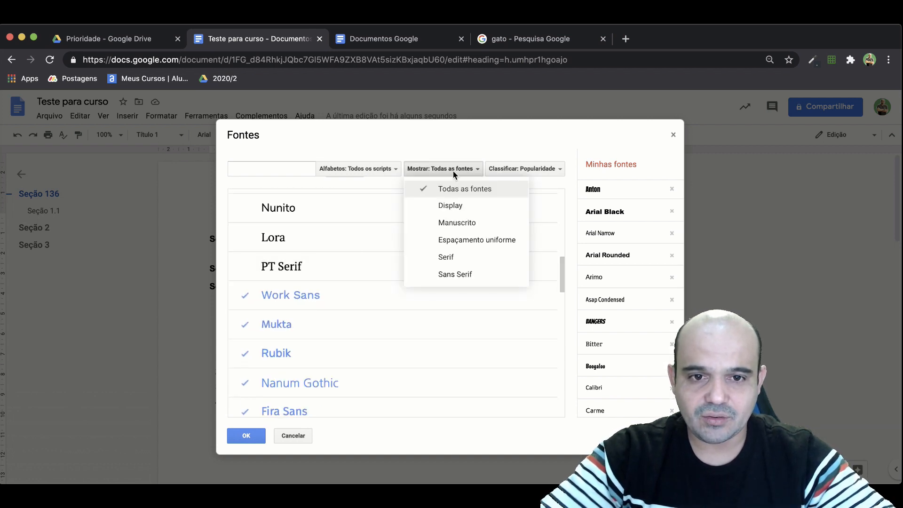
click(463, 206)
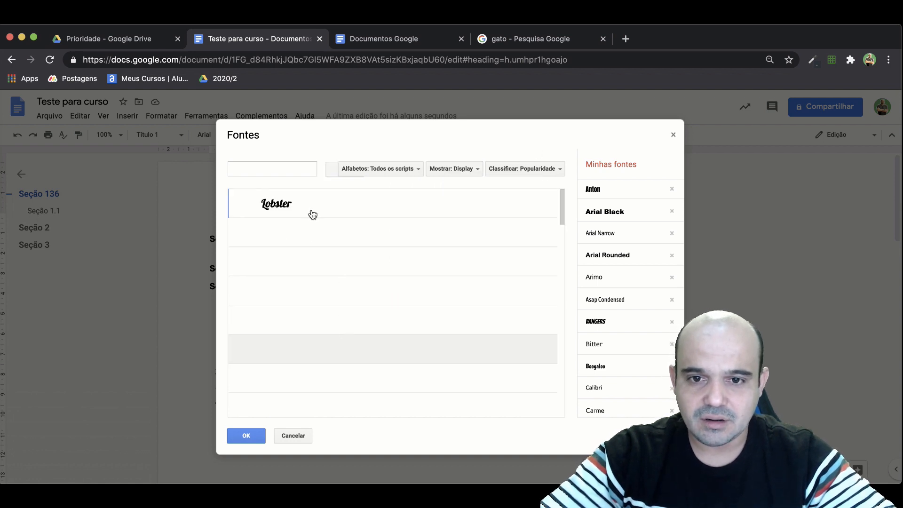
click(282, 205)
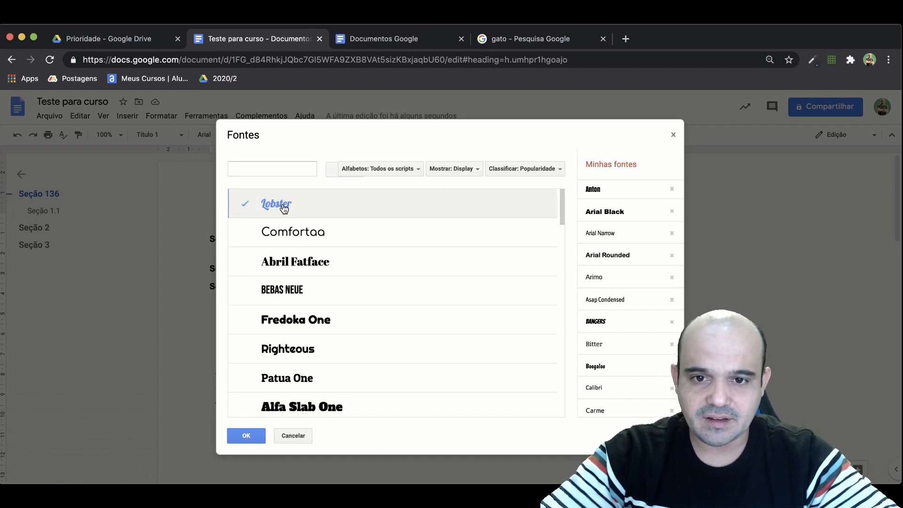
click(293, 237)
click(288, 290)
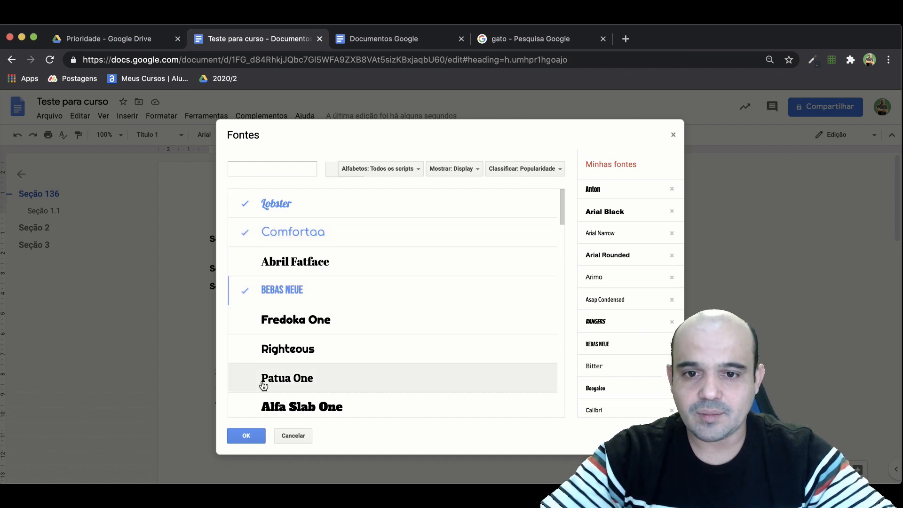
click(317, 324)
click(309, 348)
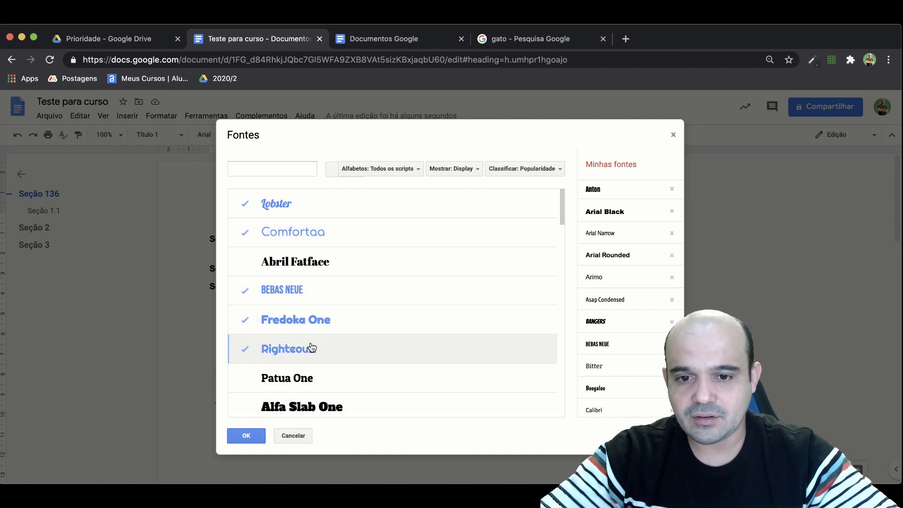
click(247, 437)
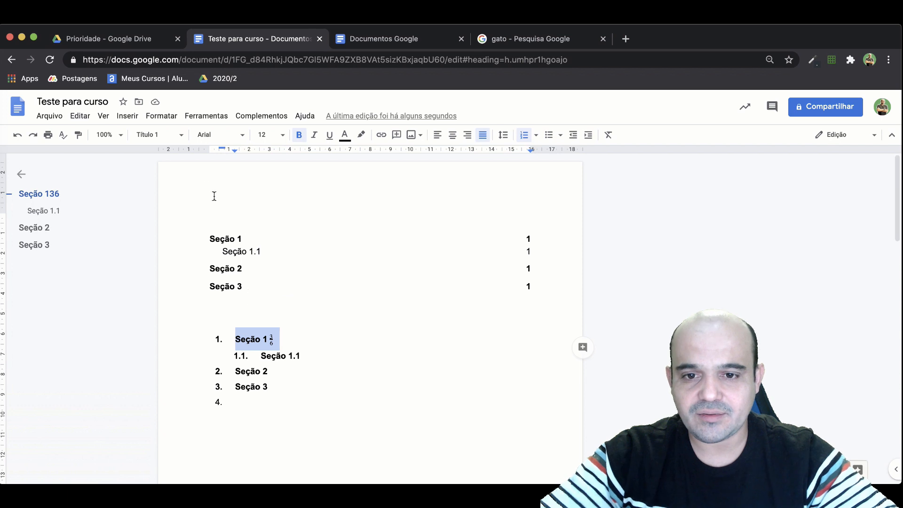
Apply the Lobster font to the selected Seção 1 heading in the numbered list.
click(236, 137)
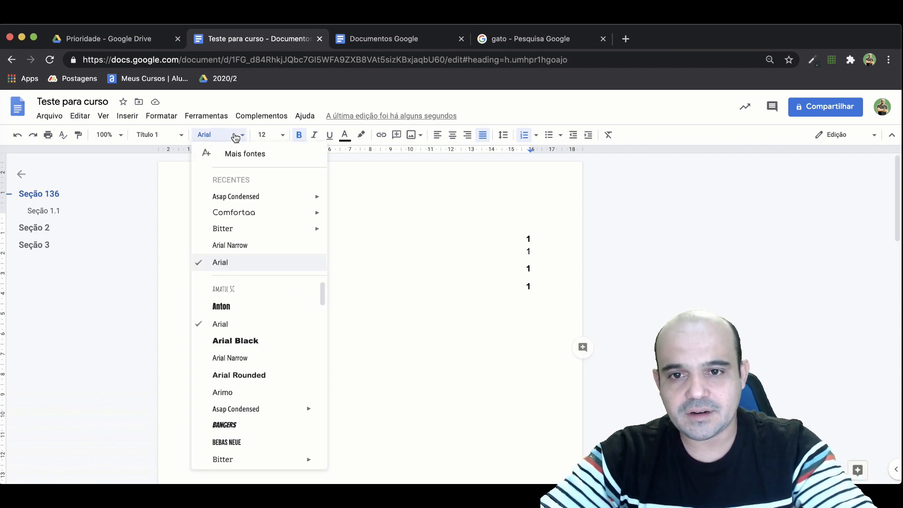
scroll(260, 343, down, 10)
mouse_move(261, 344)
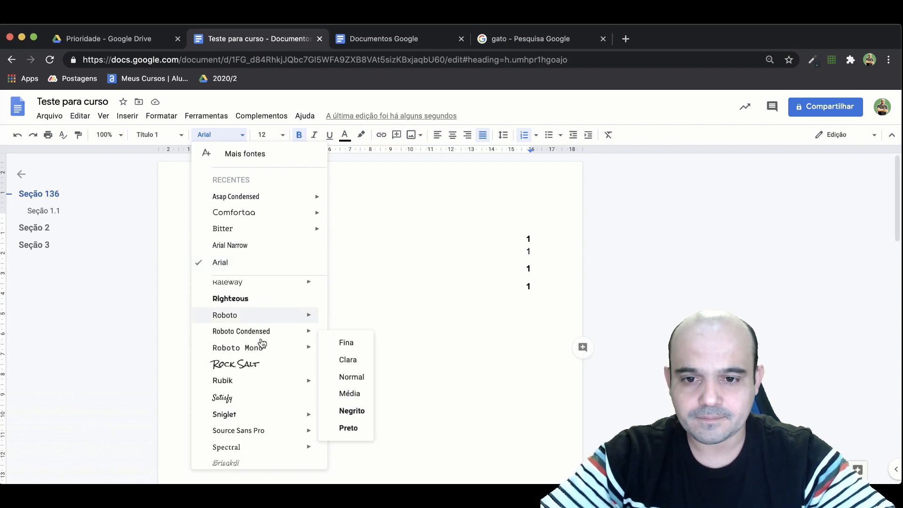
scroll(262, 343, up, 8)
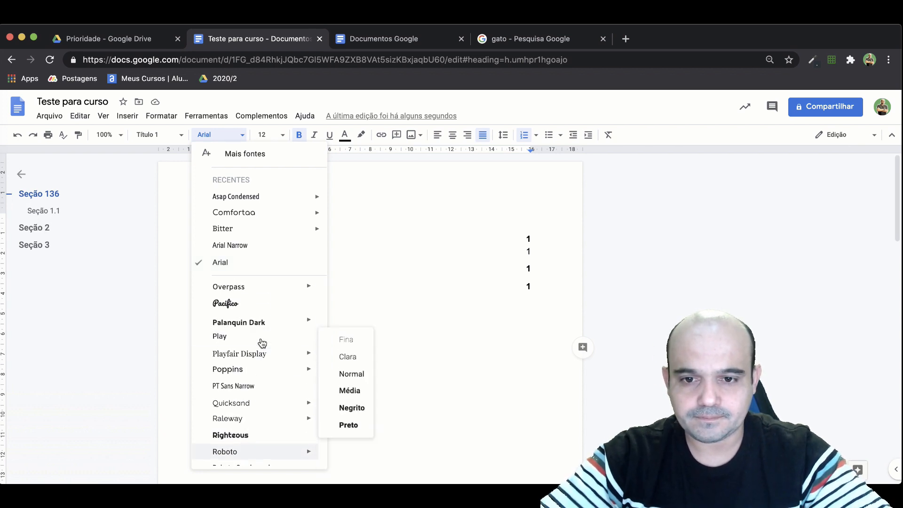
scroll(261, 342, up, 4)
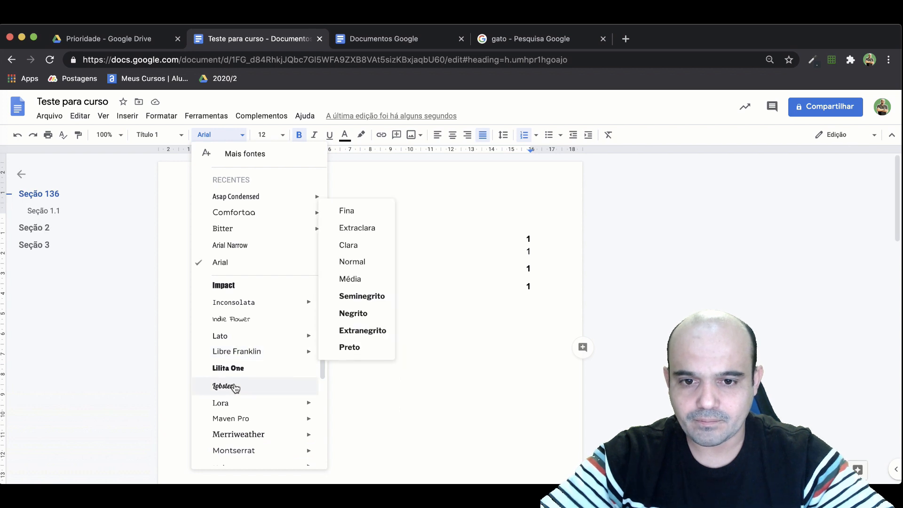
click(234, 387)
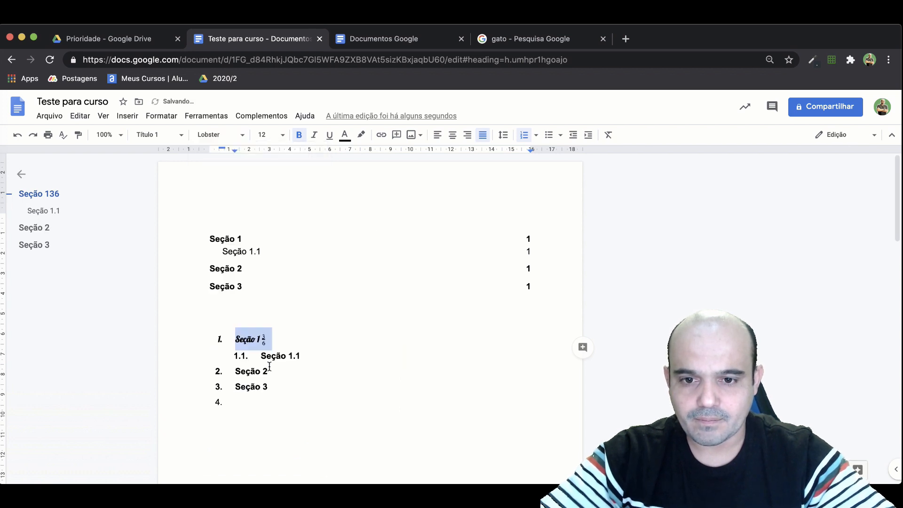
click(400, 340)
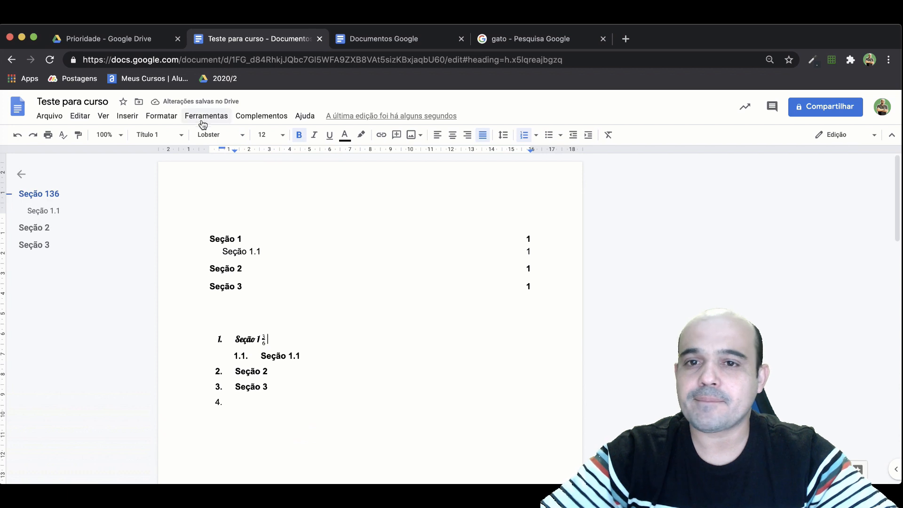
Check the document's word count statistics and close the dialog.
click(164, 117)
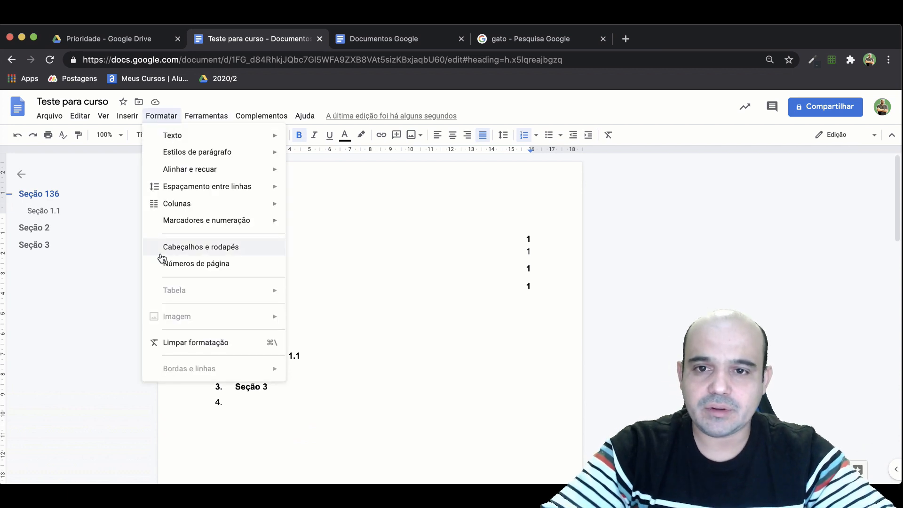
mouse_move(206, 119)
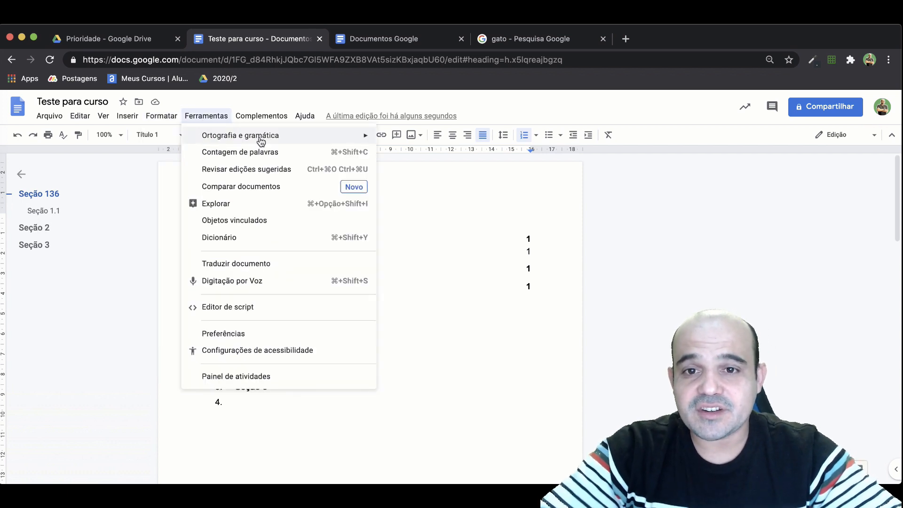
mouse_move(263, 136)
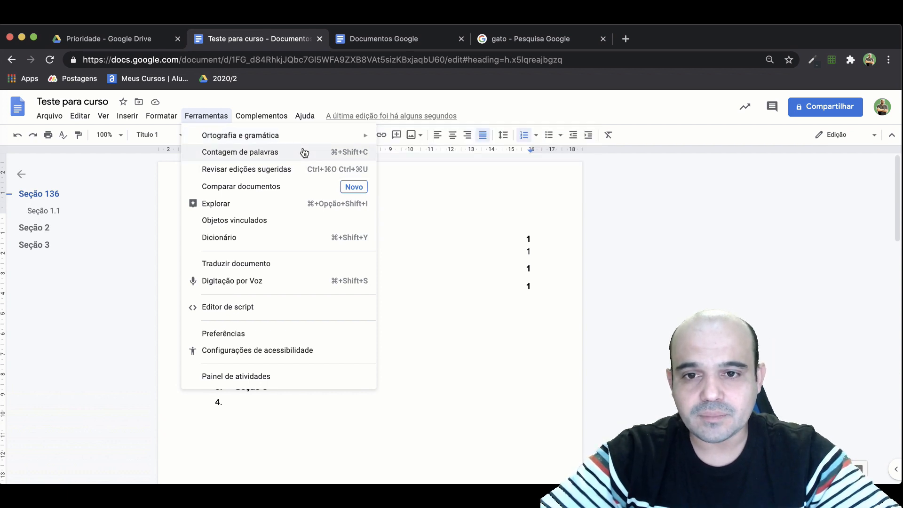
click(240, 152)
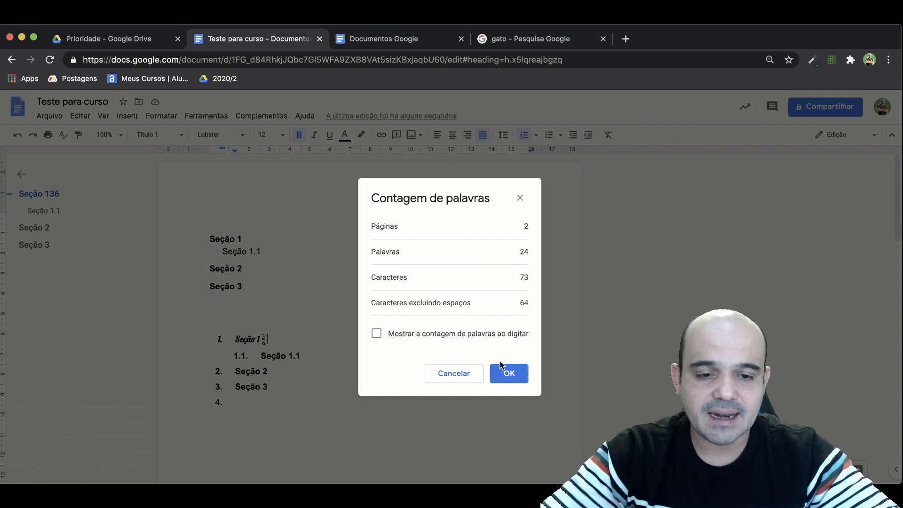
click(509, 371)
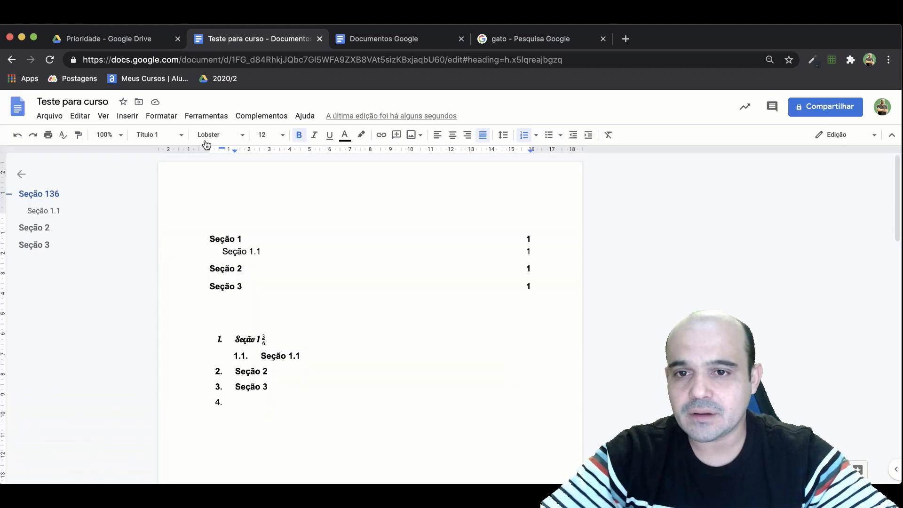
Review the document's suggested edits and dismiss the notice.
click(206, 115)
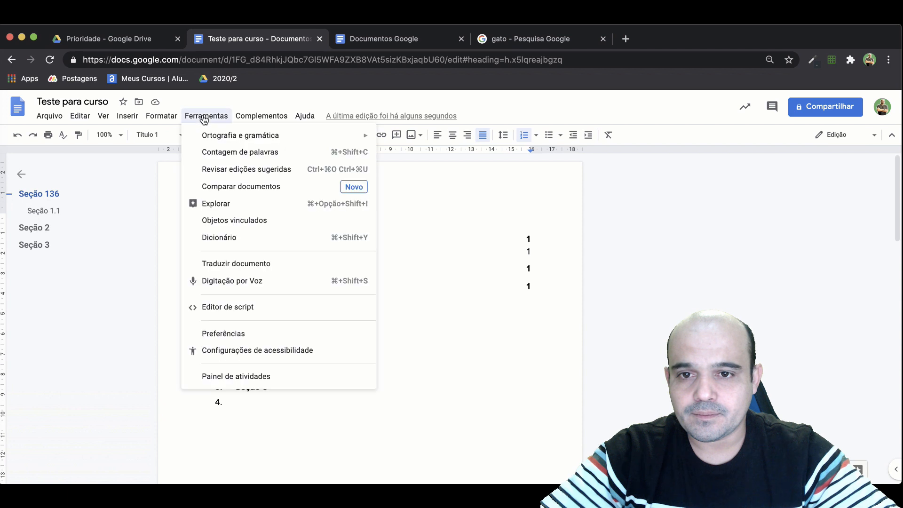
click(222, 174)
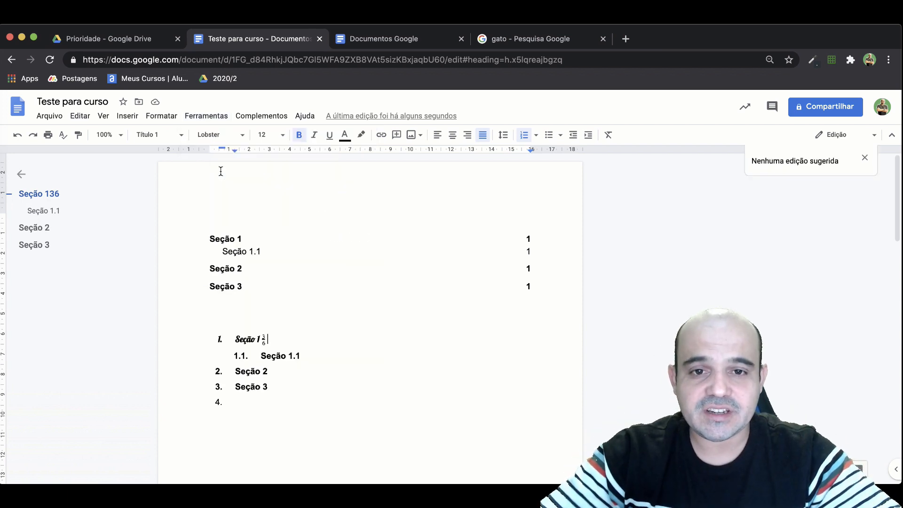
click(864, 158)
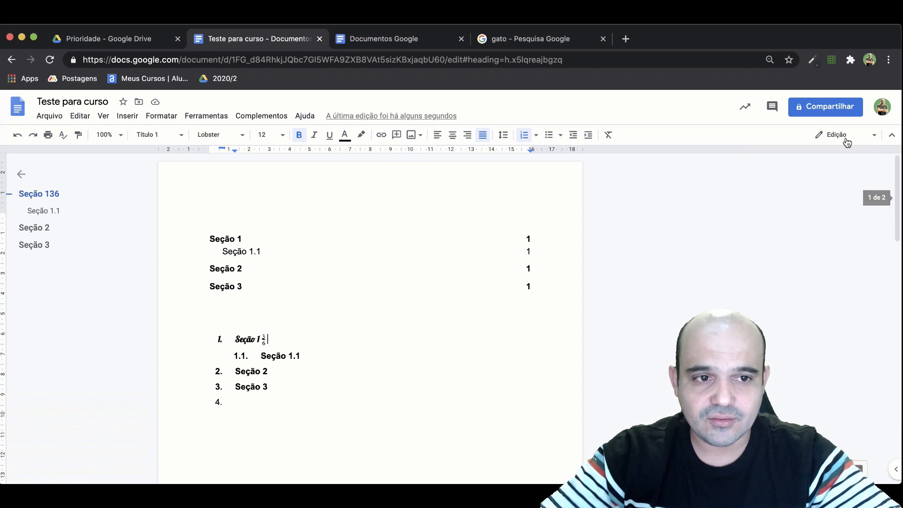
Examine the options for comparing documents and cancel the comparison.
click(205, 117)
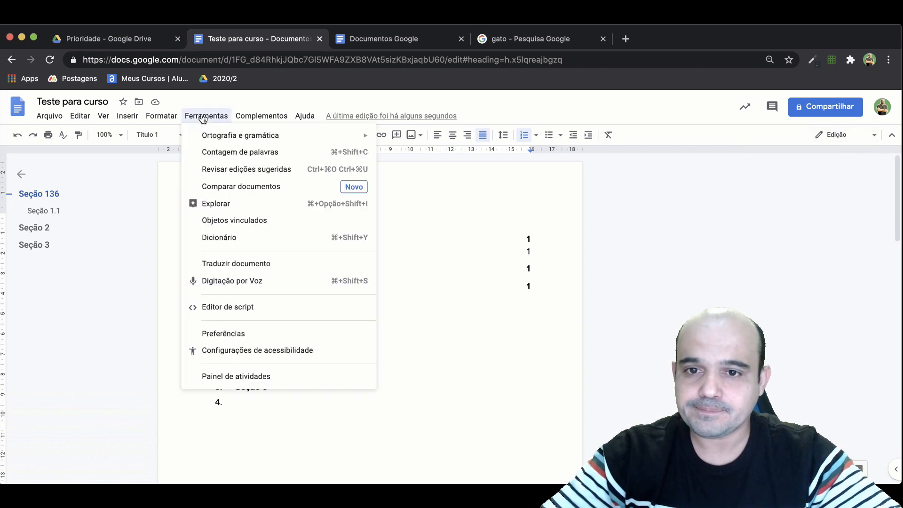
click(218, 192)
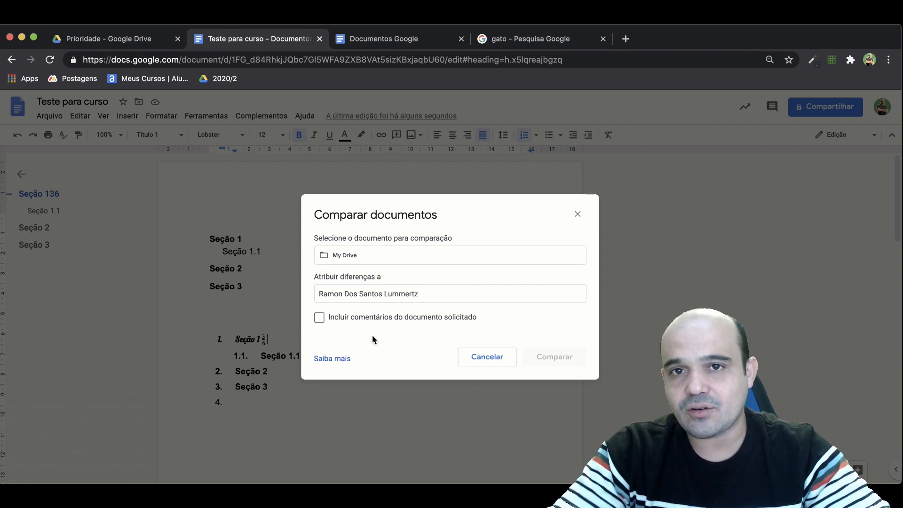
click(503, 354)
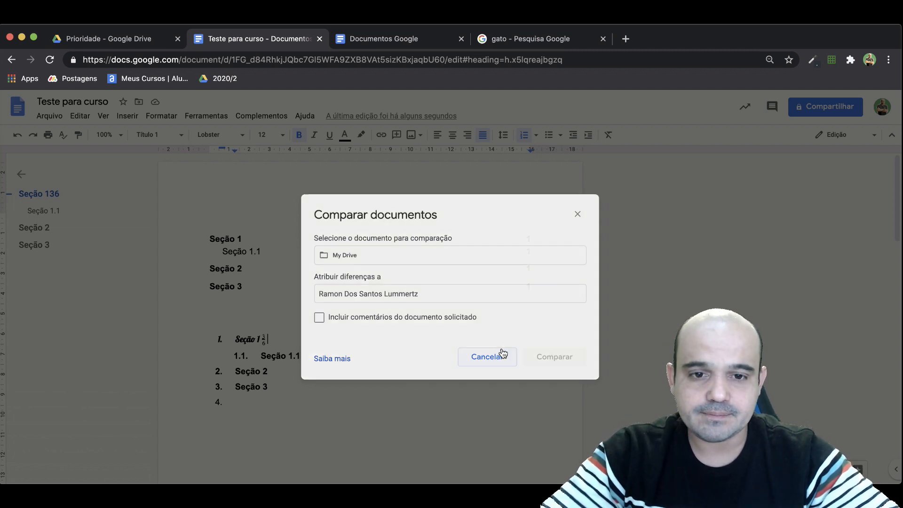
Show the Explore tool beside the document.
click(212, 117)
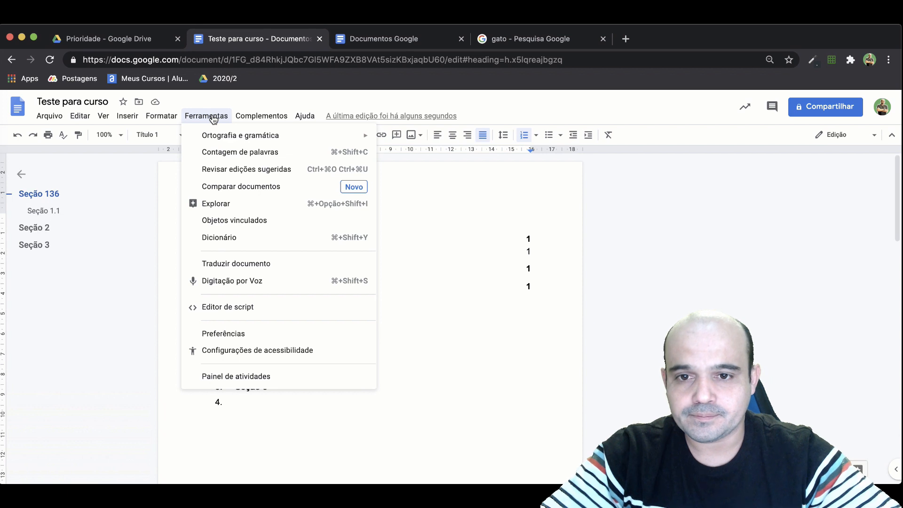
click(218, 203)
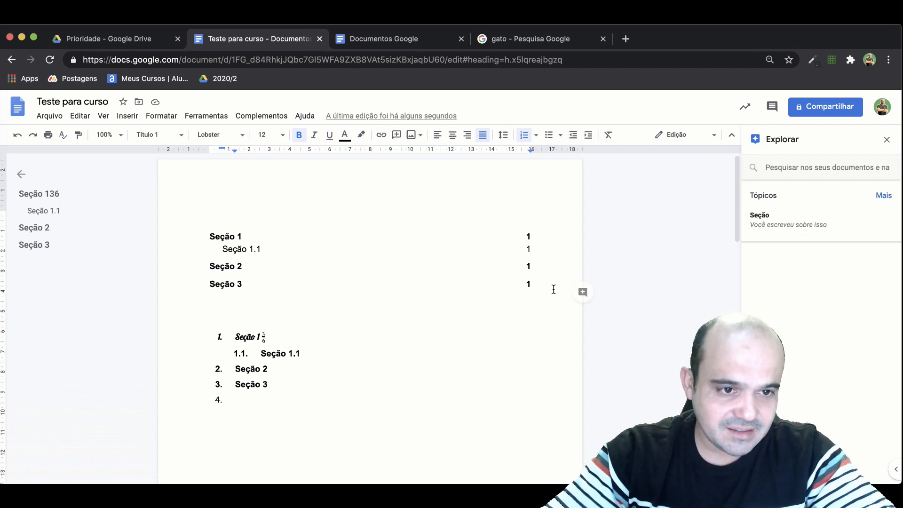
Examine the context options offered for the word "Seção" in the first numbered heading.
double_click(243, 340)
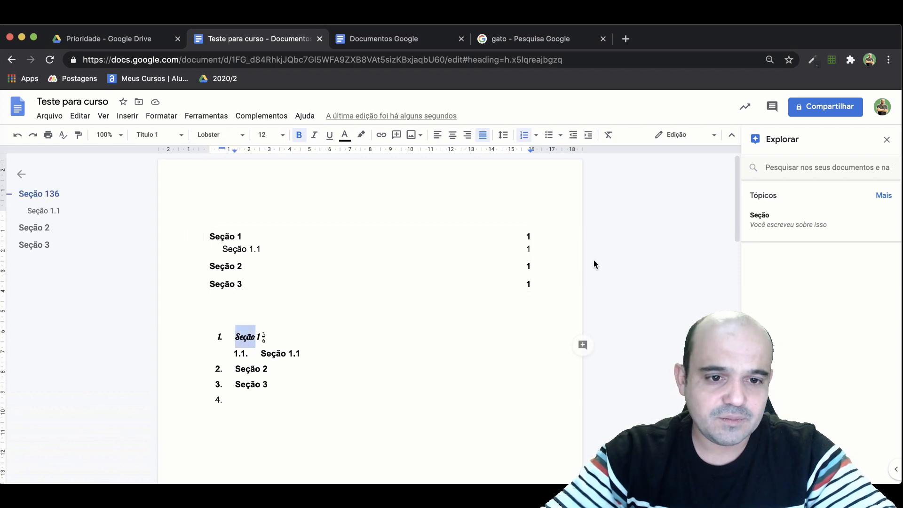
right_click(244, 344)
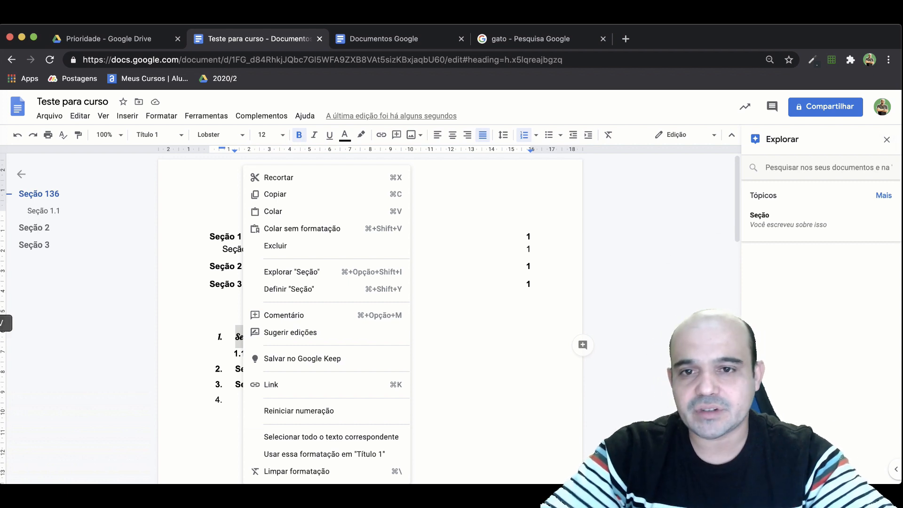
click(198, 116)
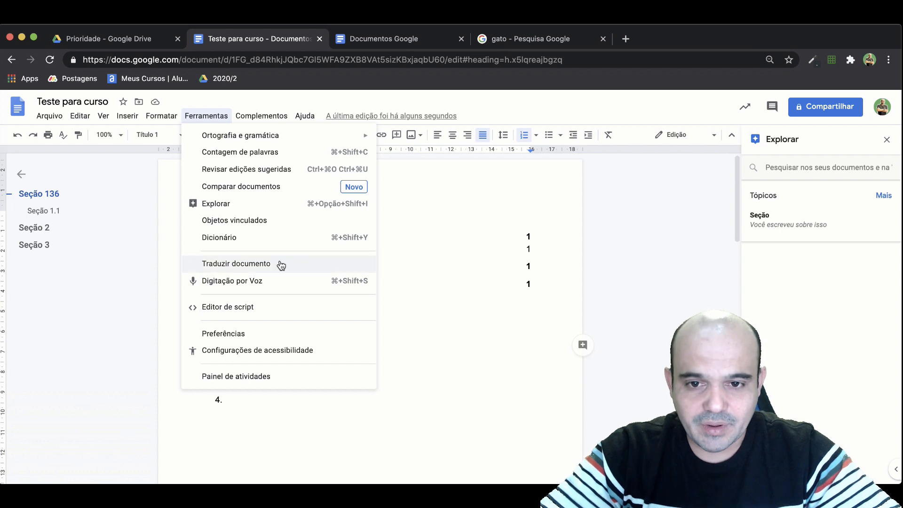
click(426, 410)
click(318, 387)
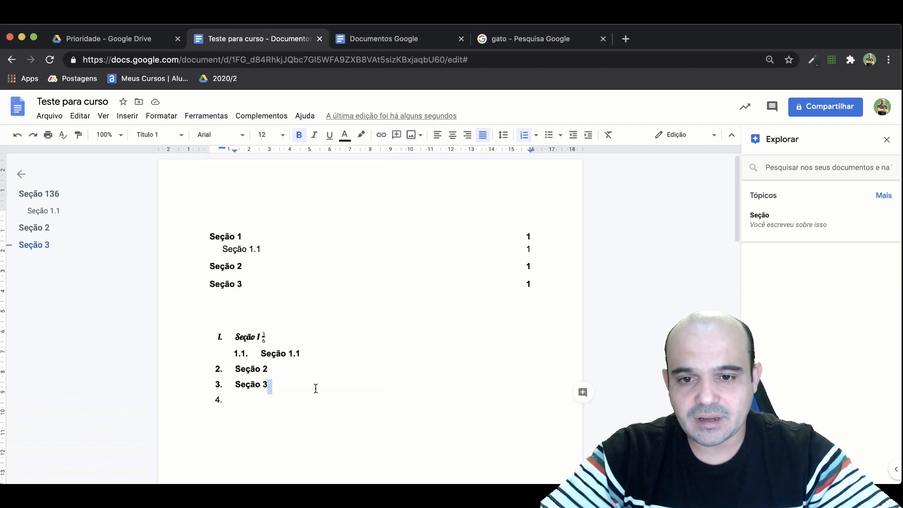
Create an English (Inglês) translated copy titled "Cópia traduzida de Teste para curso", return to the original document and dismiss the translation dialog.
click(210, 116)
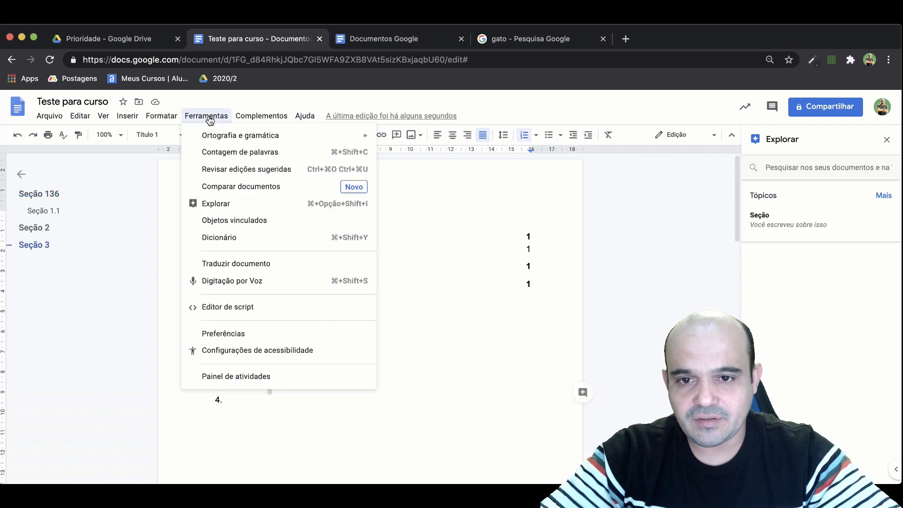
click(223, 264)
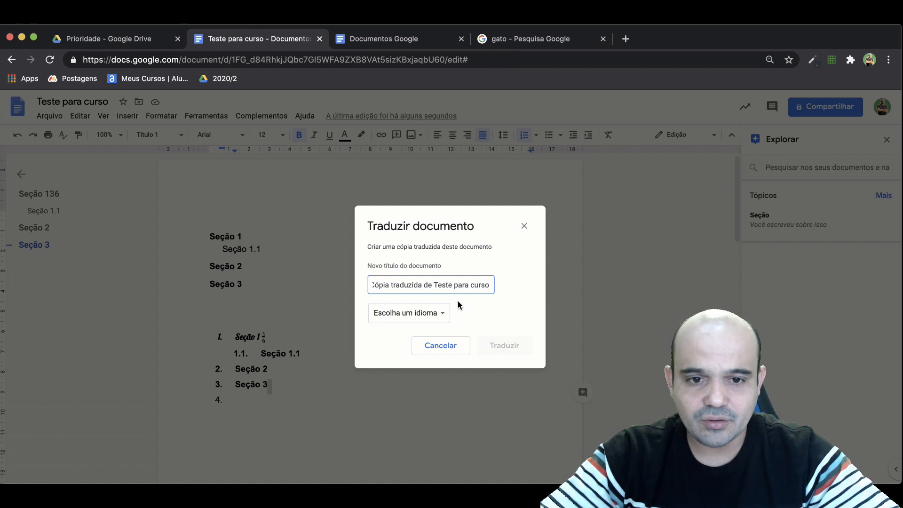
click(443, 313)
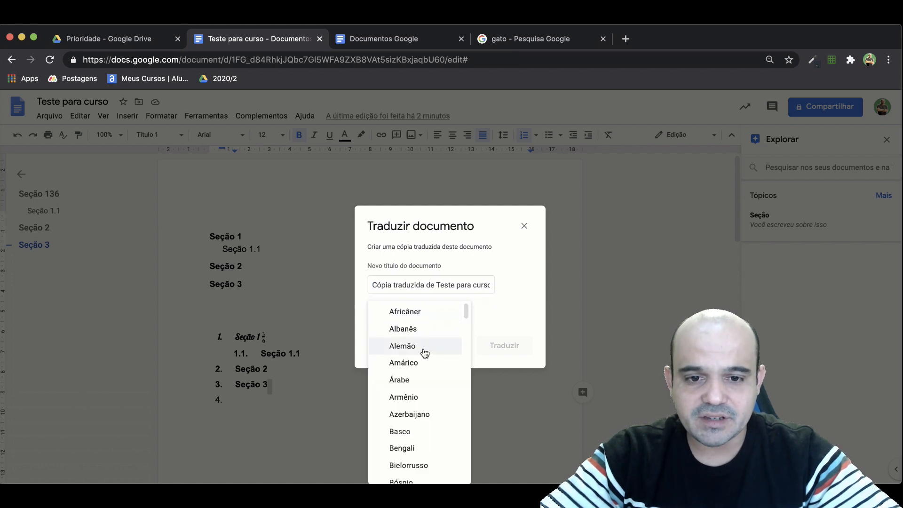
scroll(423, 351, down, 10)
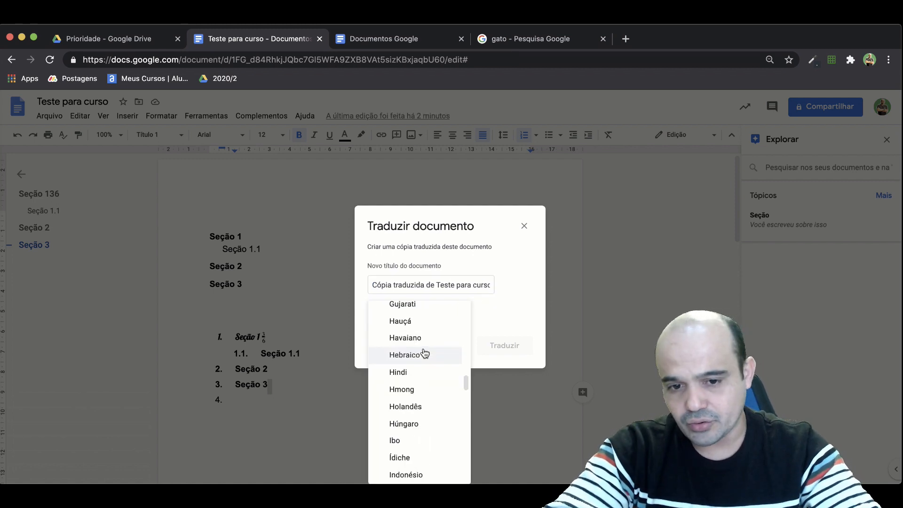
scroll(443, 411, down, 2)
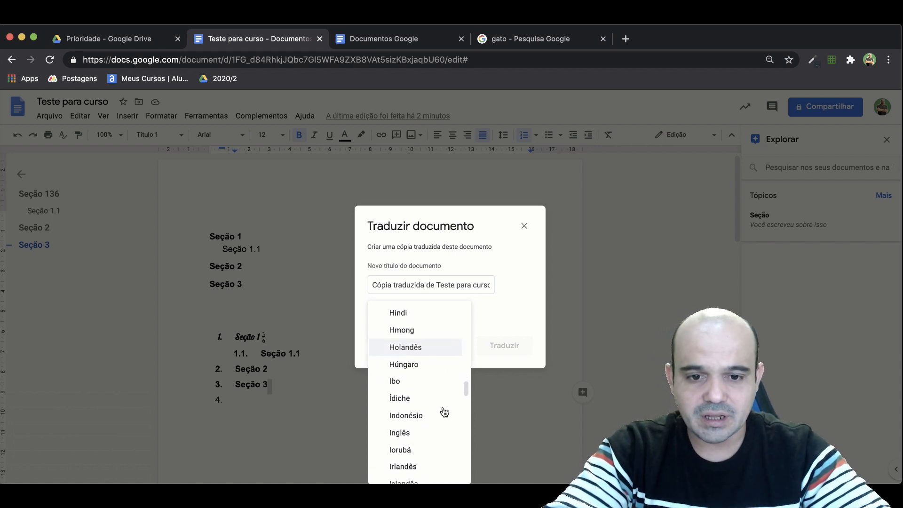
scroll(445, 412, down, 5)
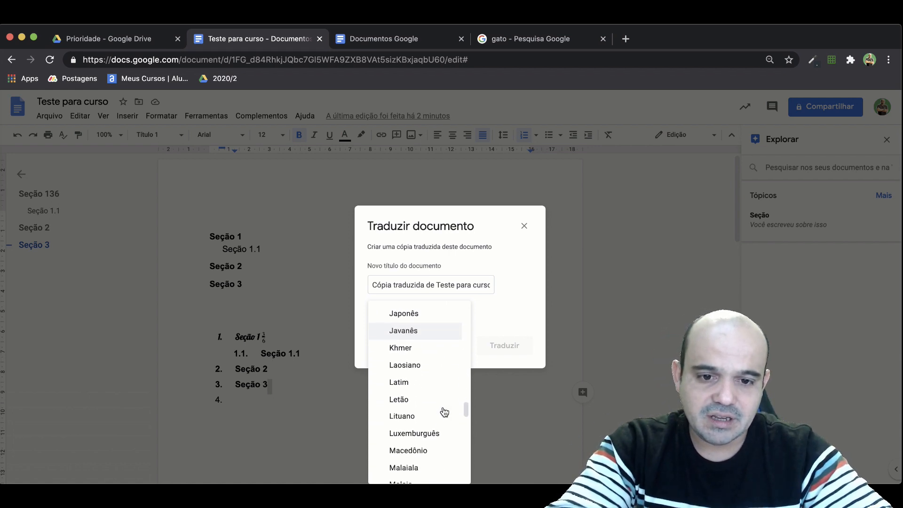
scroll(444, 412, down, 4)
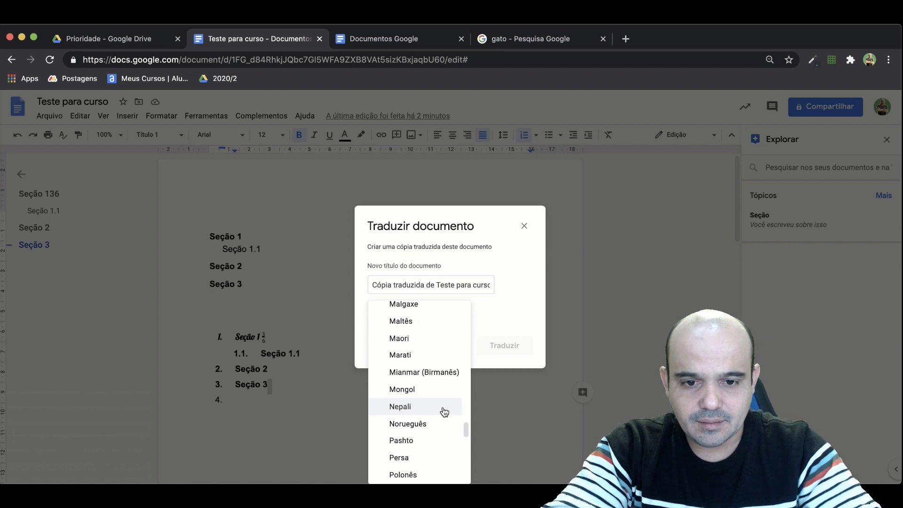
scroll(444, 411, up, 7)
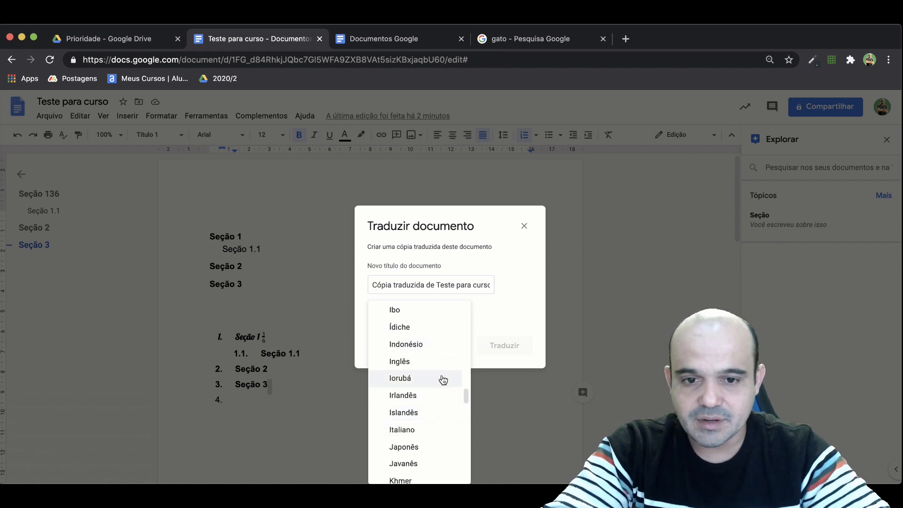
click(407, 361)
click(514, 345)
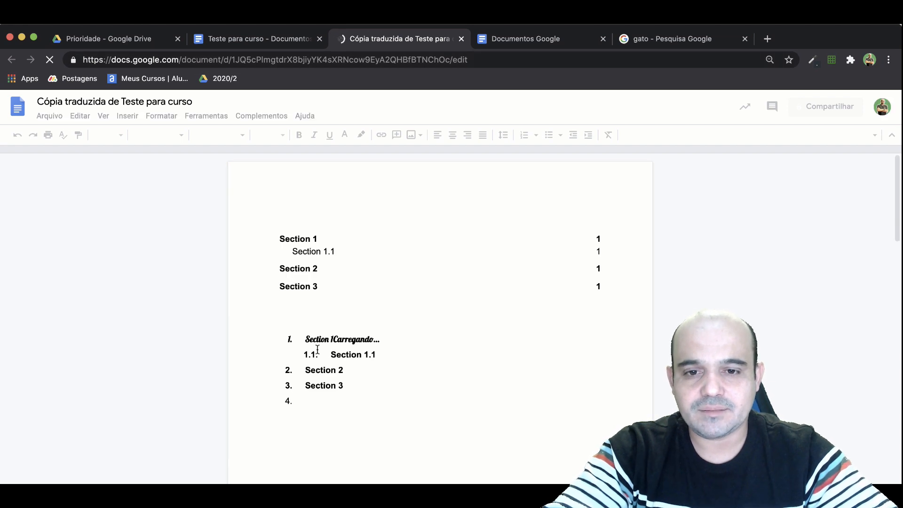
click(281, 40)
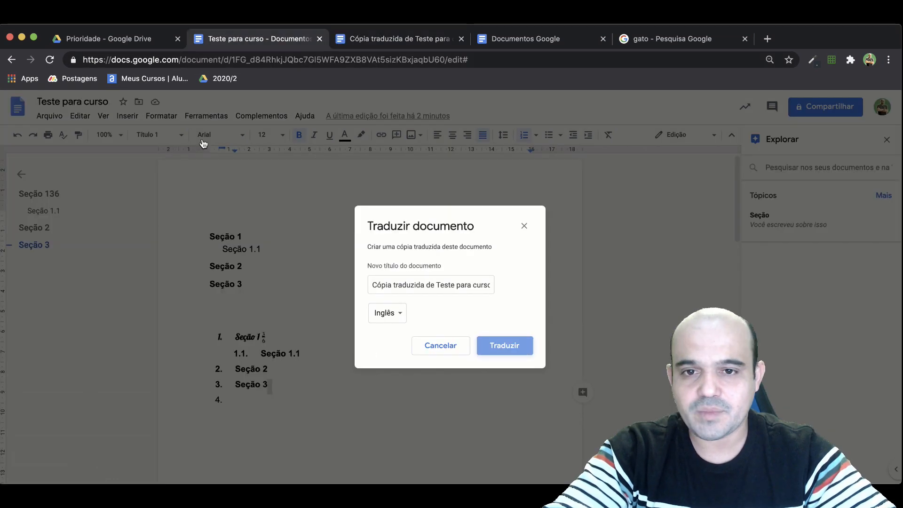
click(440, 346)
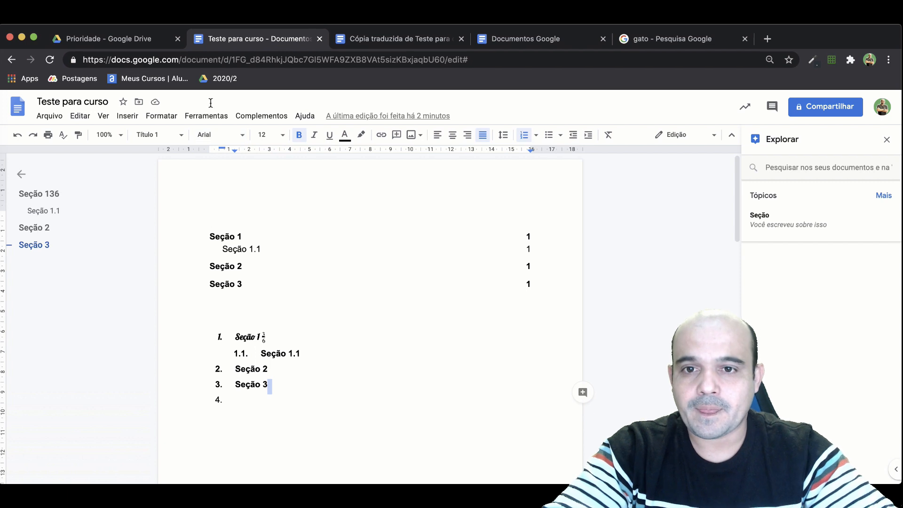
End the numbered list below Seção 3 and dictate a paragraph there with voice typing in Brazilian Portuguese.
click(211, 117)
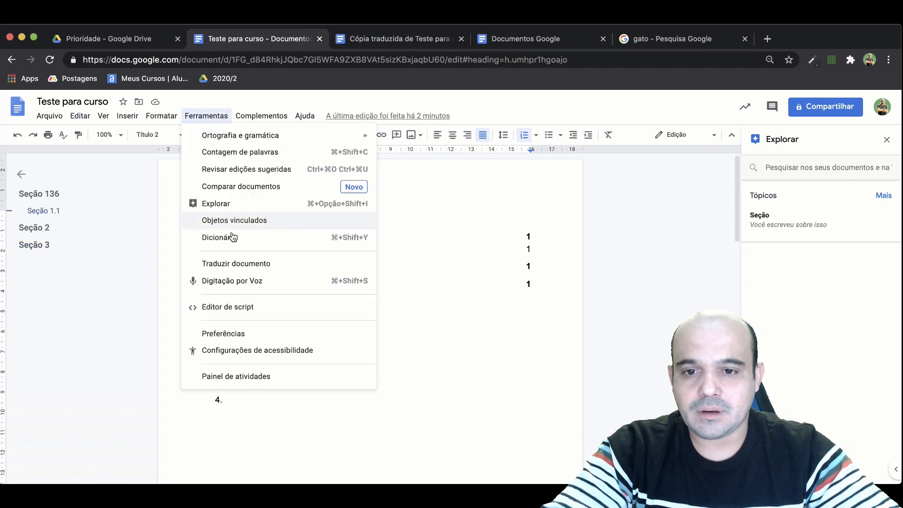
click(231, 281)
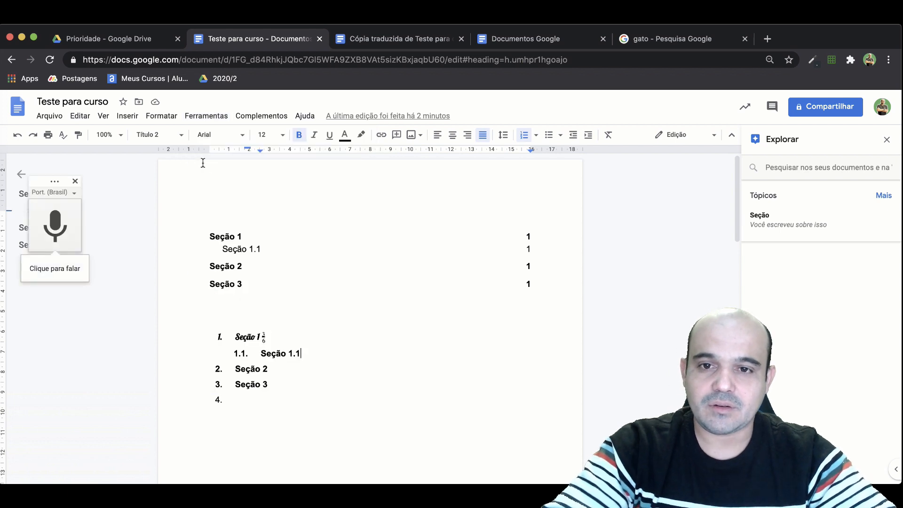
click(251, 400)
key(Return)
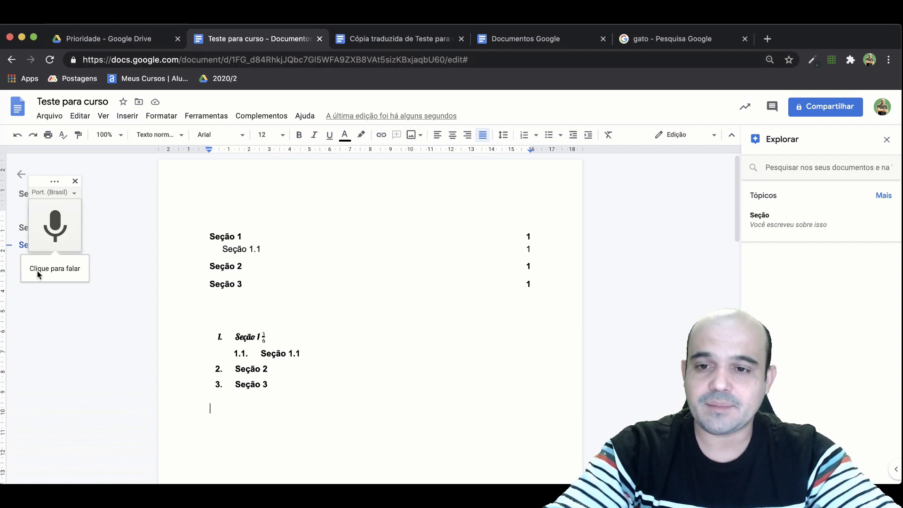
click(56, 230)
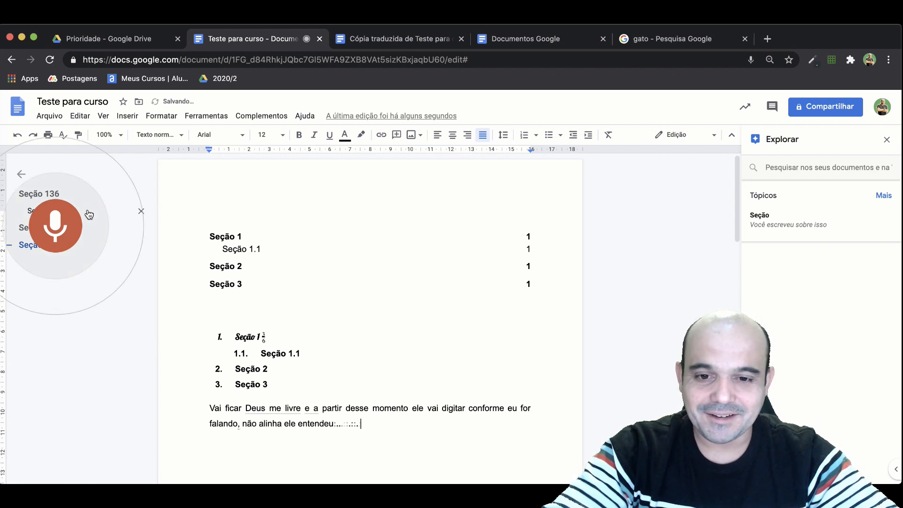
click(89, 214)
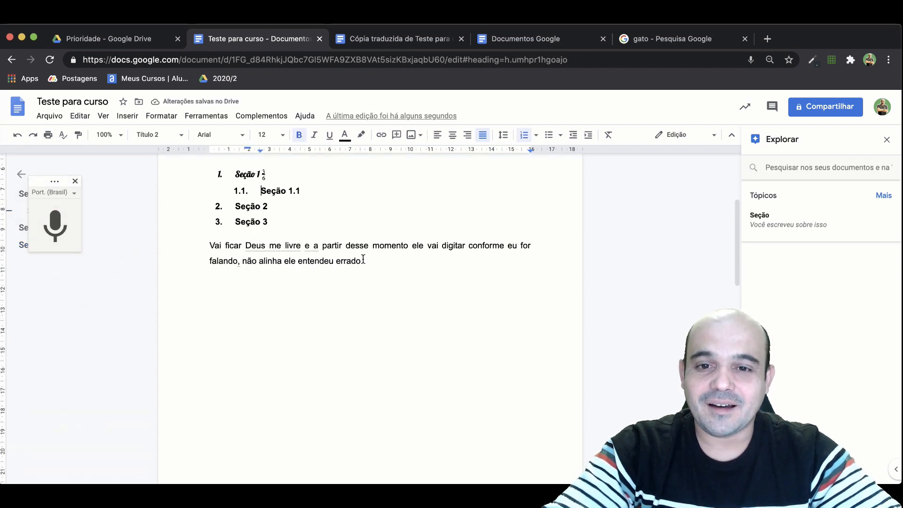
Delete the word "Deus" from the dictated paragraph and close voice typing.
double_click(256, 245)
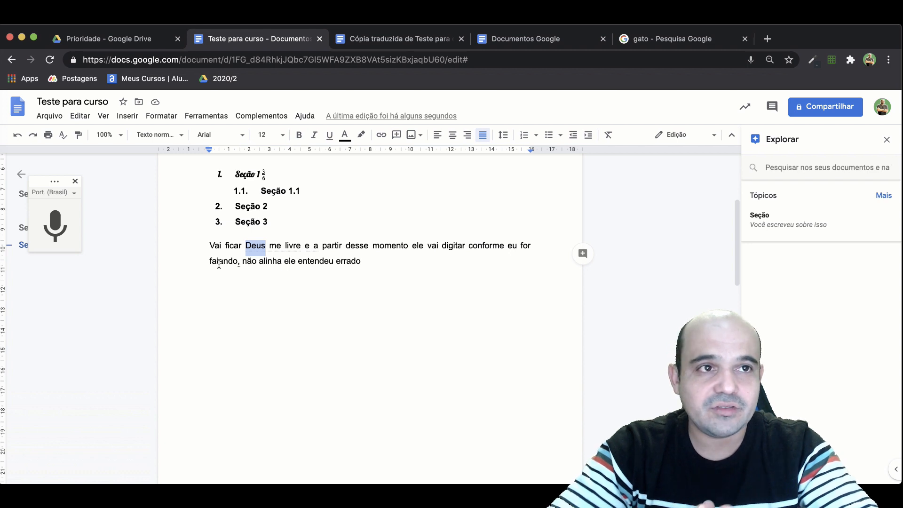
click(259, 266)
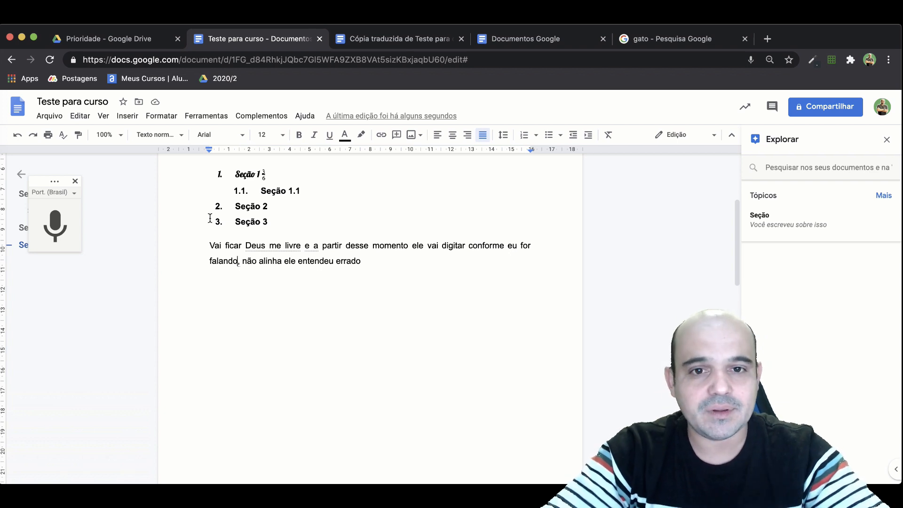
double_click(261, 244)
key(BackSpace)
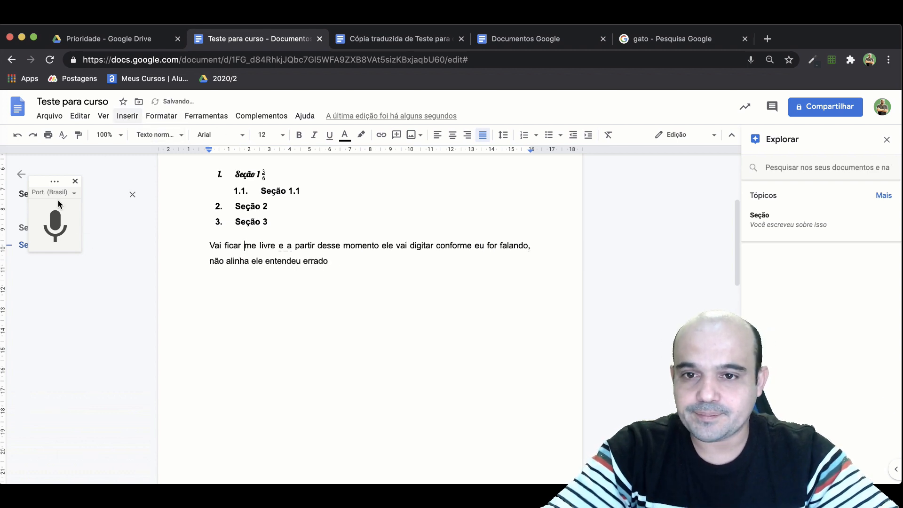
click(75, 181)
Review the activity dashboard's view trend, comment trend and sharing history sections, and close it.
click(204, 117)
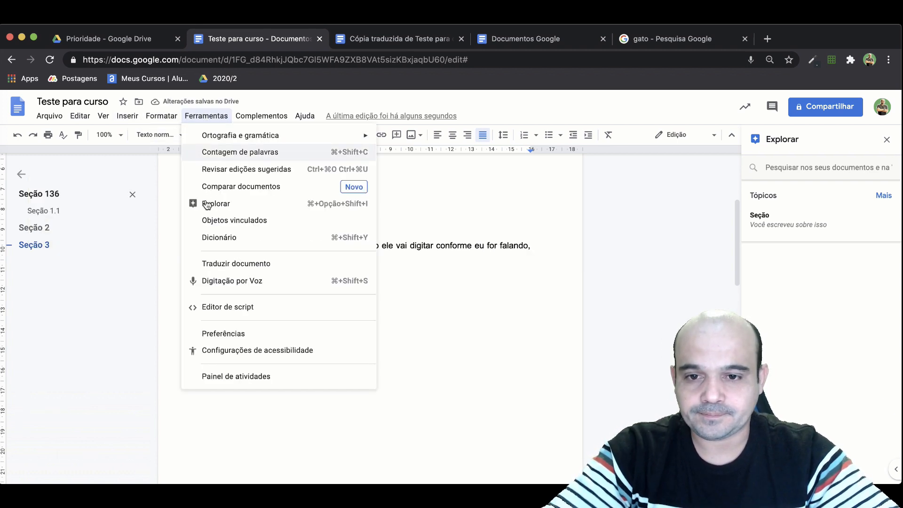
click(249, 379)
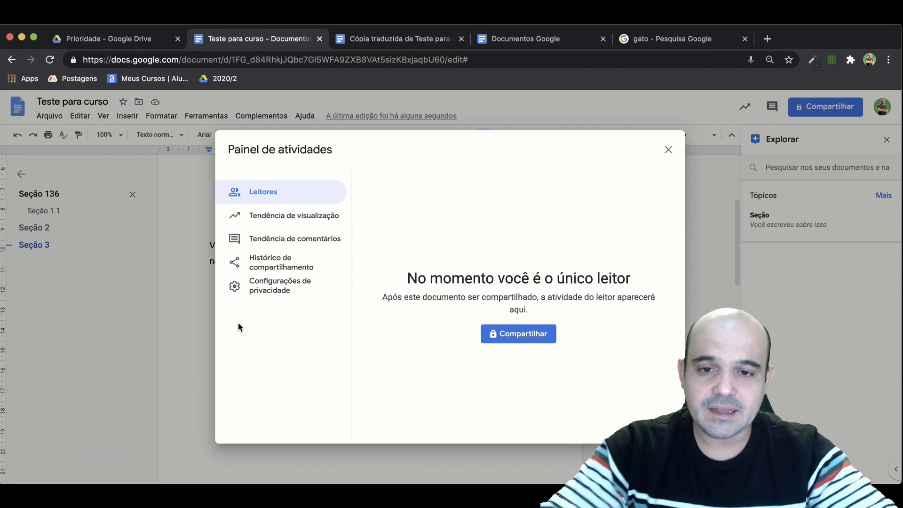
click(256, 217)
click(276, 250)
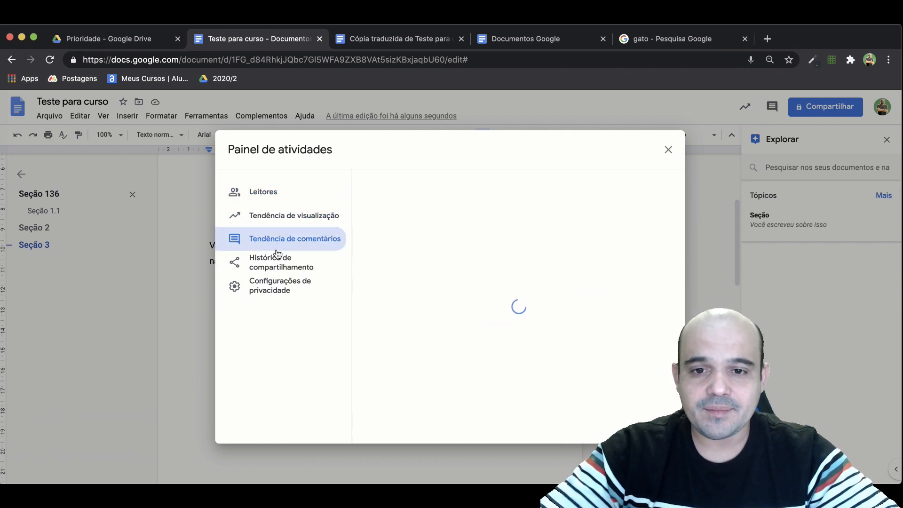
click(285, 291)
click(280, 269)
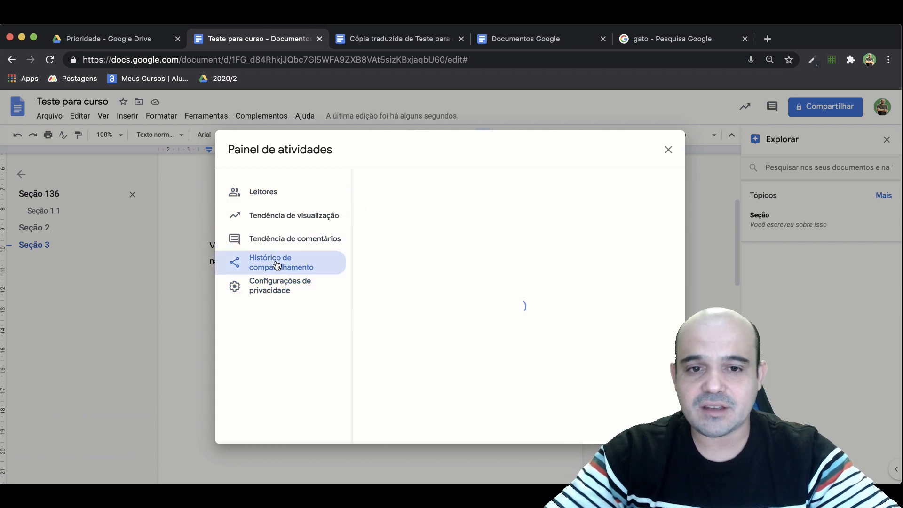
click(669, 149)
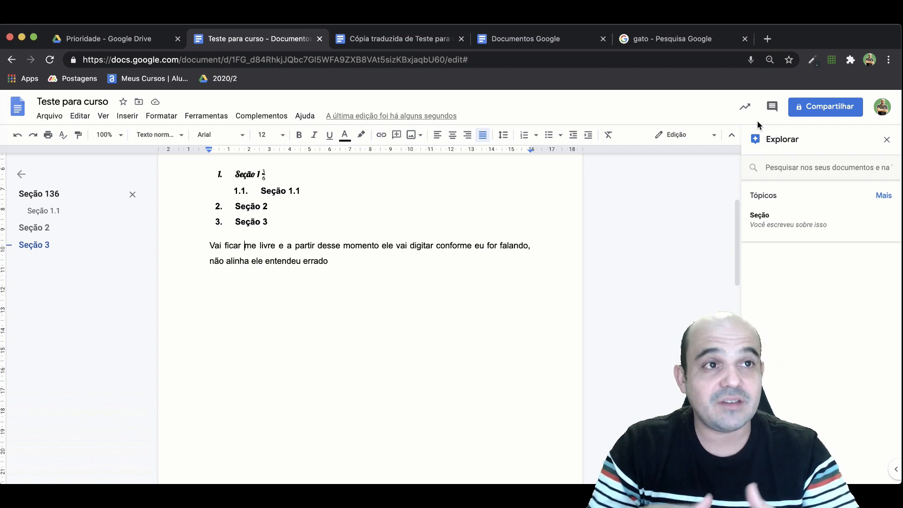
Start sharing the document and add the contact's Gmail address as recipient.
click(815, 111)
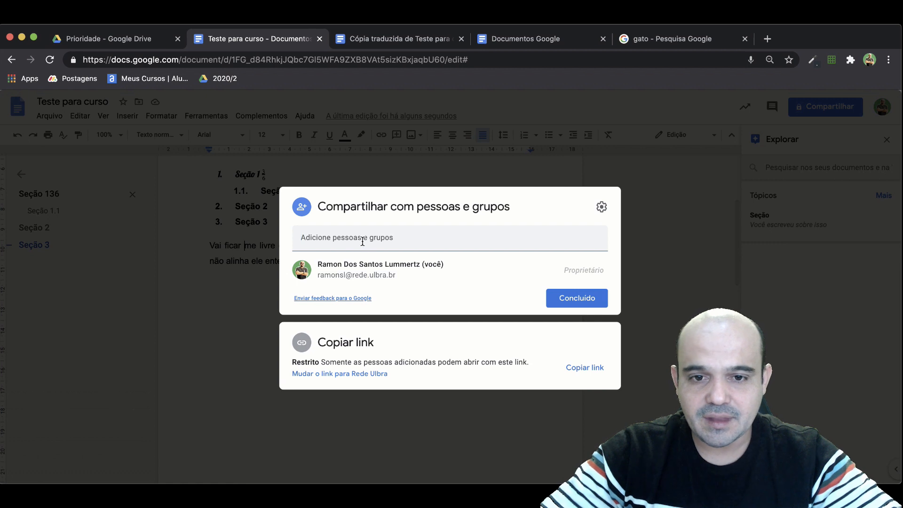
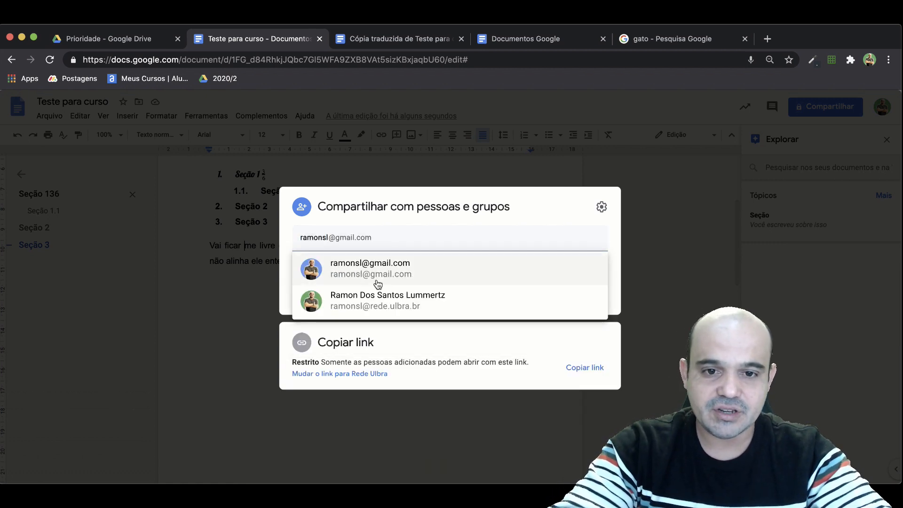
click(377, 283)
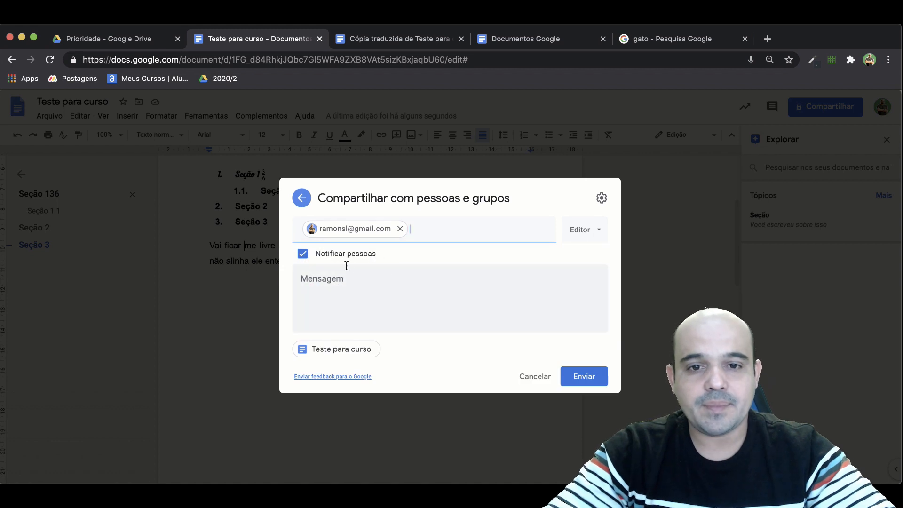
Write the sharing notification message "Segue nosso artigo.".
click(325, 282)
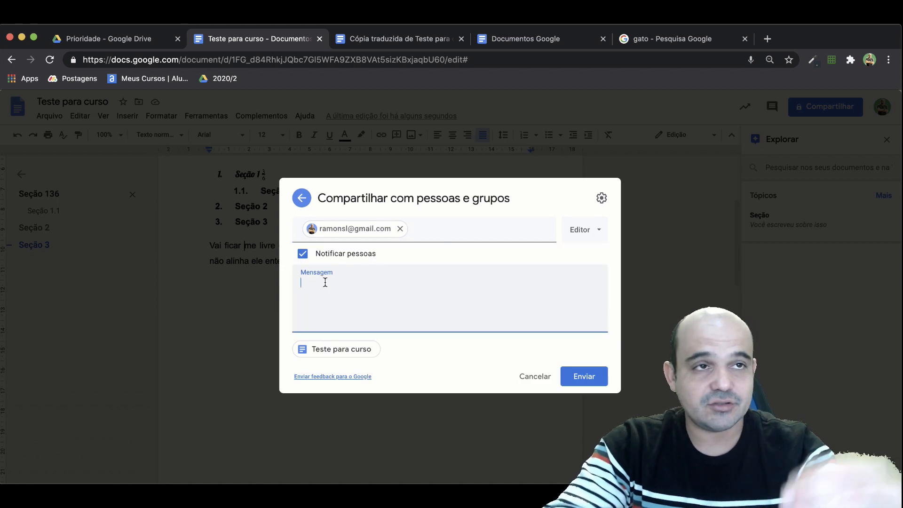
text(Segue n)
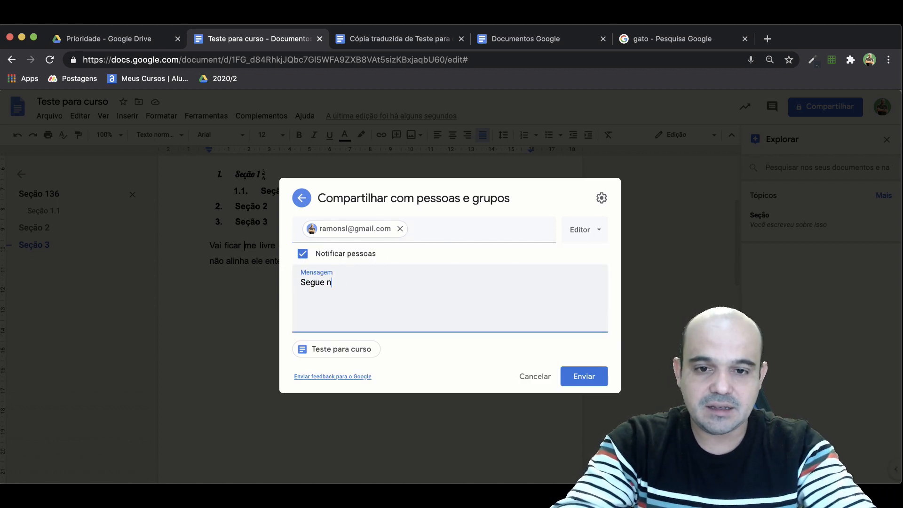
text(osso artg)
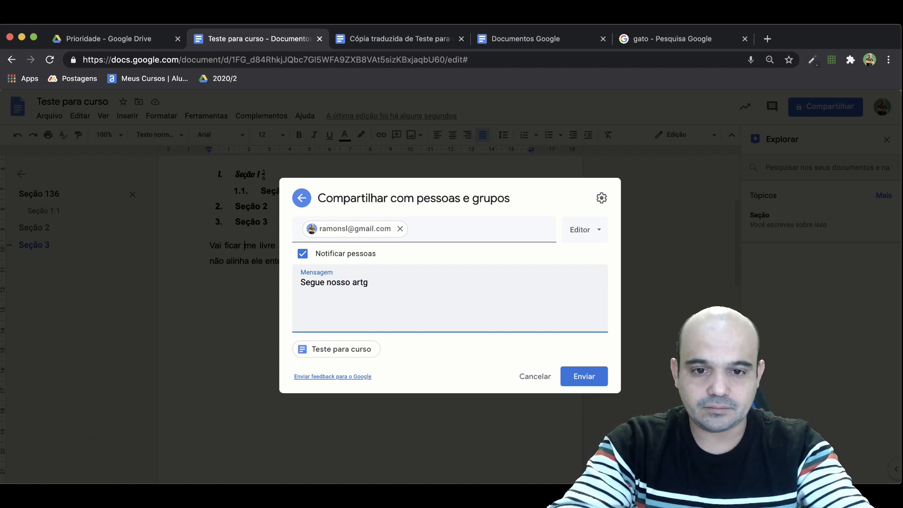
key(BackSpace)
text(igo.)
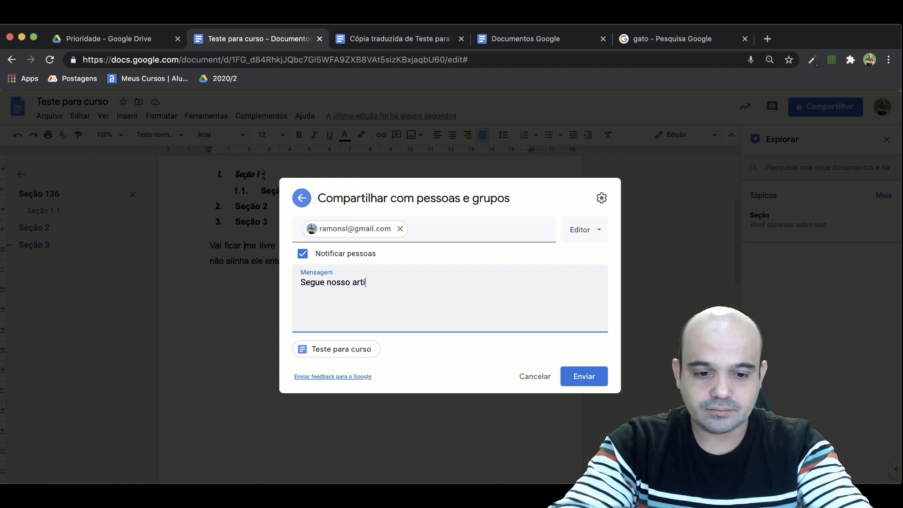
Keep the recipient's role as Editor, send the sharing invitation and confirm sharing outside the organization.
click(587, 239)
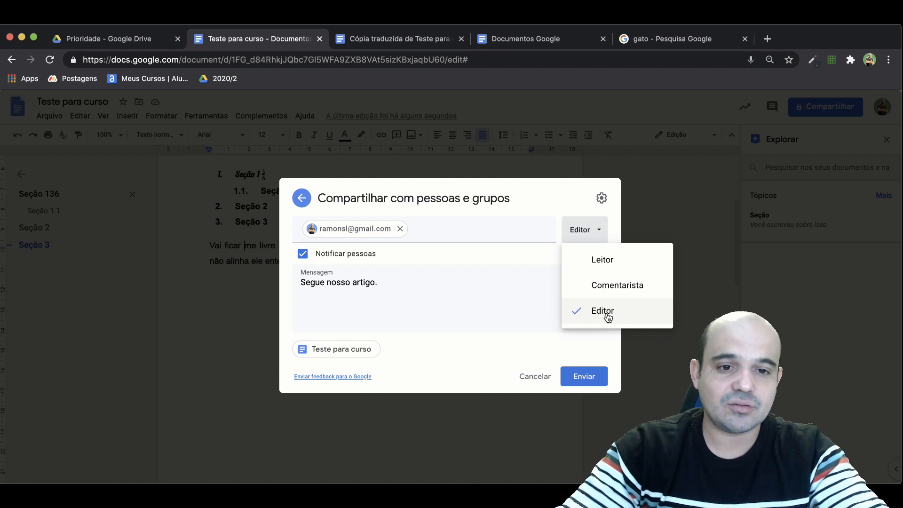
click(586, 376)
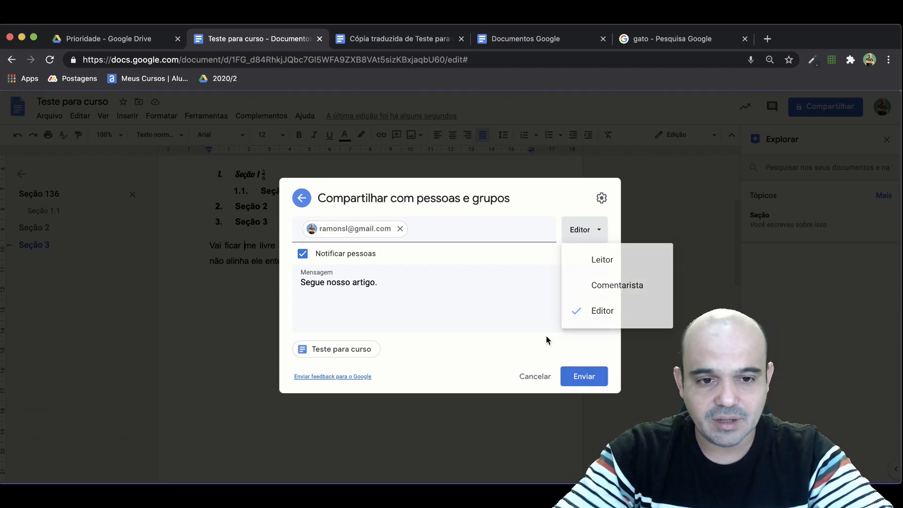
click(589, 376)
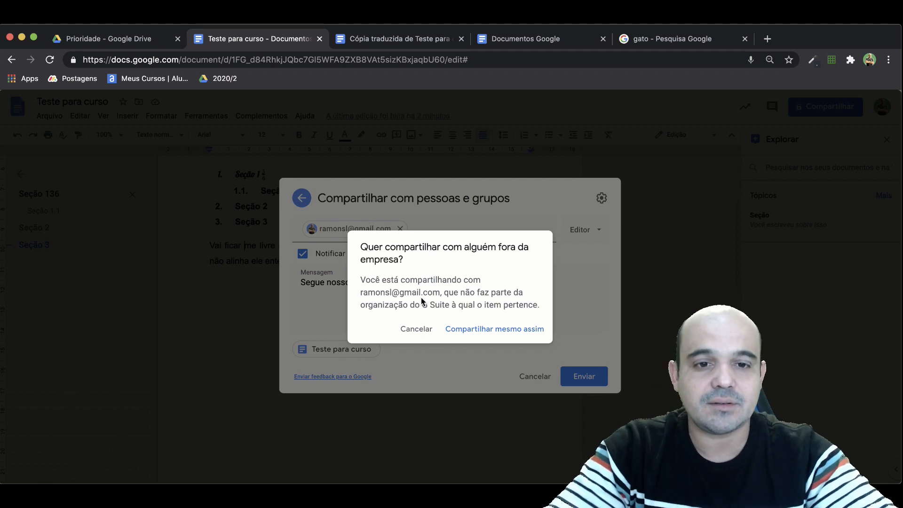
click(473, 326)
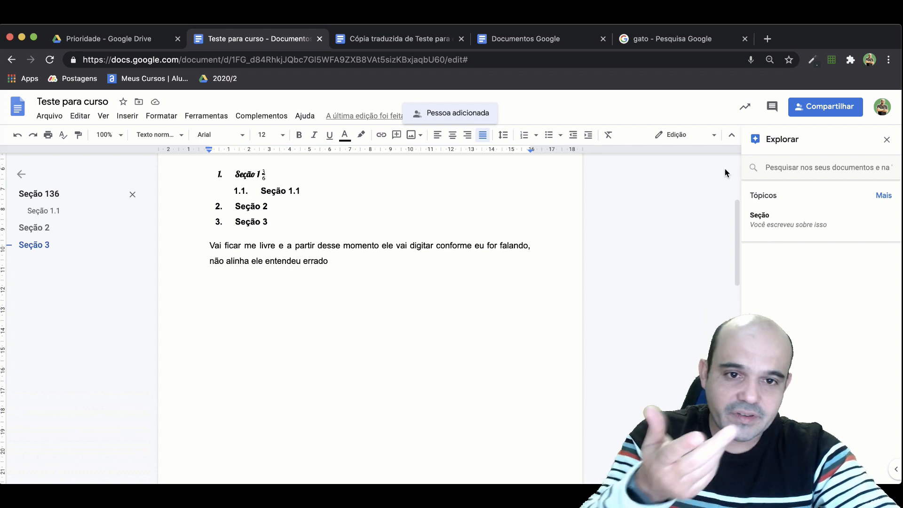
Copy the document's sharing link, open it in a new browser tab and return to the original document's tab.
click(819, 113)
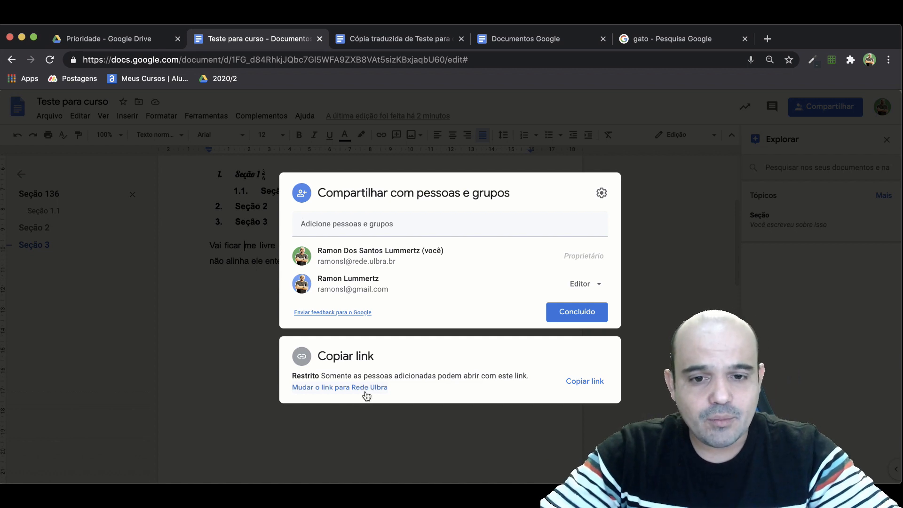
click(588, 382)
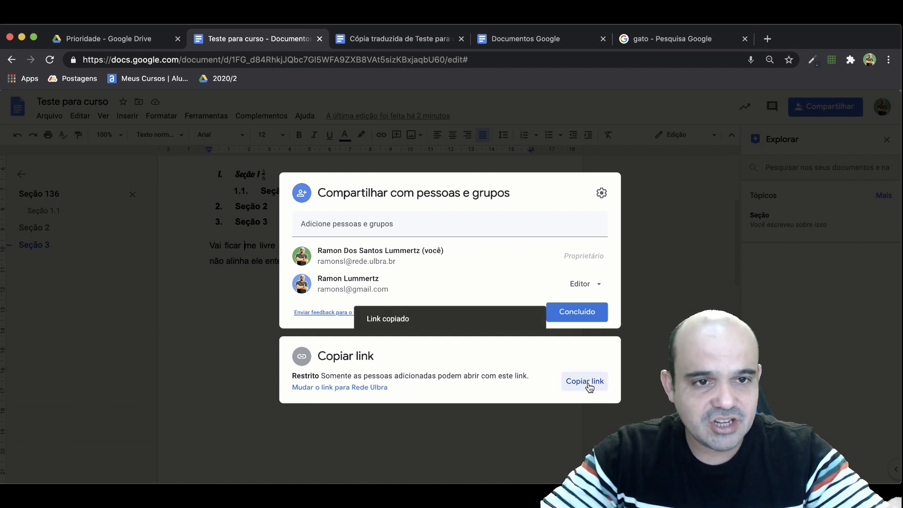
click(767, 39)
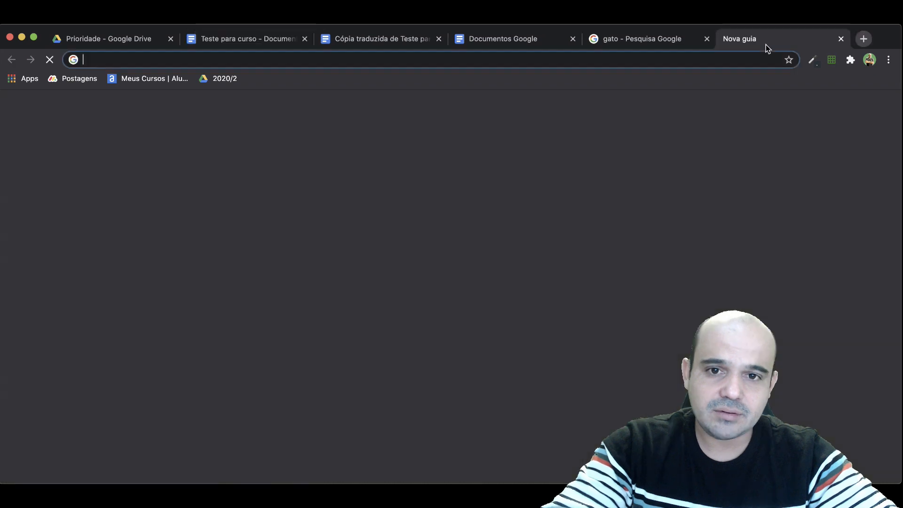
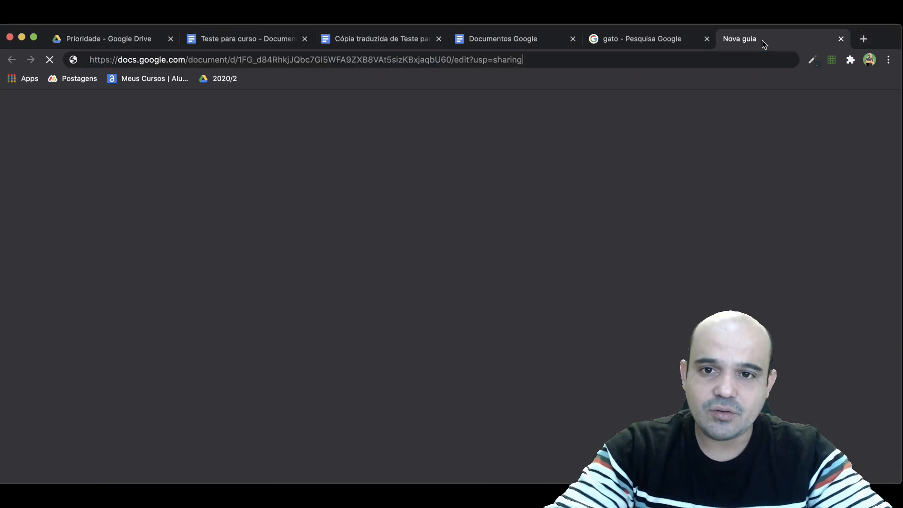
key(Return)
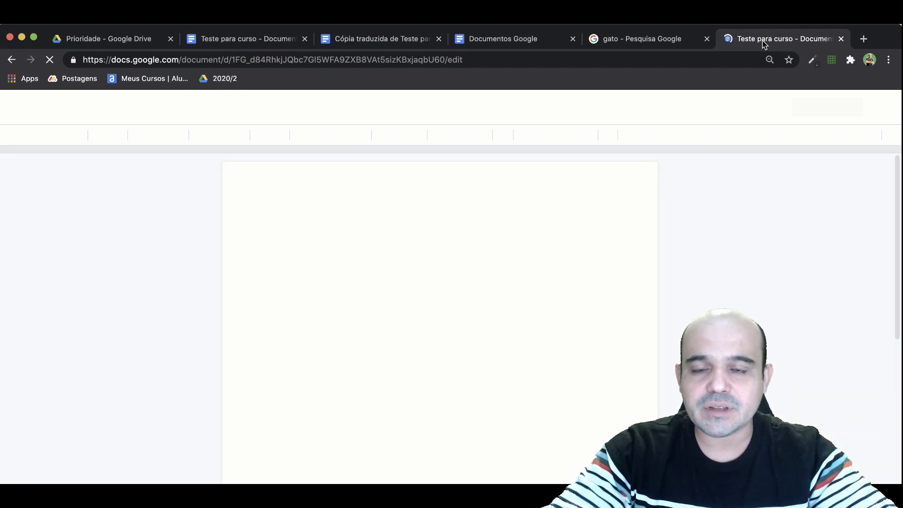
click(231, 38)
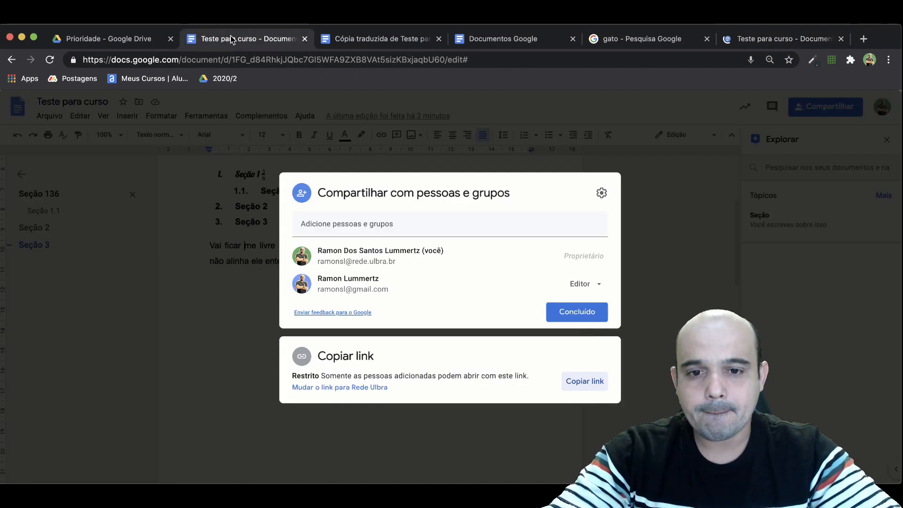
Switch the link's general access to Rede Ulbra and set it back to Restrito.
click(343, 389)
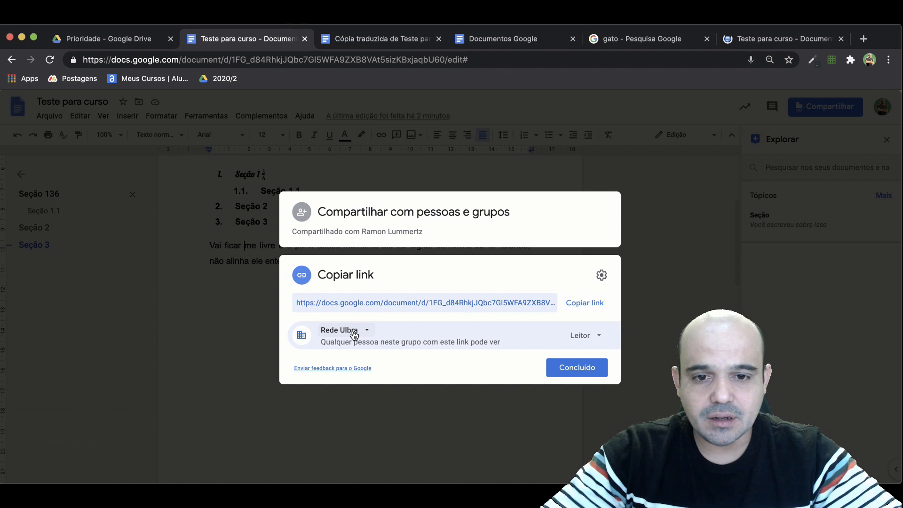
click(353, 333)
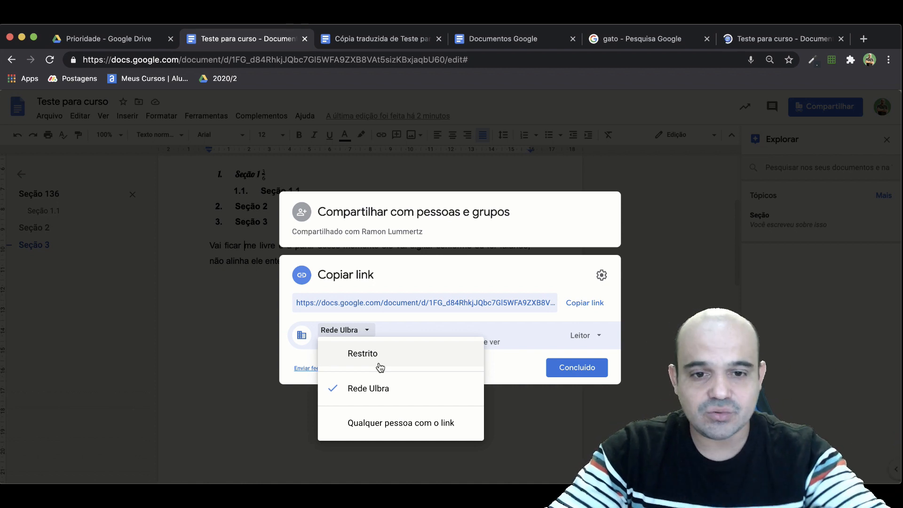
click(380, 365)
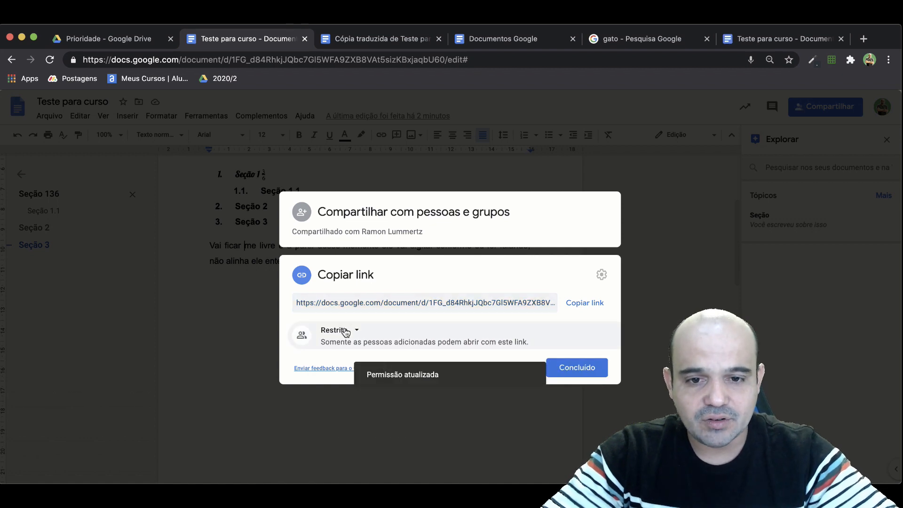
Set the link access to "Qualquer pessoa com o link" with the Editor role and finish sharing.
click(354, 333)
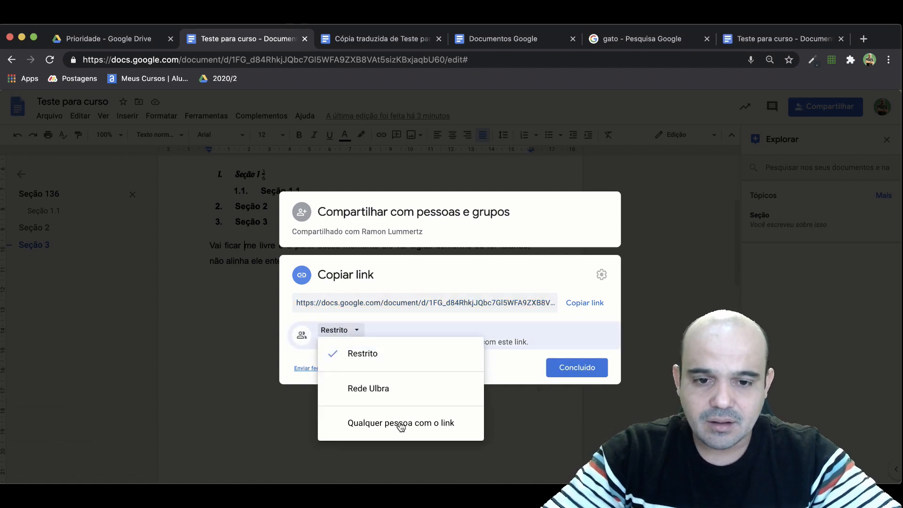
click(393, 423)
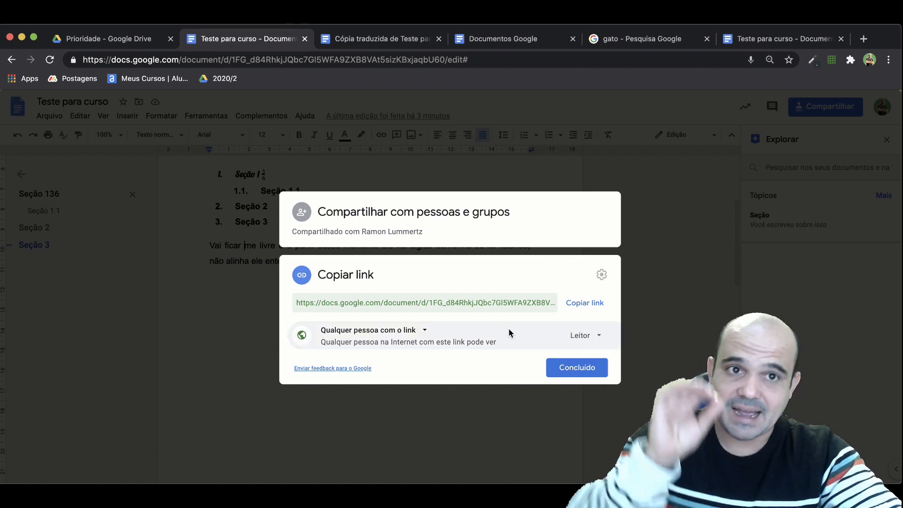
click(584, 336)
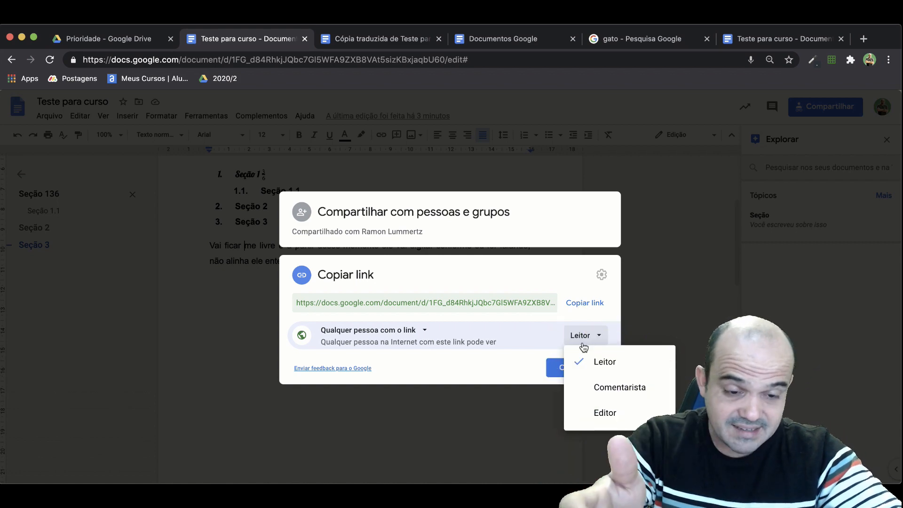
click(610, 413)
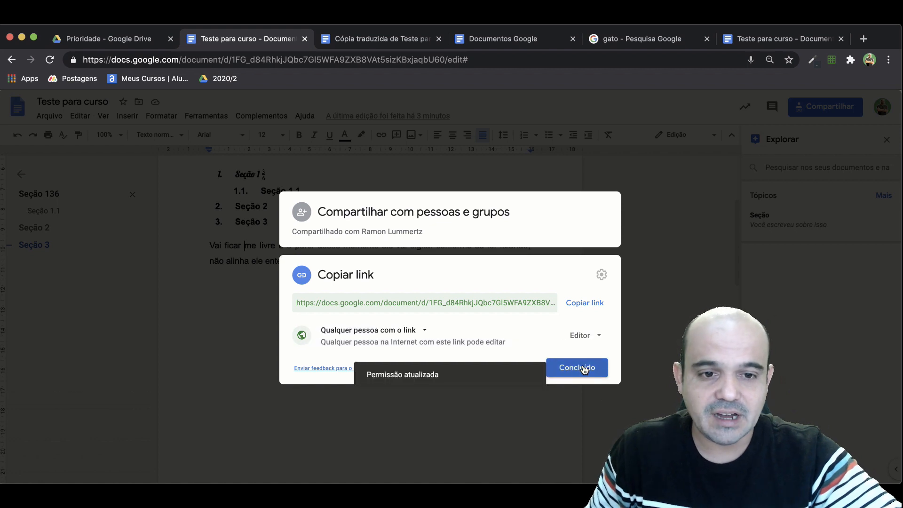
click(583, 367)
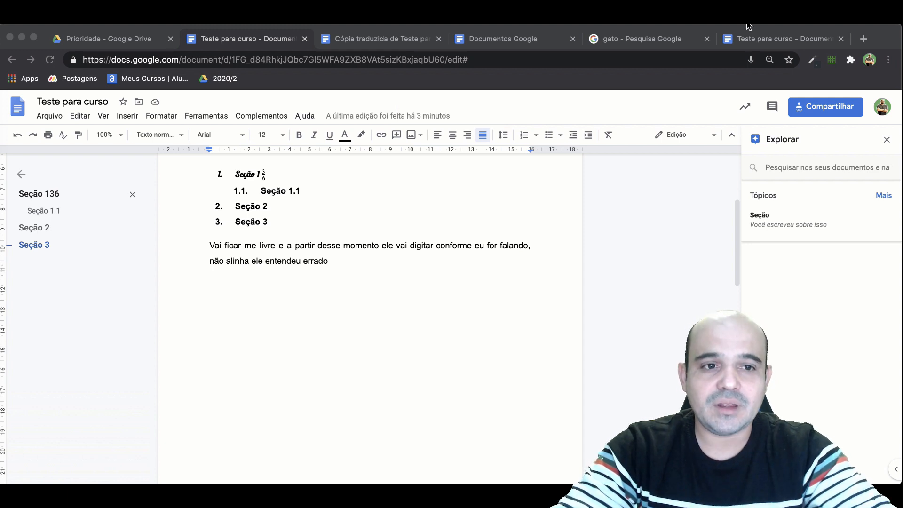
Return to the top of the document and go to the other collaborator's current position.
click(373, 262)
scroll(374, 262, up, 5)
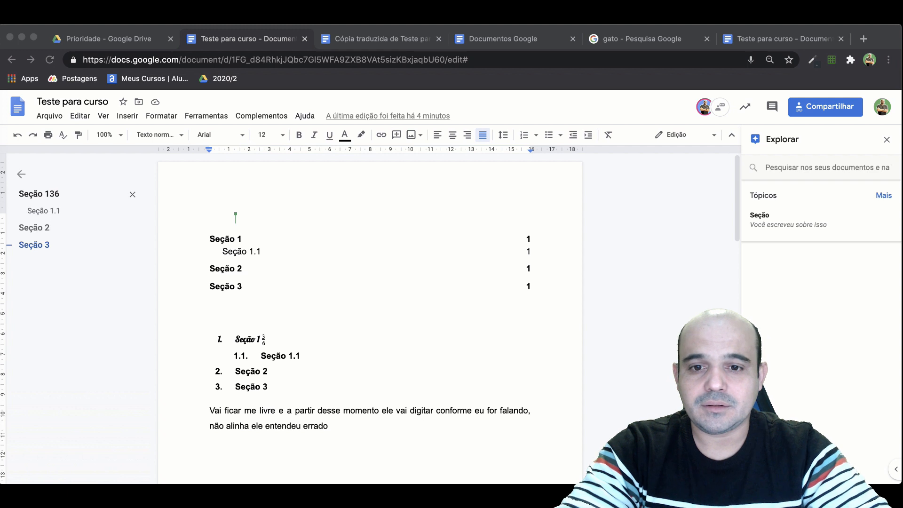
click(264, 374)
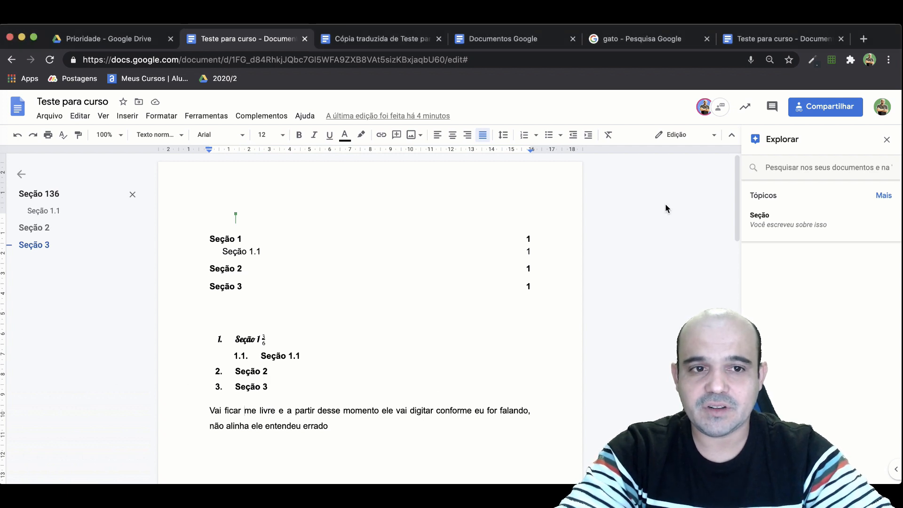
click(704, 107)
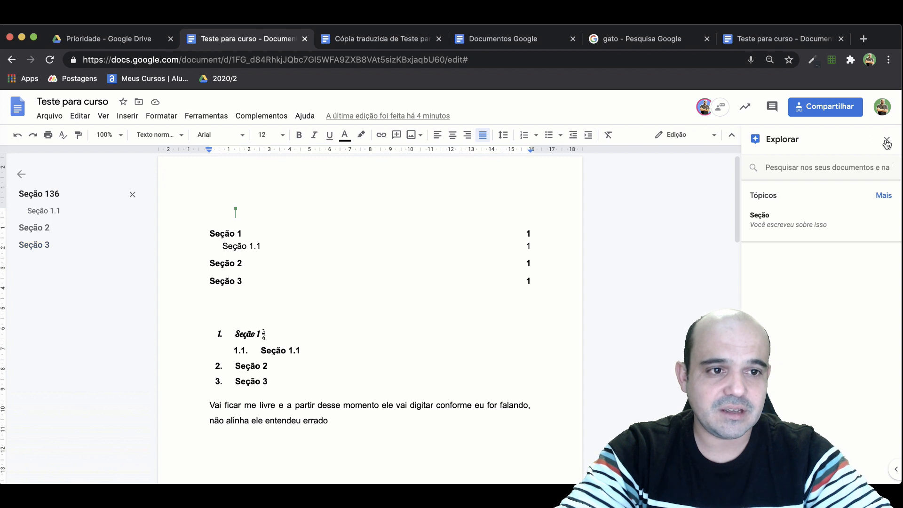
Close Explore, open the collaborators' chat and send the message "teste".
click(721, 112)
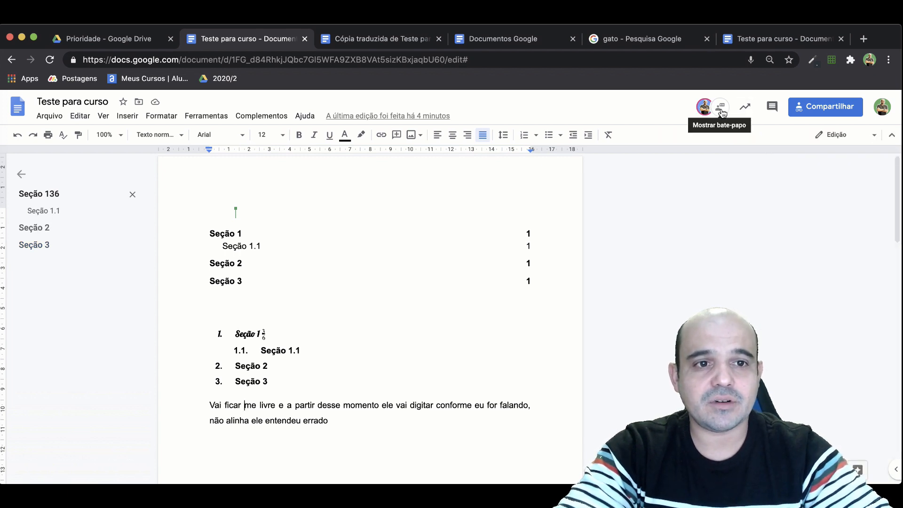
click(722, 112)
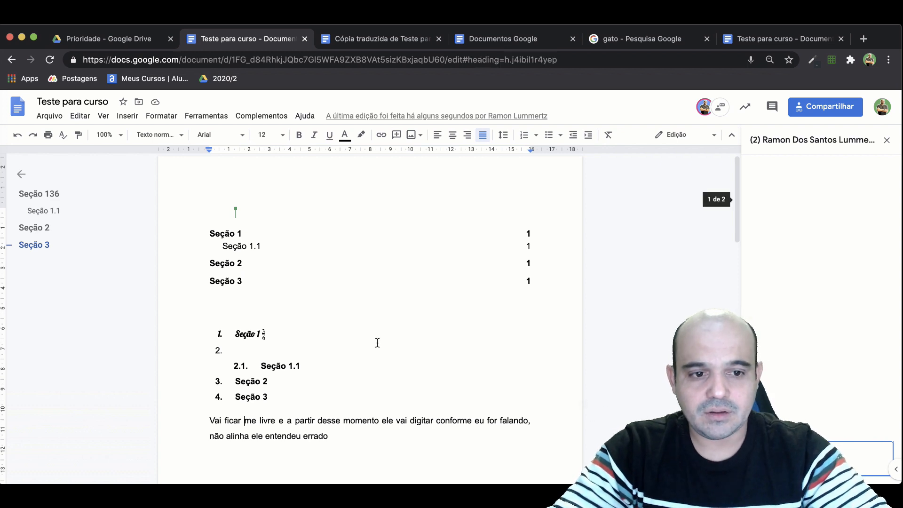
double_click(330, 382)
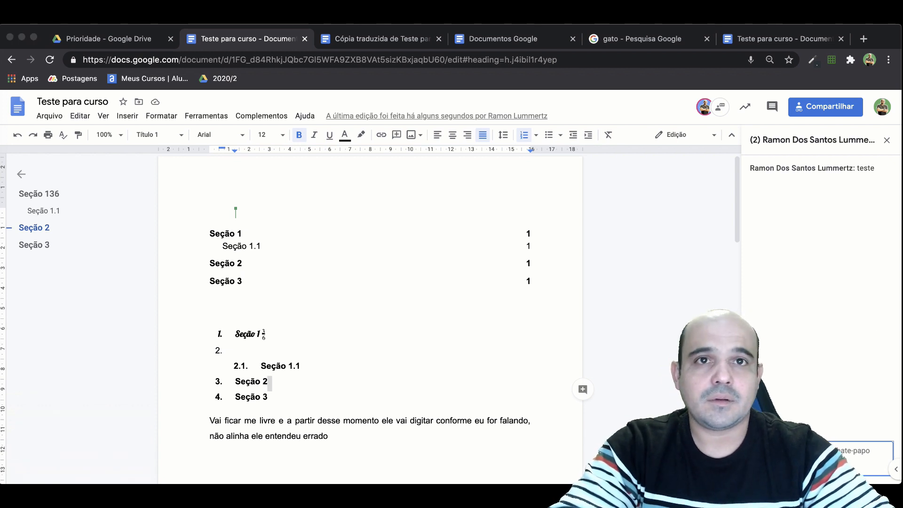
Add the text "uyryeriut" to the empty item 2 of the numbered section list.
click(245, 350)
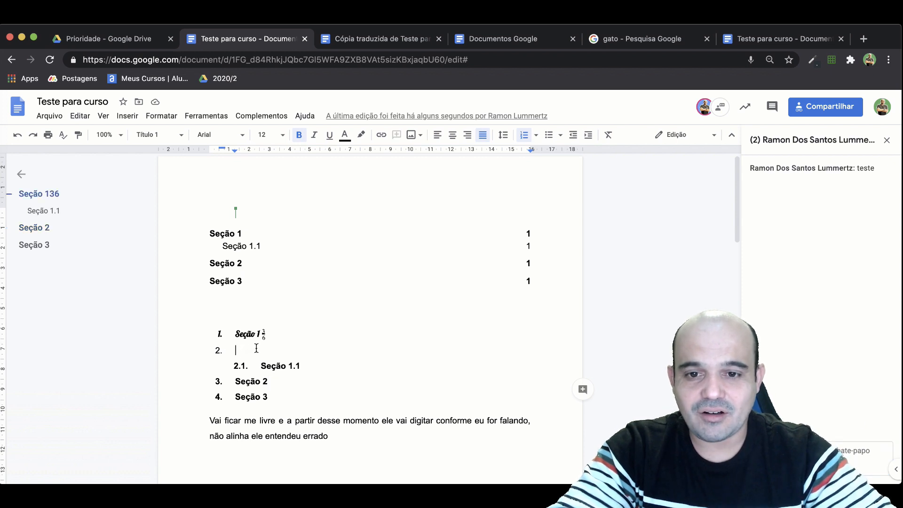
text(uyryeriut)
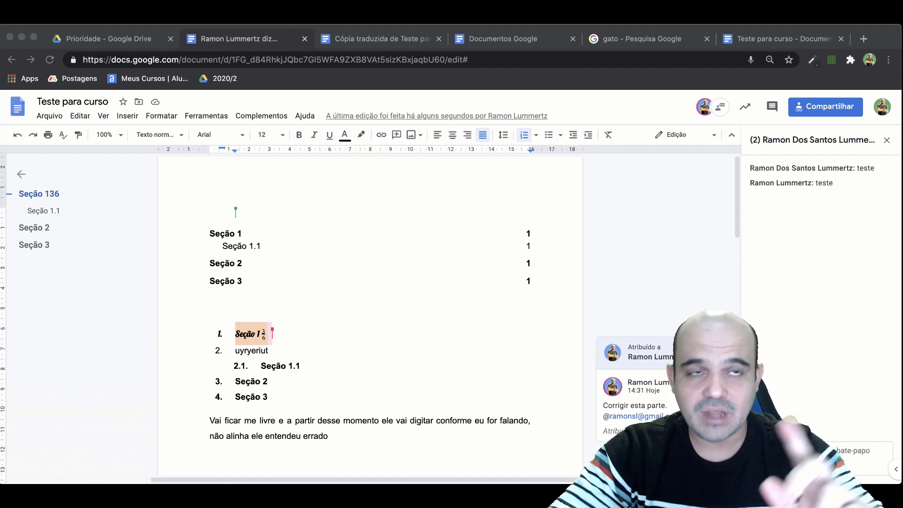
Check the editing mode options and examine the collaborator's suggested change and assigned comment beside the text.
click(679, 140)
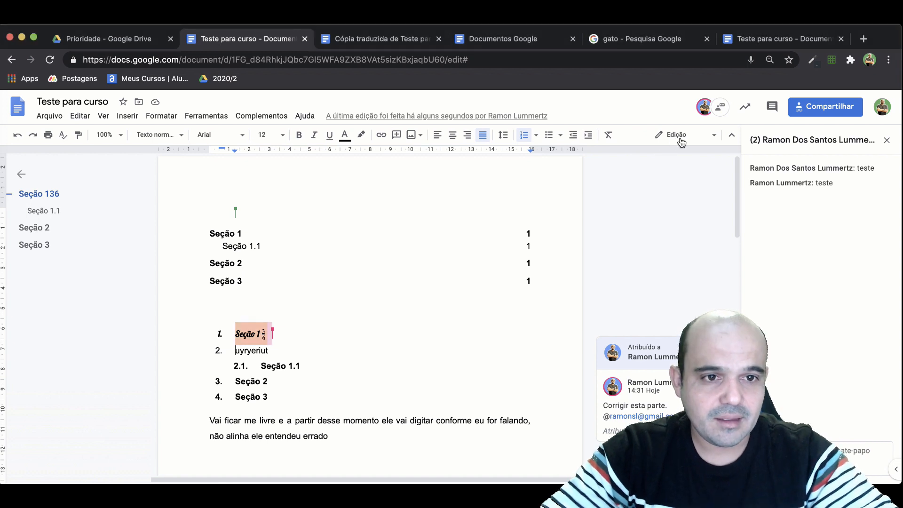
click(684, 135)
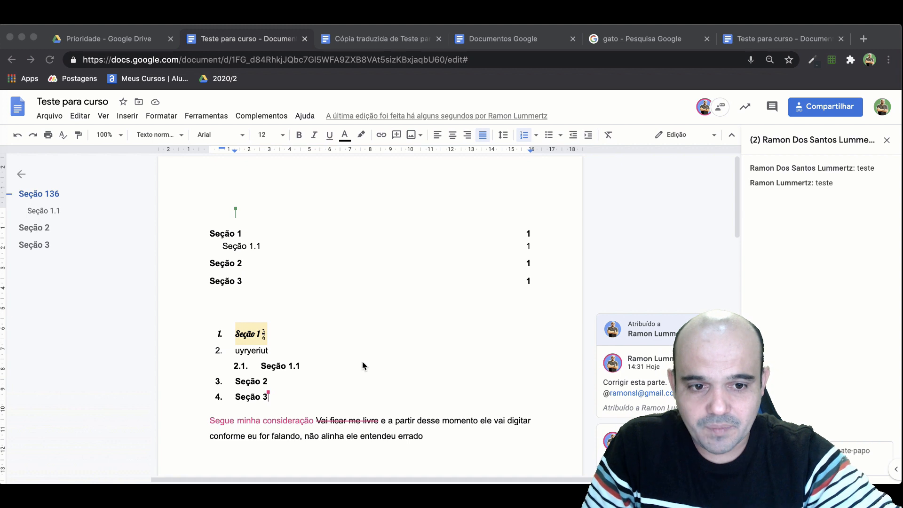
scroll(362, 361, down, 1)
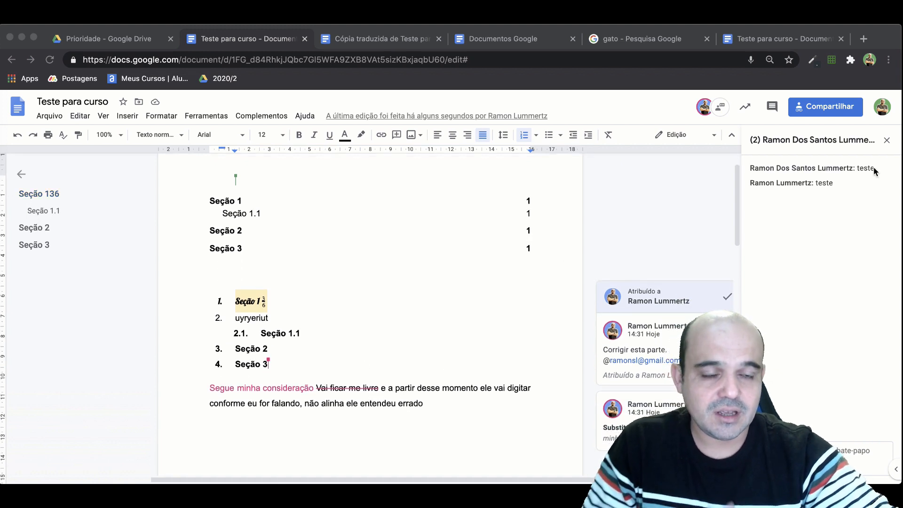
Close the chat and accept the suggested replacement "Segue minha consideração" in the last paragraph.
click(888, 144)
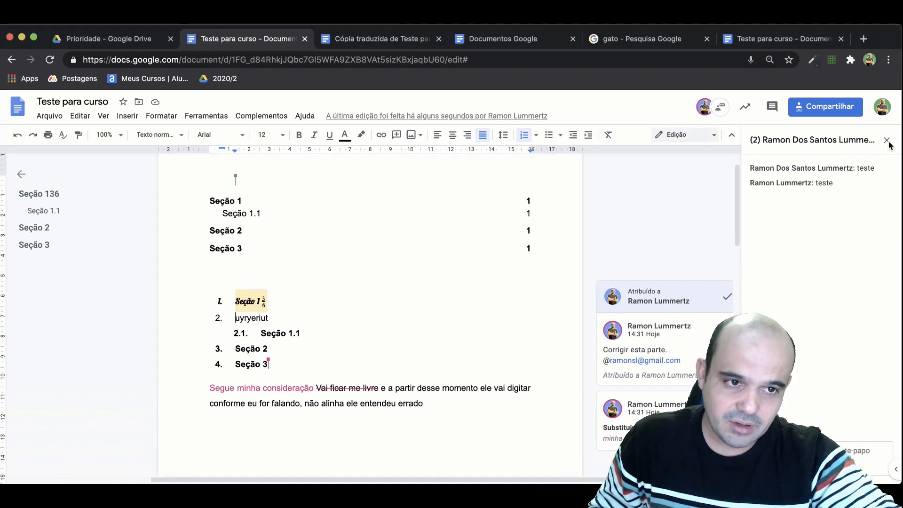
click(887, 141)
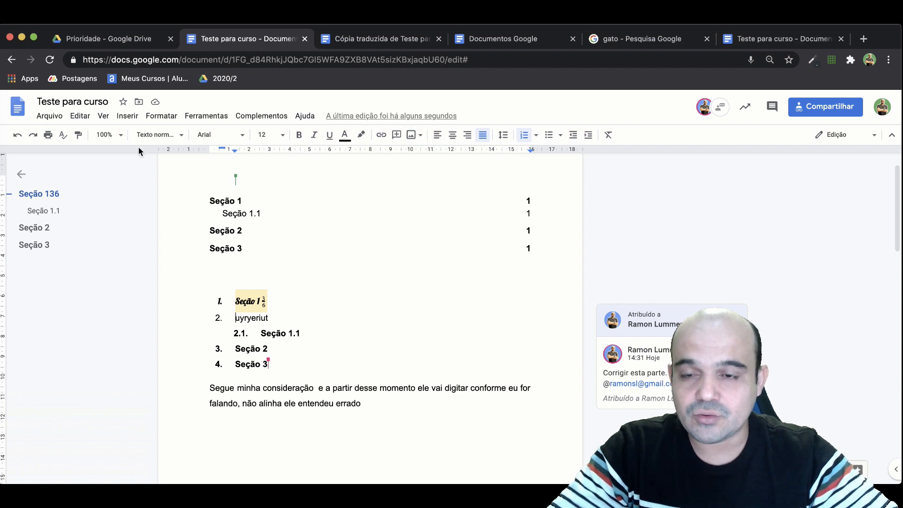
Open the document's version history and examine each collaborator's highlighted edits in the current version.
click(55, 120)
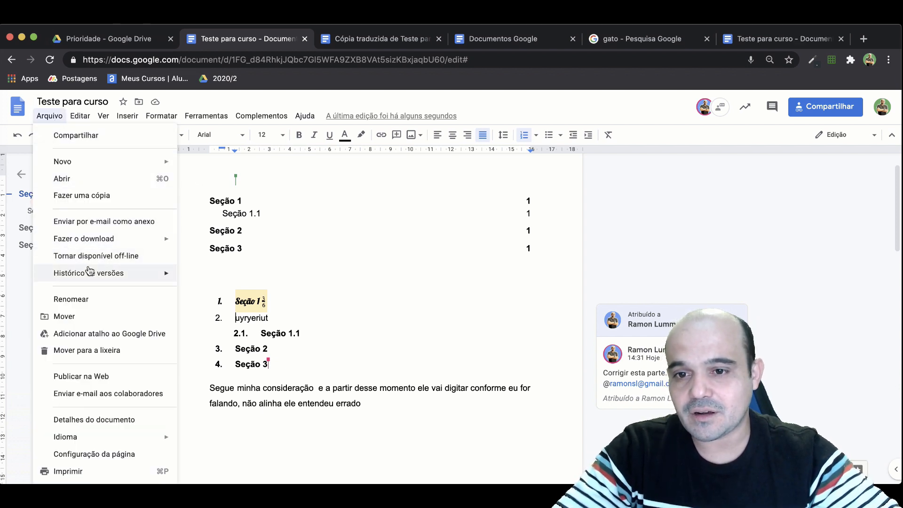
mouse_move(92, 274)
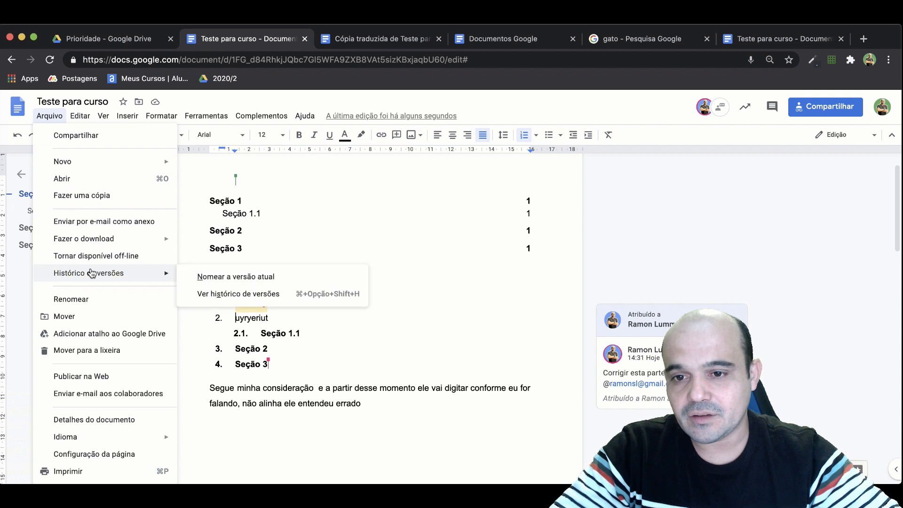
click(225, 292)
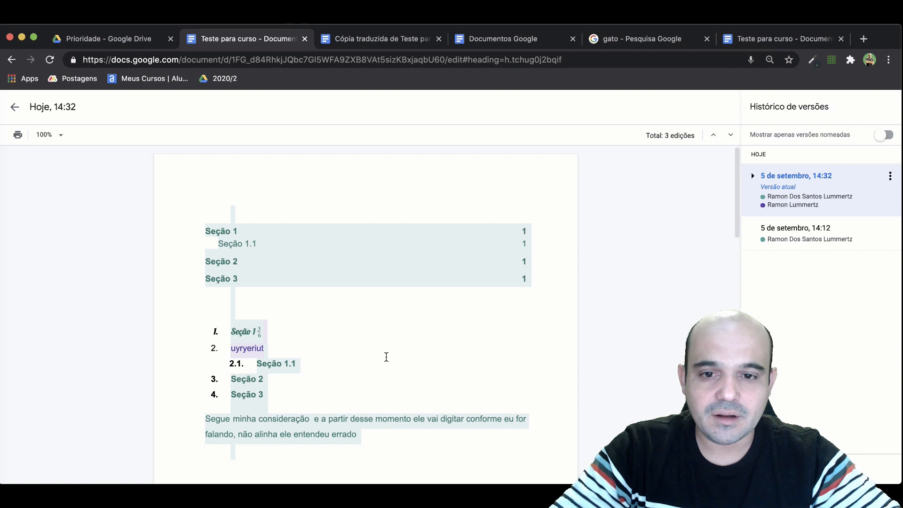
scroll(318, 357, down, 2)
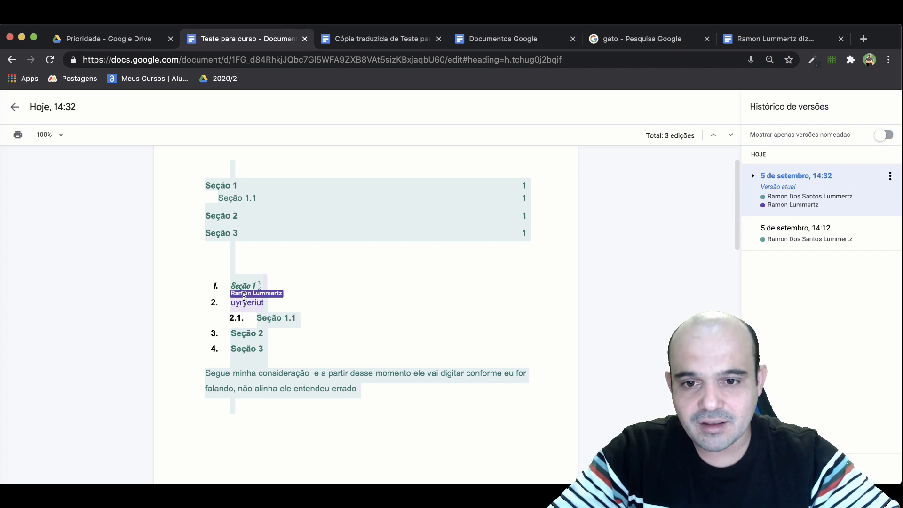
Look through the rest of the current version's highlighted edits and return to the document.
scroll(243, 305, down, 5)
scroll(236, 333, up, 2)
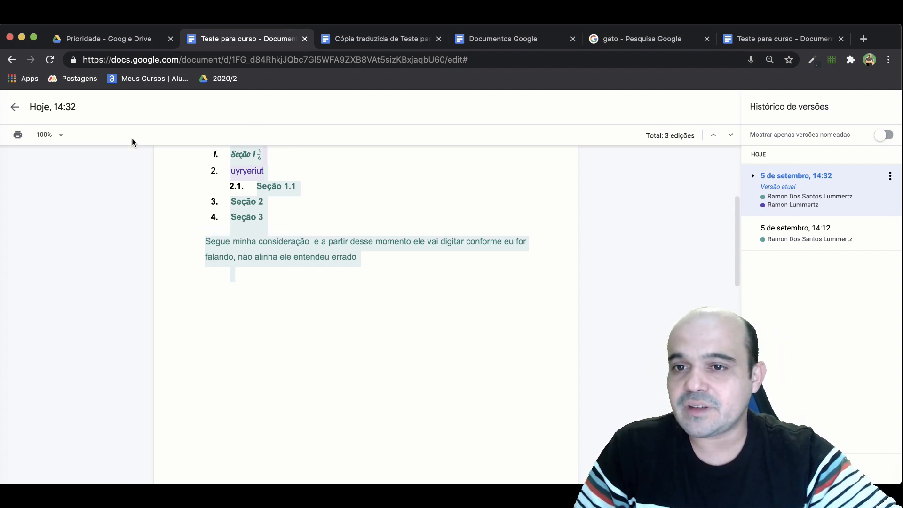
click(14, 110)
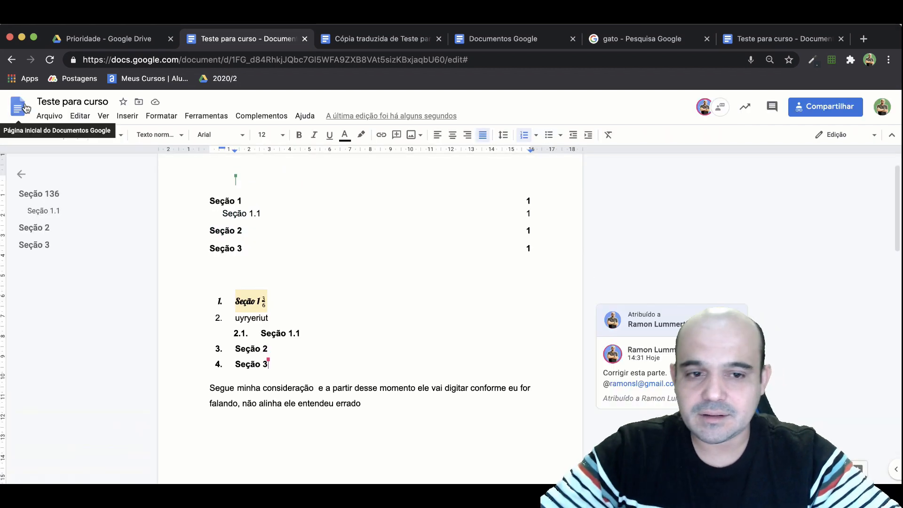
Reopen the version history, compare the 14:12 version with the current 14:32 version, and return to the document.
click(50, 116)
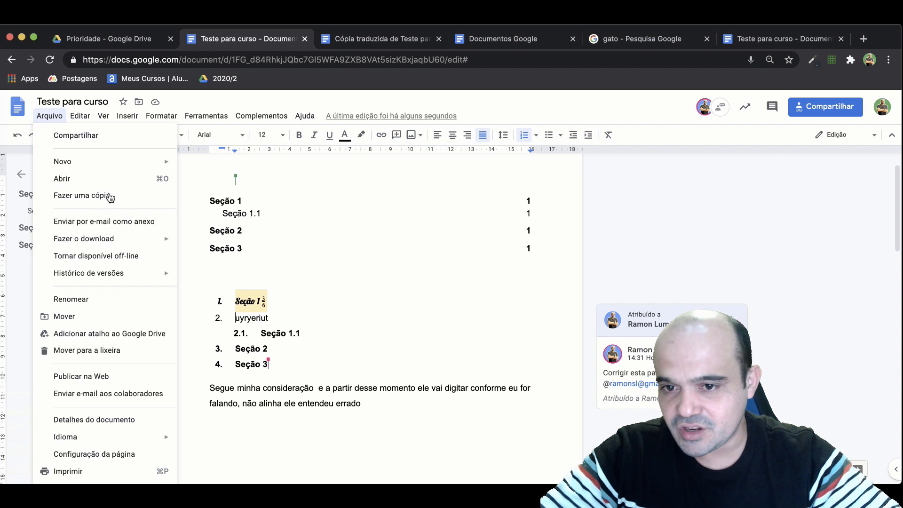
mouse_move(109, 241)
mouse_move(124, 281)
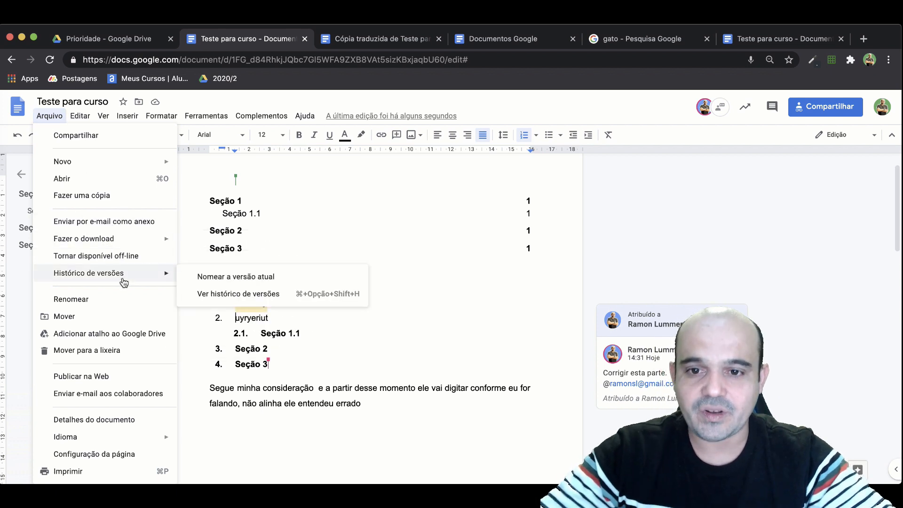
click(252, 295)
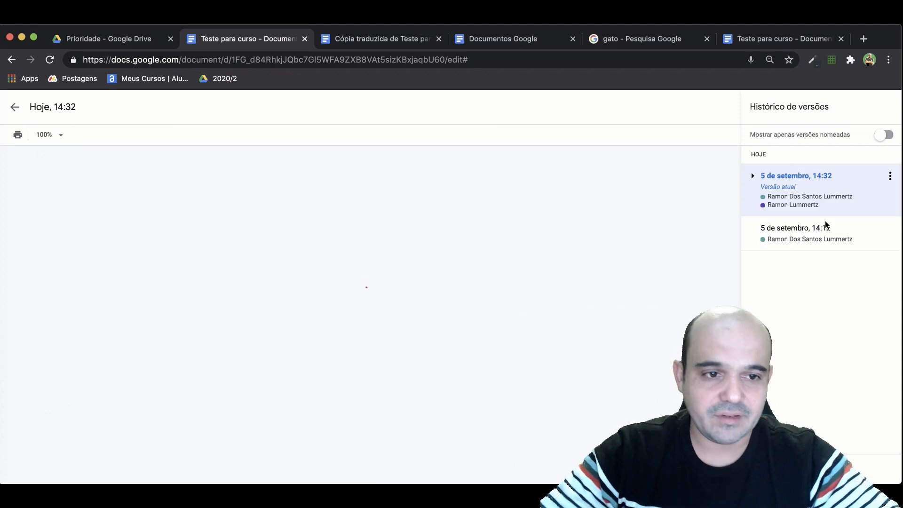
click(799, 235)
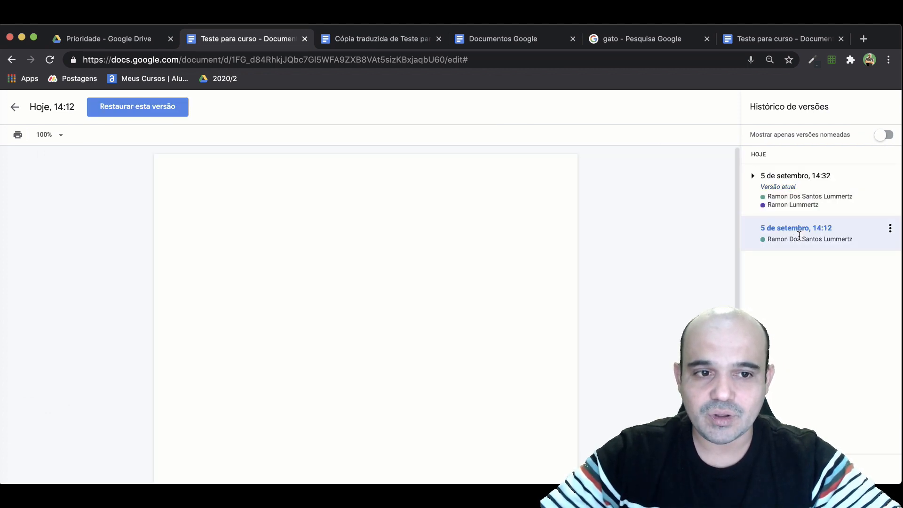
click(782, 189)
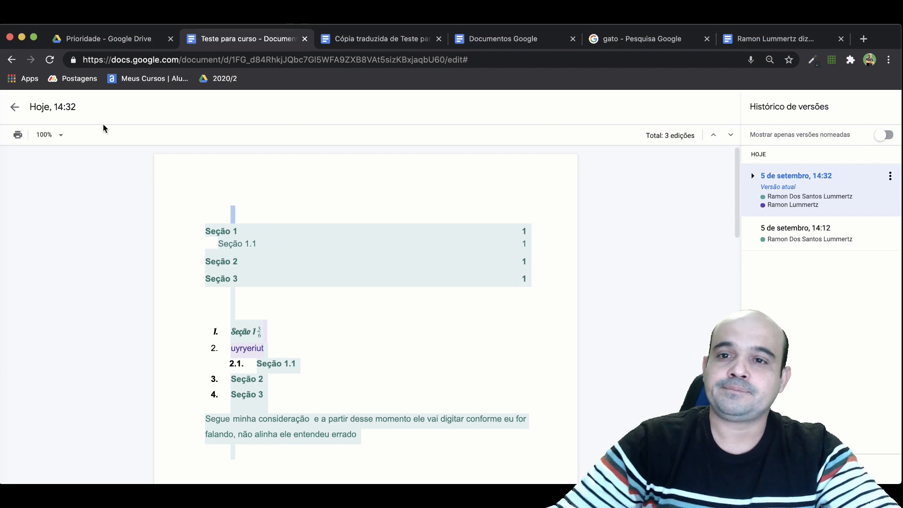
click(16, 109)
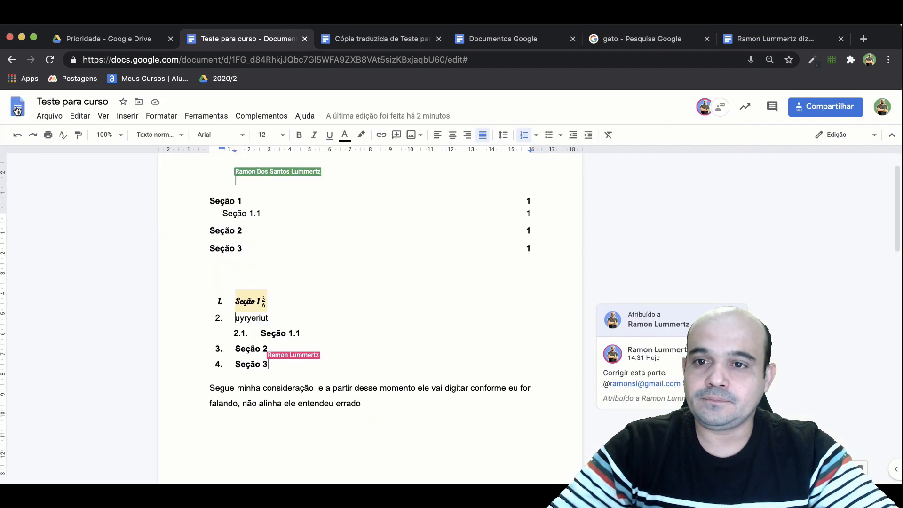
Examine the list of add-ons already available for the document, including Icons for Slides & Docs.
click(309, 201)
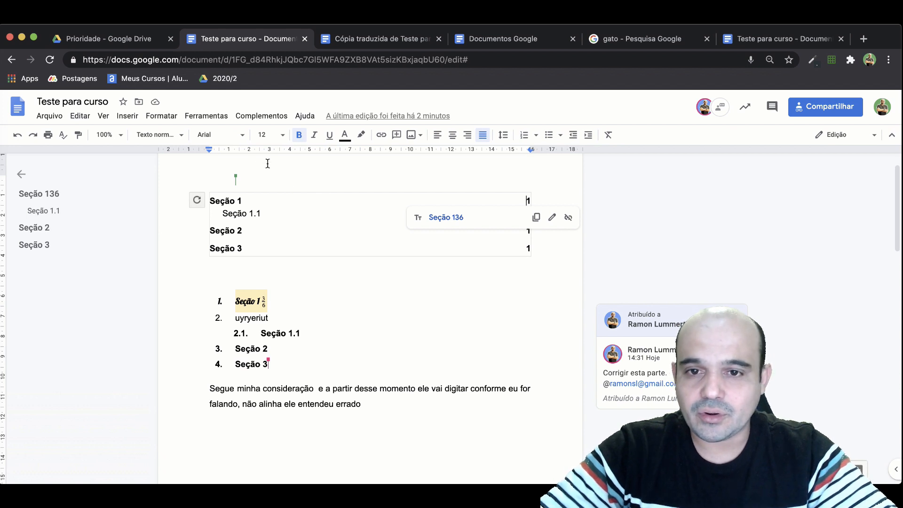
click(262, 117)
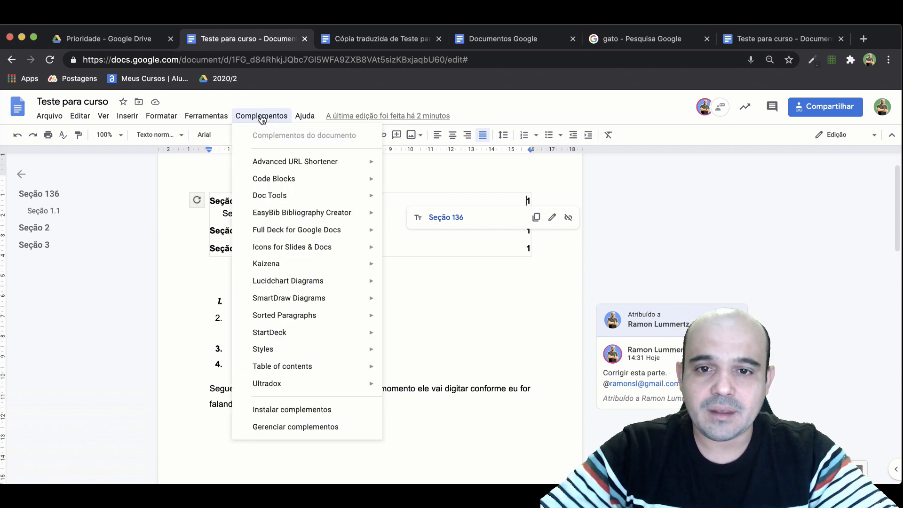
mouse_move(282, 198)
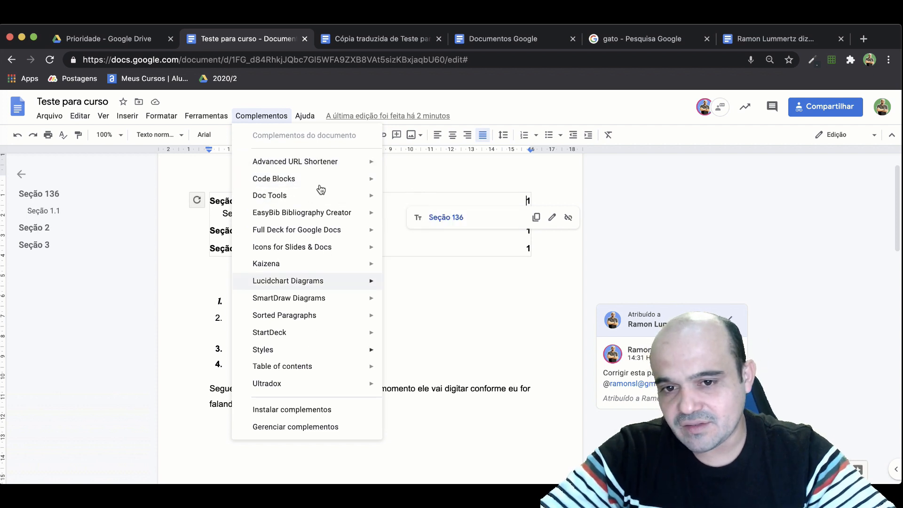
mouse_move(295, 246)
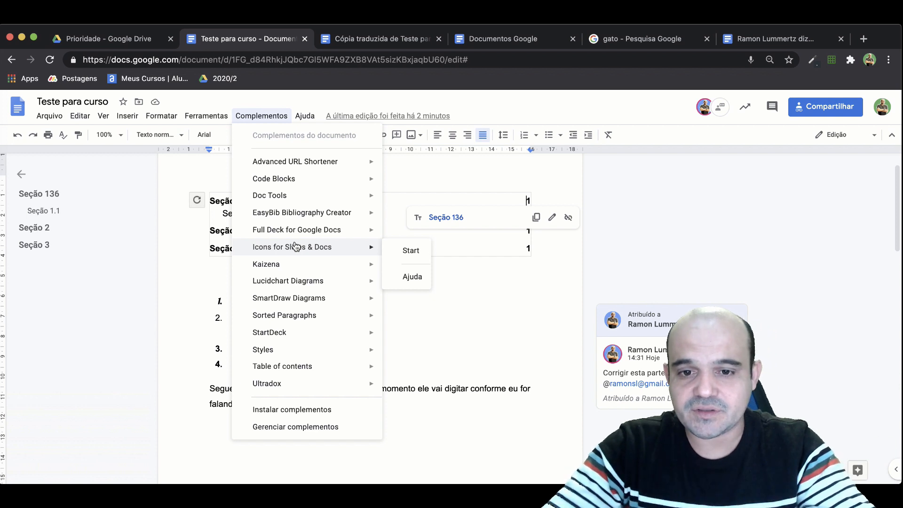
Open the G Suite Marketplace and browse the add-ons that work with Docs, down to Change Case.
click(284, 412)
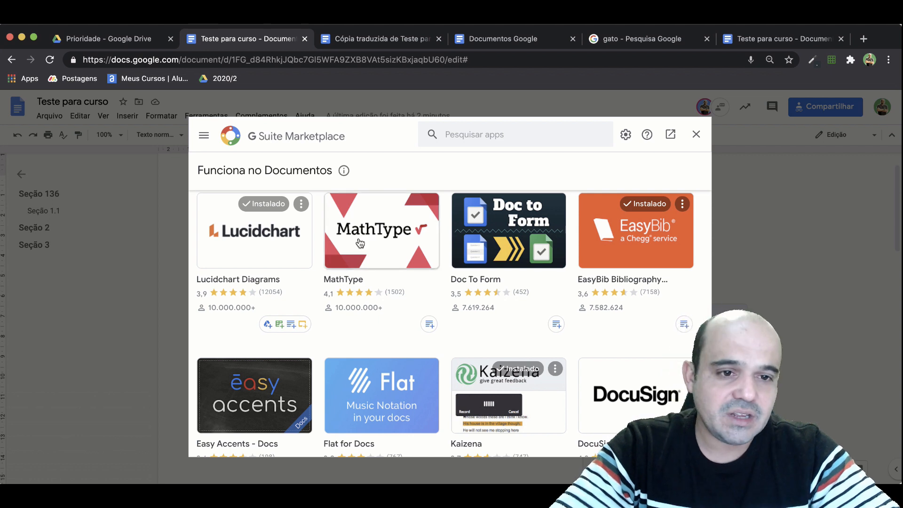
scroll(371, 243, down, 1)
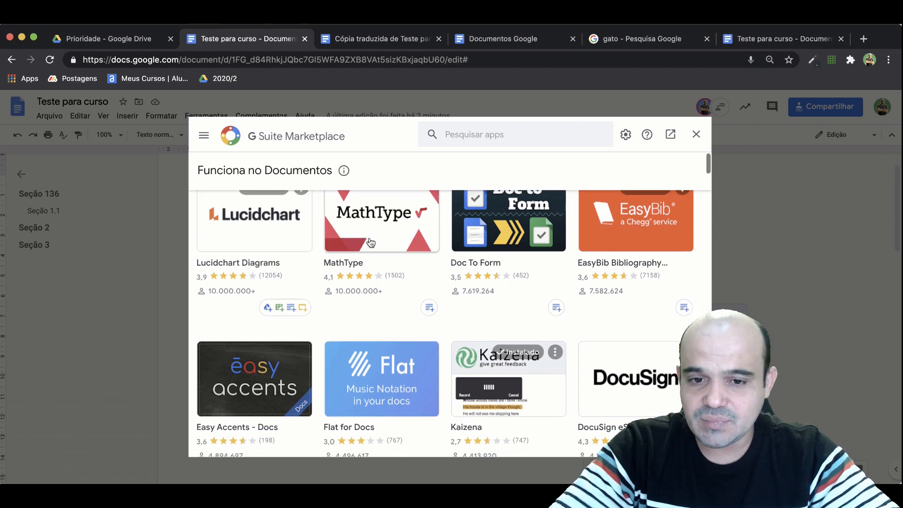
scroll(371, 242, down, 1)
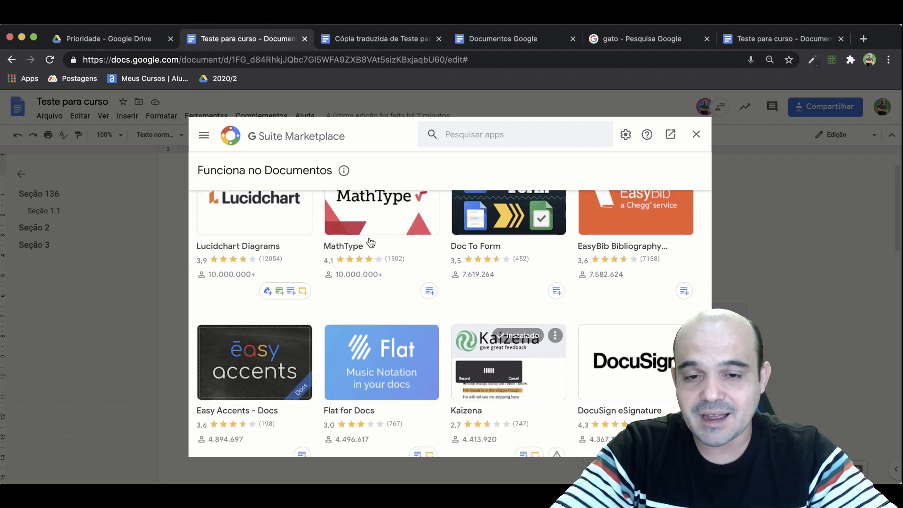
scroll(371, 243, up, 2)
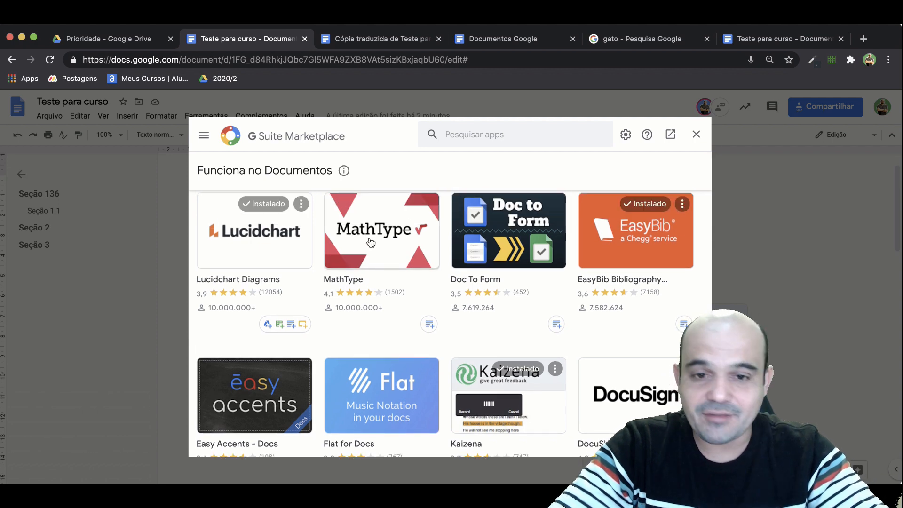
scroll(371, 252, down, 5)
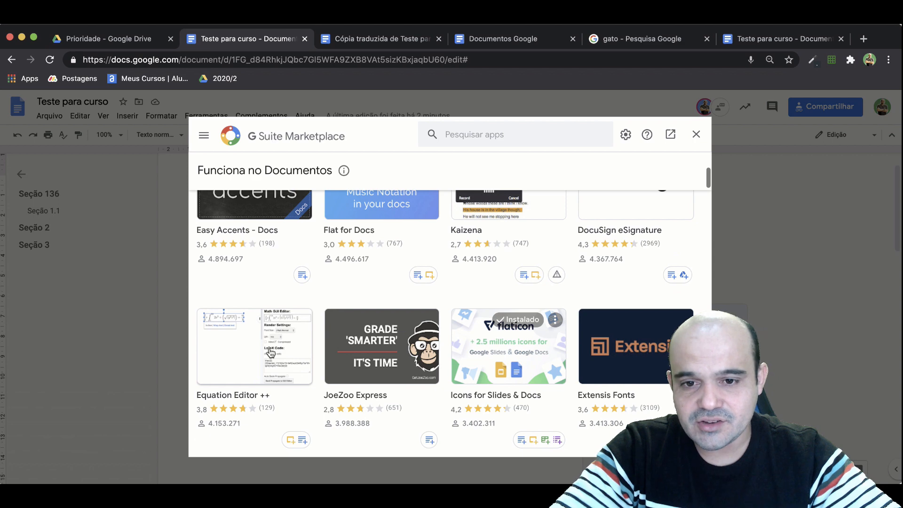
scroll(271, 353, down, 1)
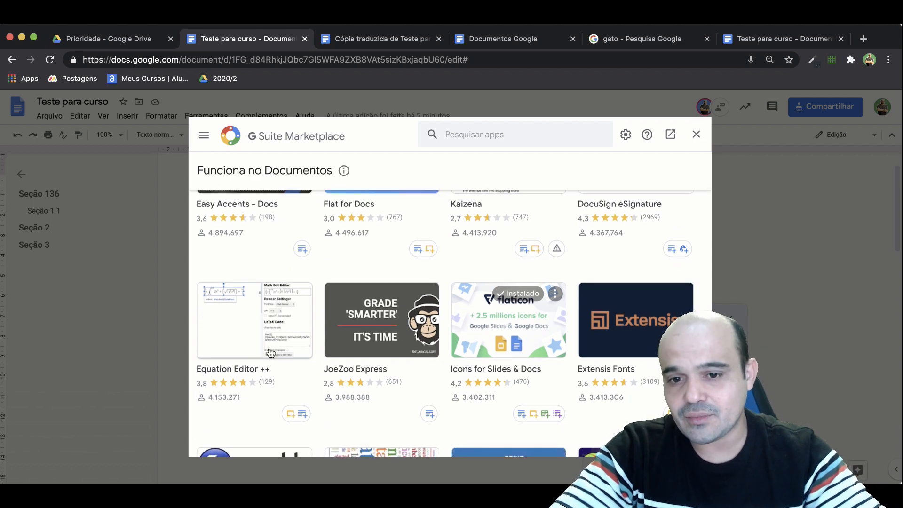
scroll(270, 353, down, 5)
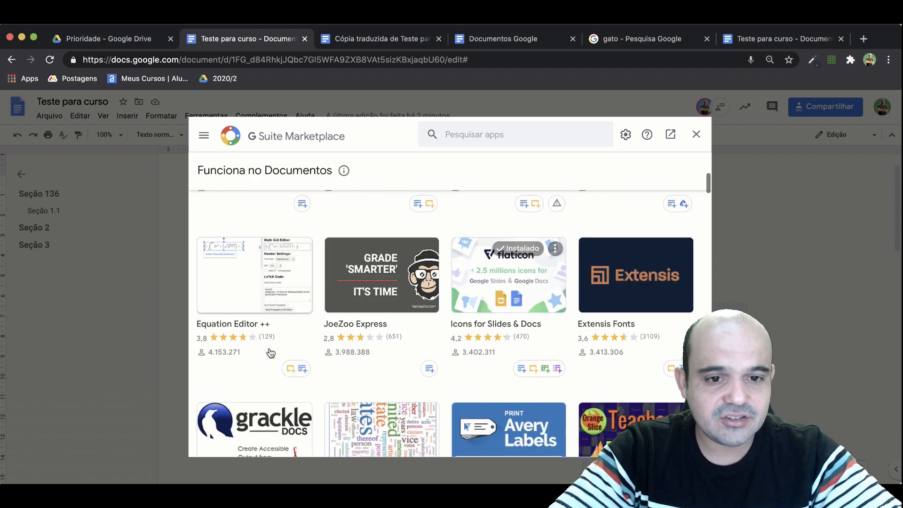
scroll(269, 348, down, 5)
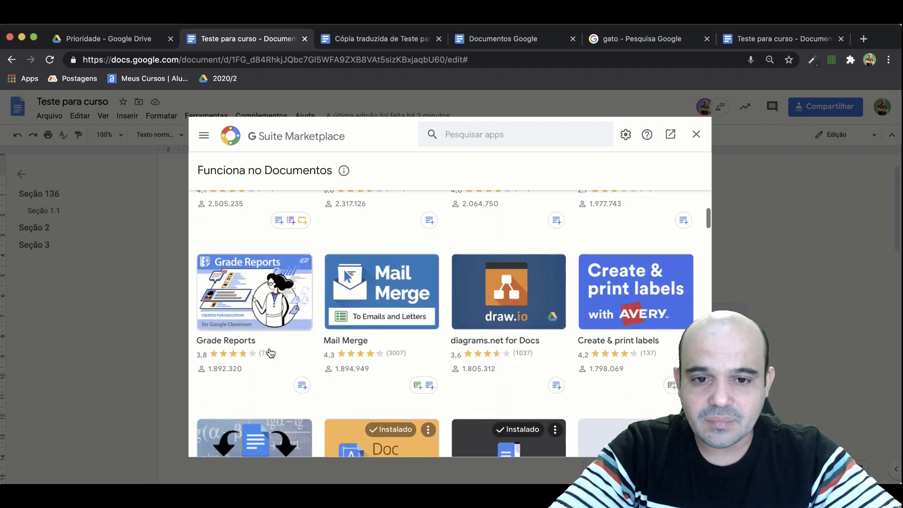
scroll(269, 352, down, 2)
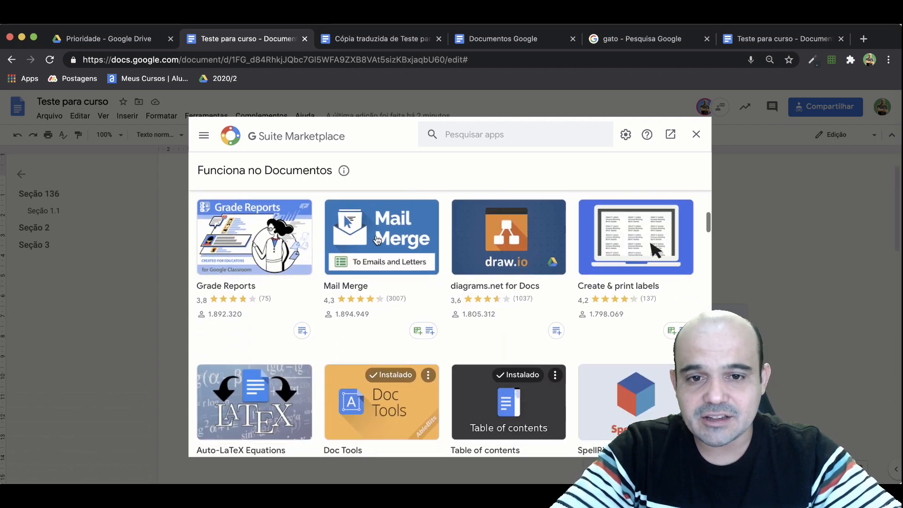
scroll(382, 284, down, 2)
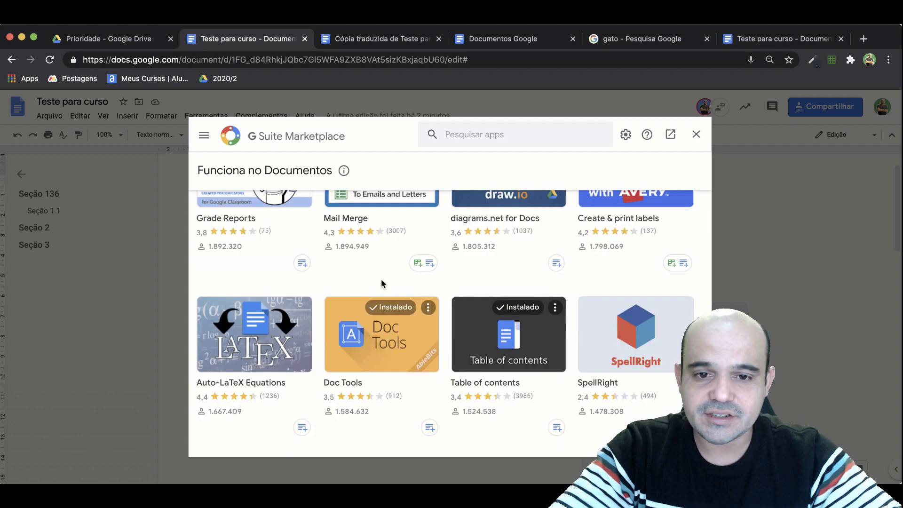
scroll(394, 305, down, 3)
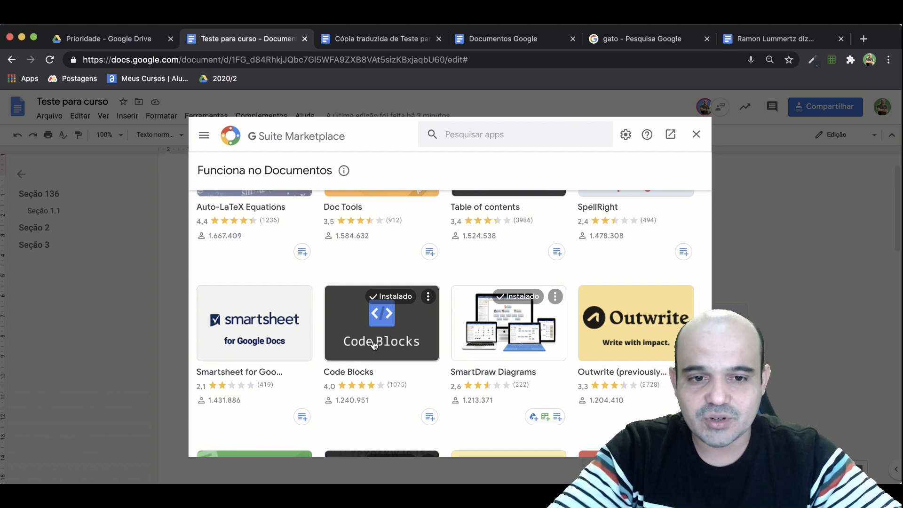
scroll(376, 328, down, 3)
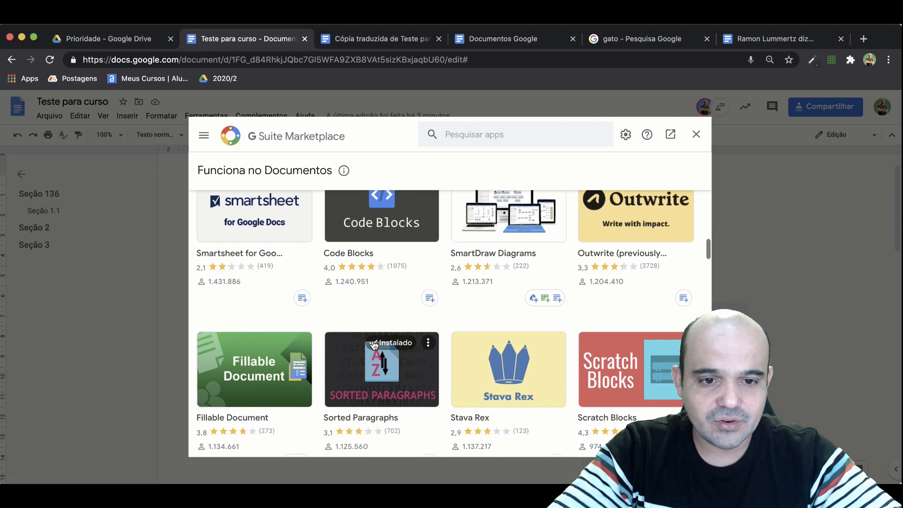
scroll(374, 346, down, 8)
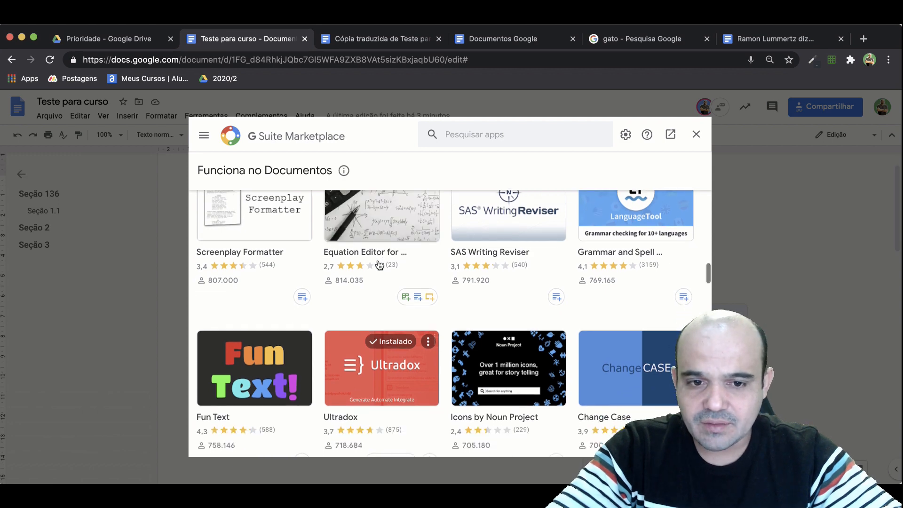
scroll(379, 265, down, 3)
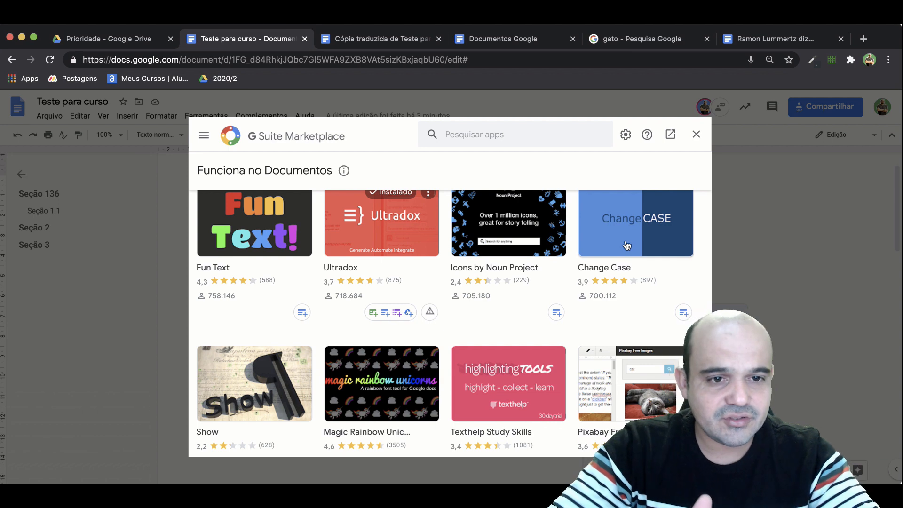
Install the Change Case add-on, granting the permissions it requests, and close the marketplace.
scroll(627, 245, up, 1)
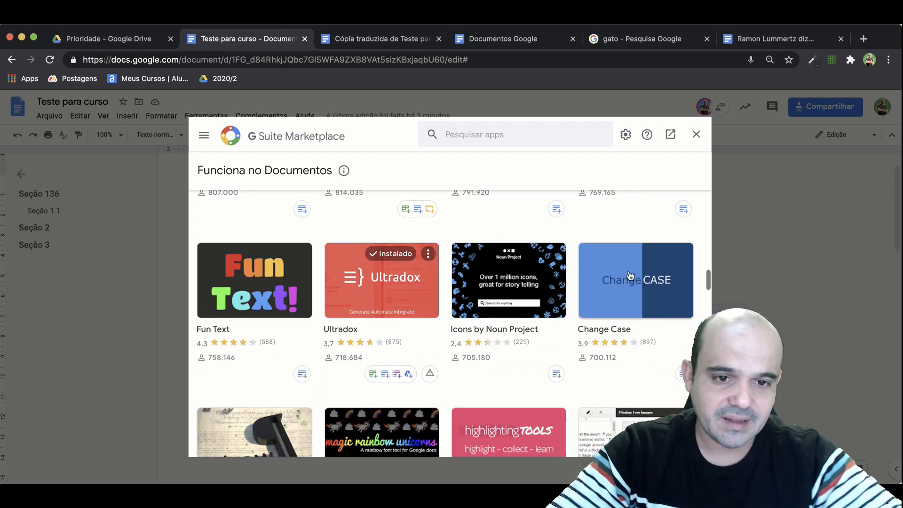
click(629, 272)
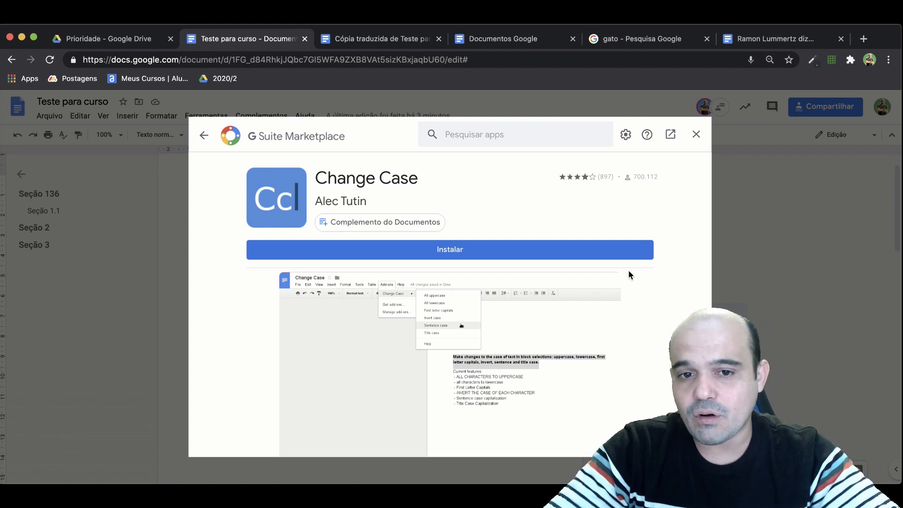
click(466, 248)
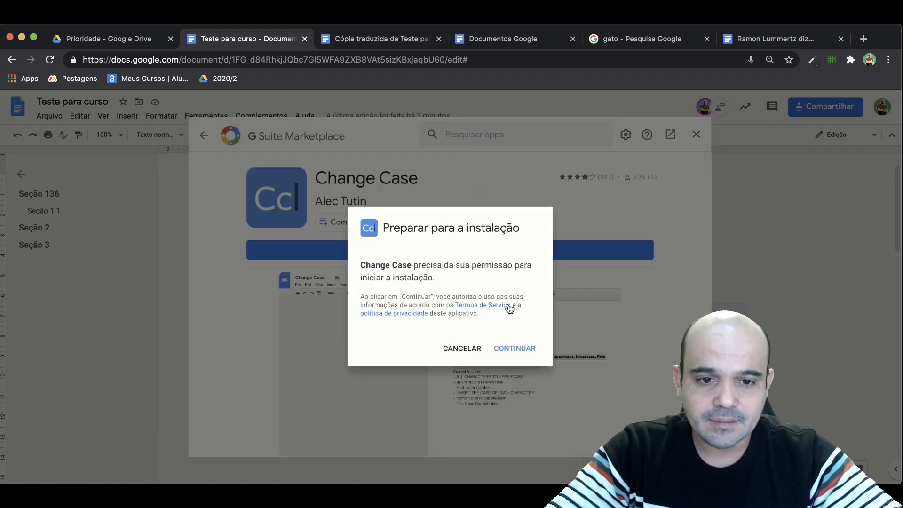
click(510, 349)
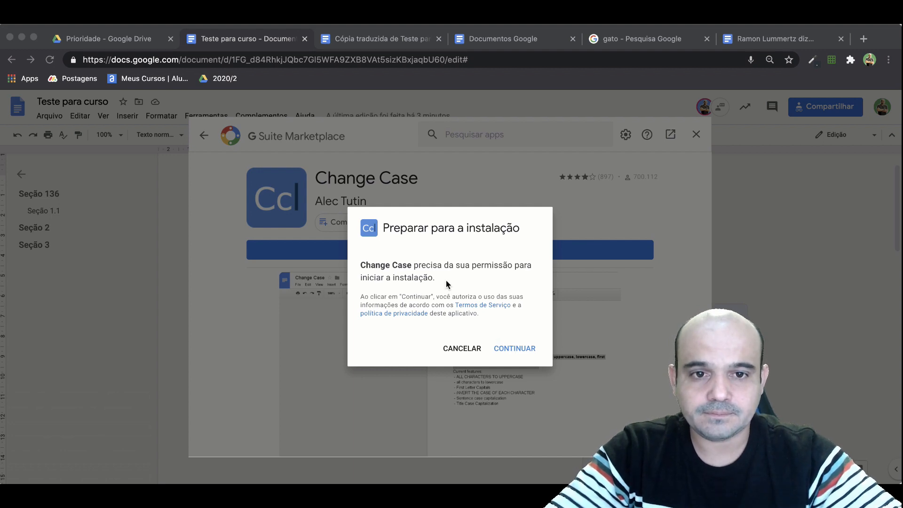
click(535, 457)
click(534, 347)
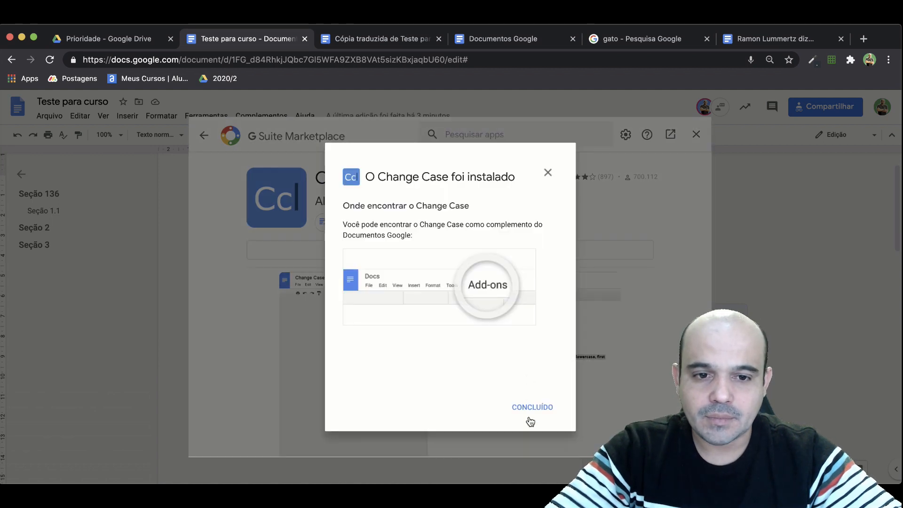
click(531, 413)
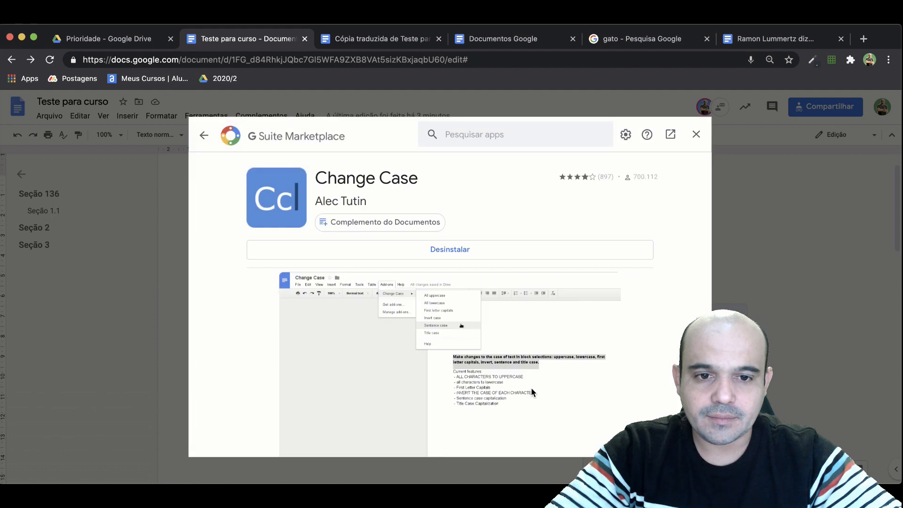
click(696, 137)
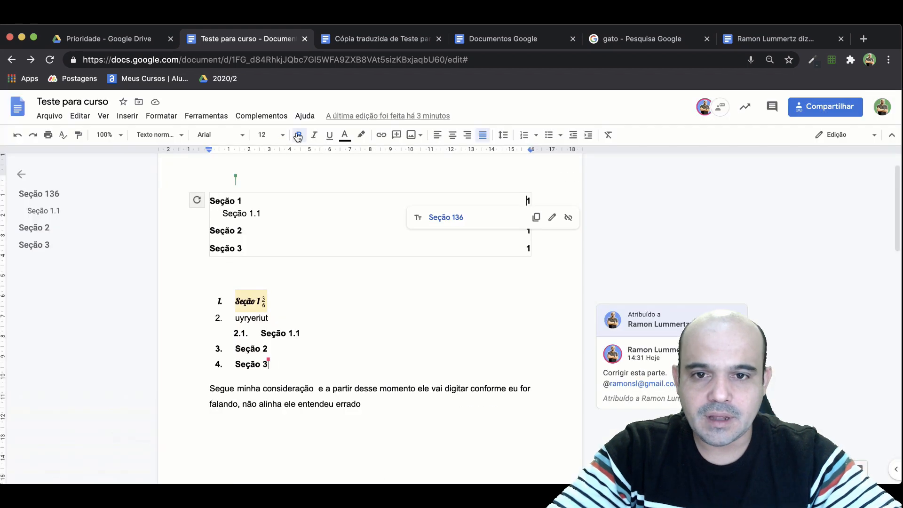
Try to apply the Change Case add-on's All uppercase option without any text selected.
click(257, 118)
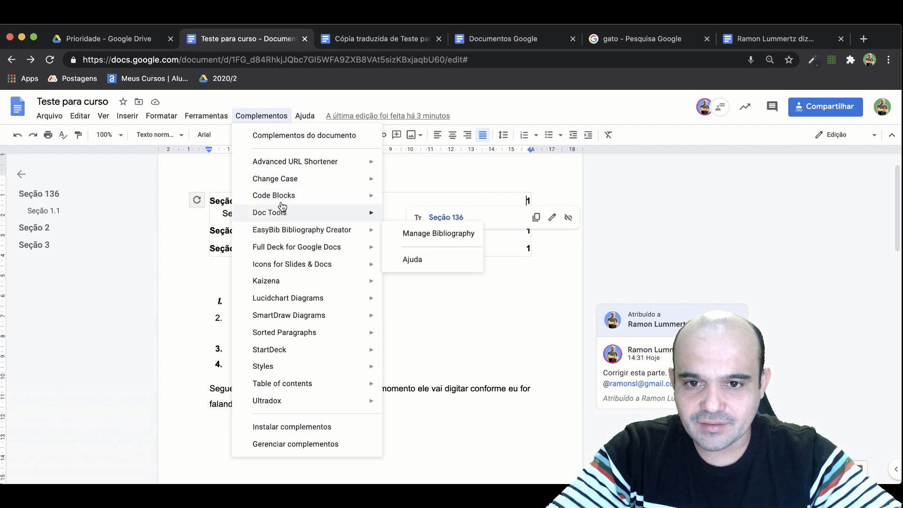
mouse_move(282, 179)
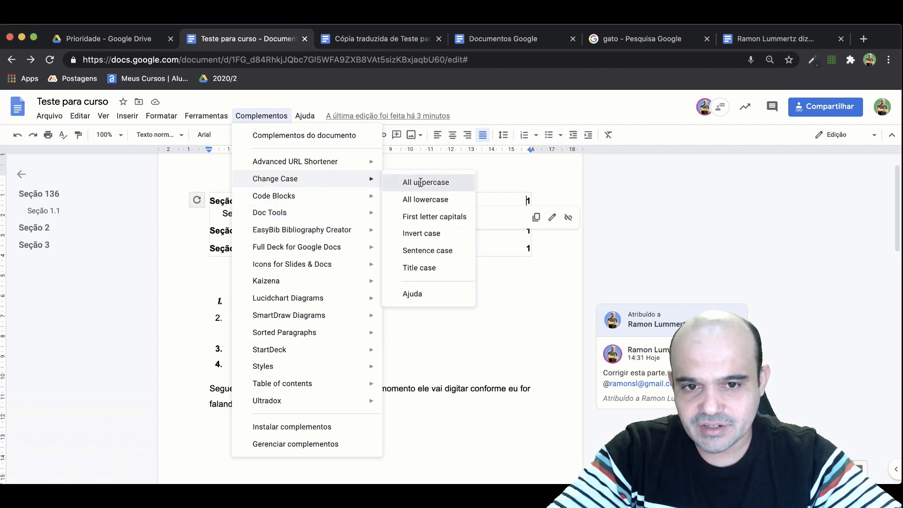
click(405, 186)
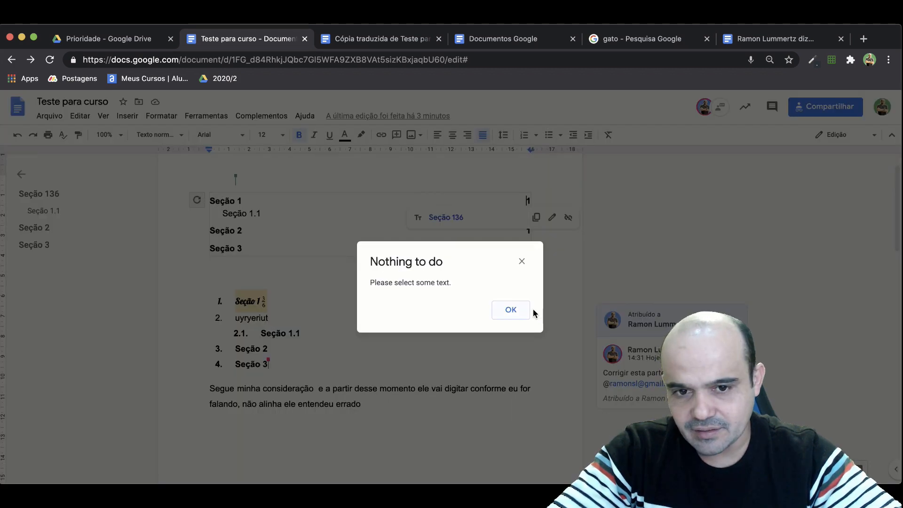
click(511, 309)
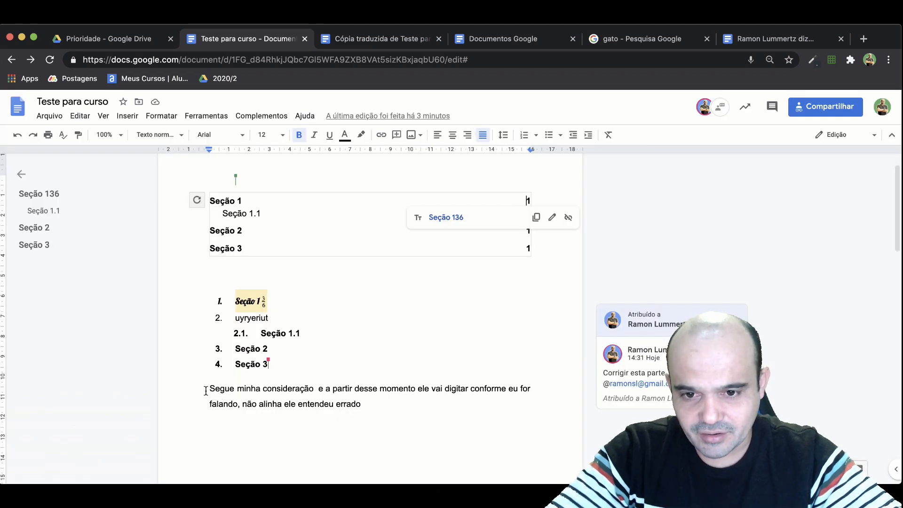
Convert the whole dictated paragraph below Seção 3 to all uppercase with the Change Case add-on.
drag(210, 389, 366, 403)
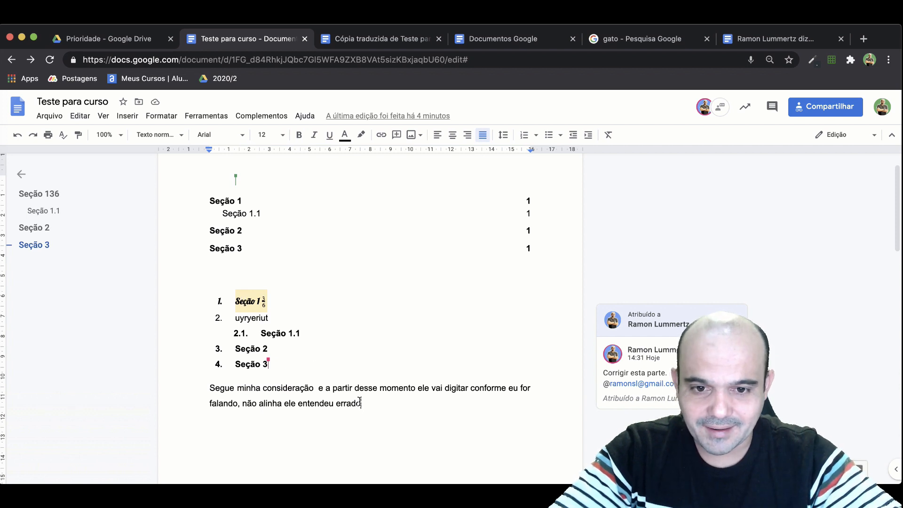
drag(359, 401, 209, 390)
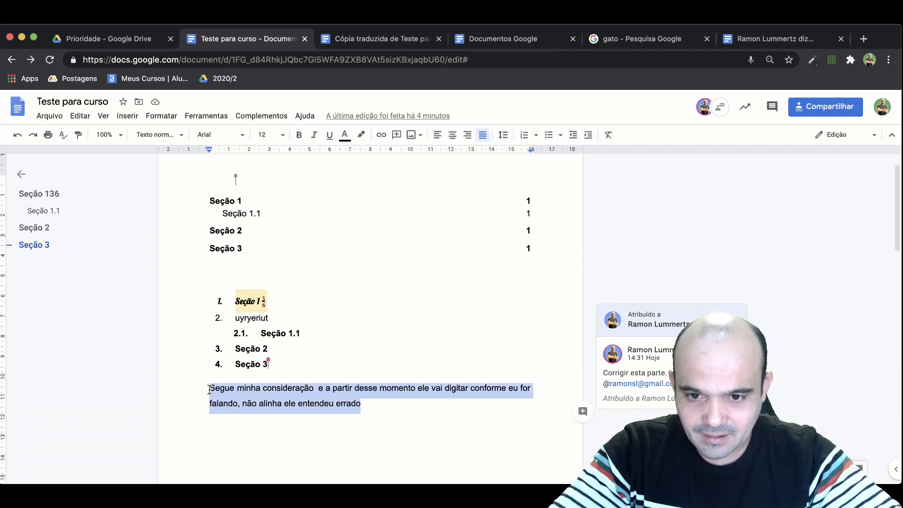
click(207, 116)
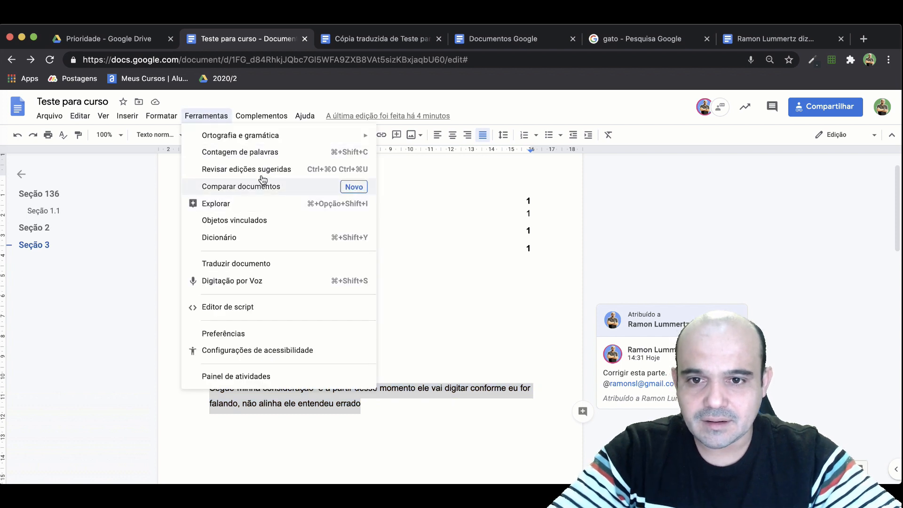
mouse_move(268, 115)
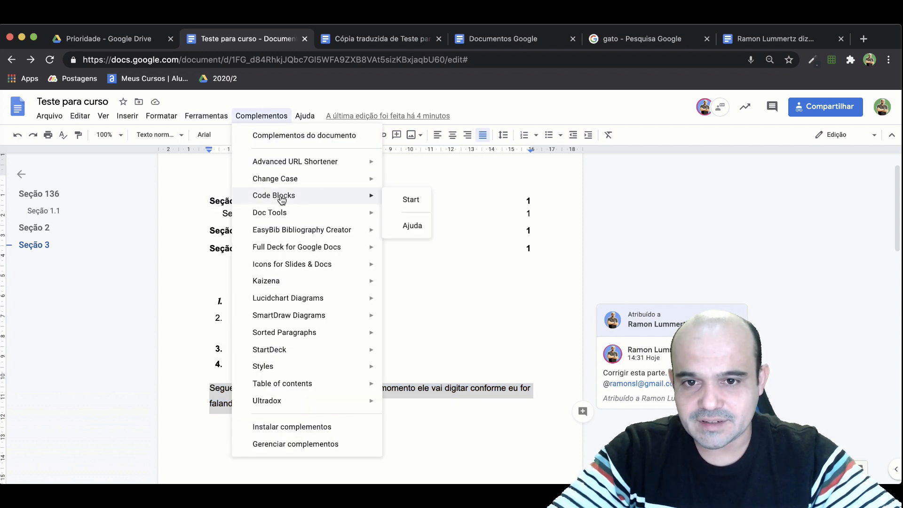
mouse_move(282, 215)
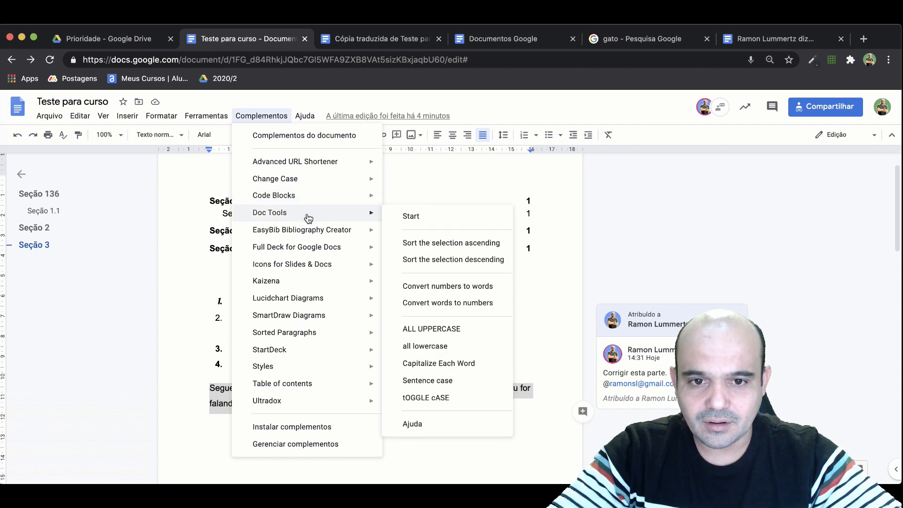
mouse_move(303, 180)
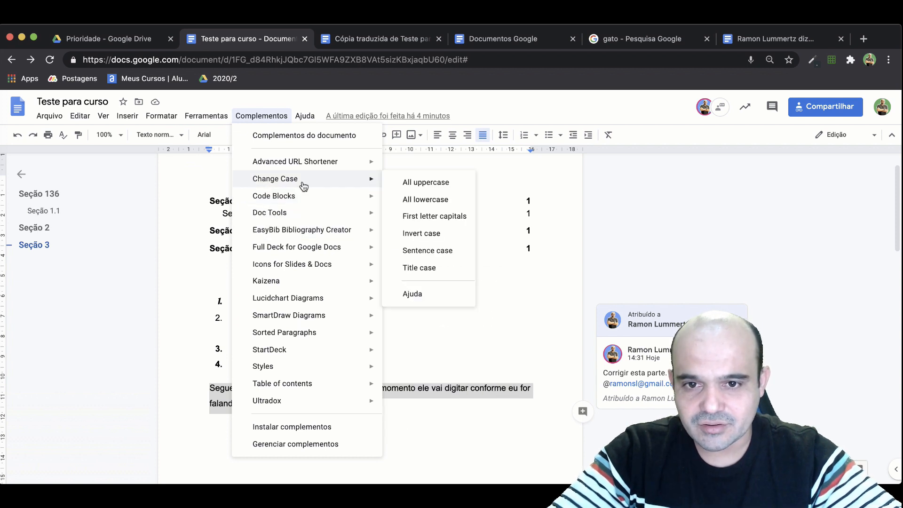
click(441, 183)
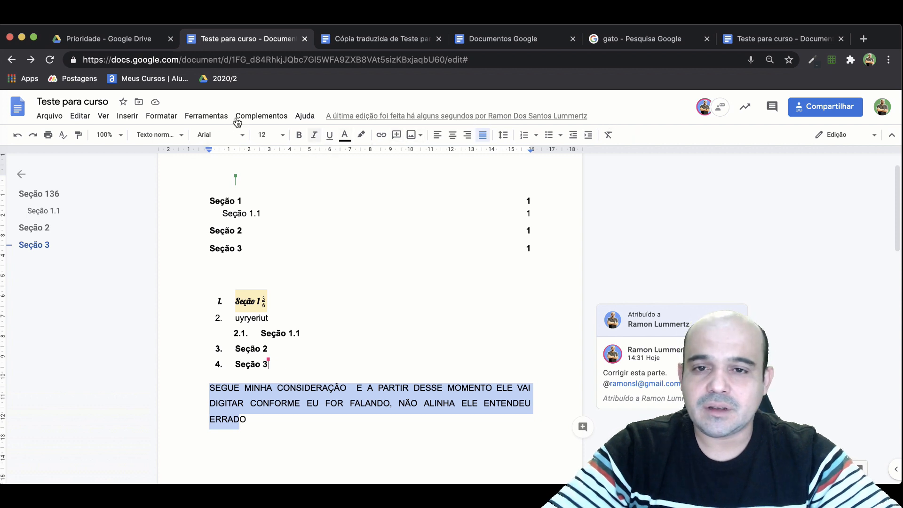
Look through the installed add-ons, open the Kaizena sidebar, and close it again.
click(279, 115)
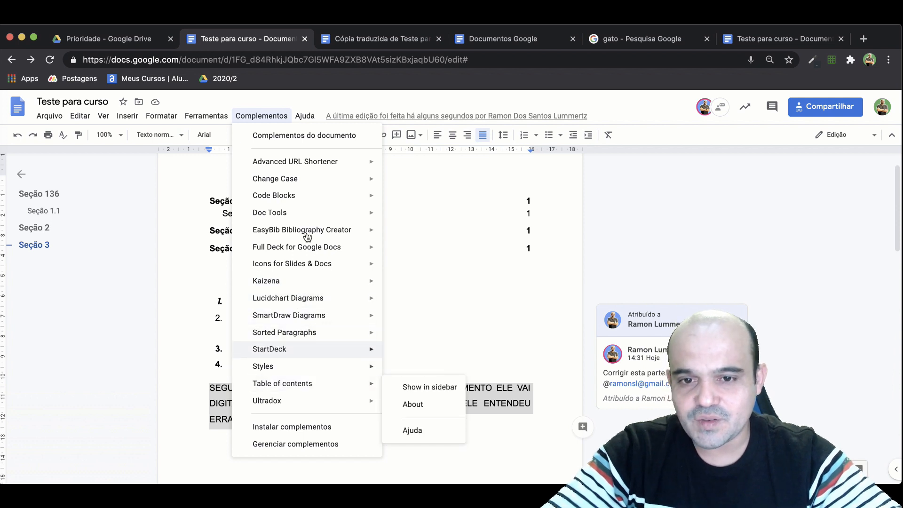
mouse_move(309, 209)
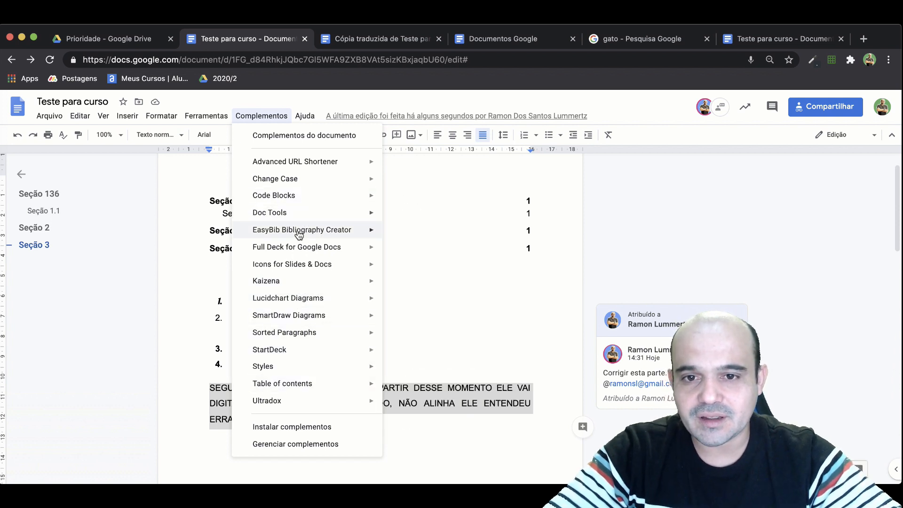
mouse_move(314, 282)
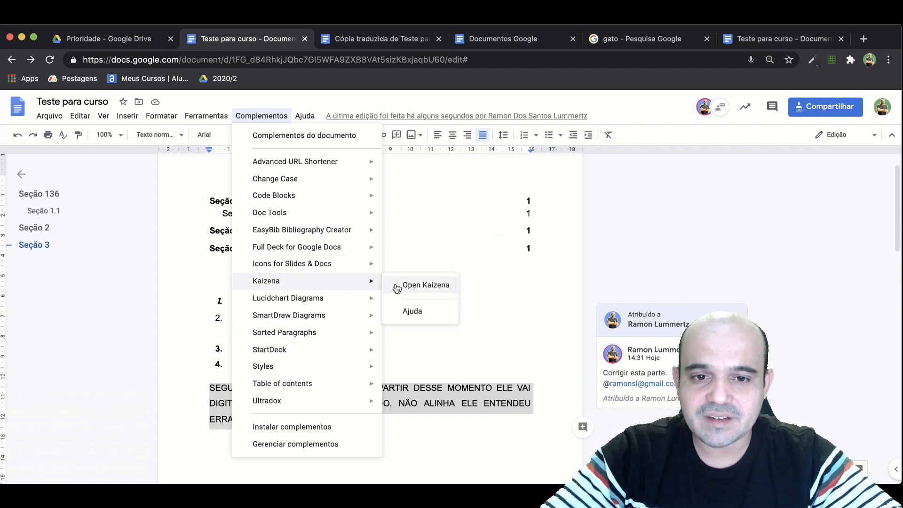
click(414, 285)
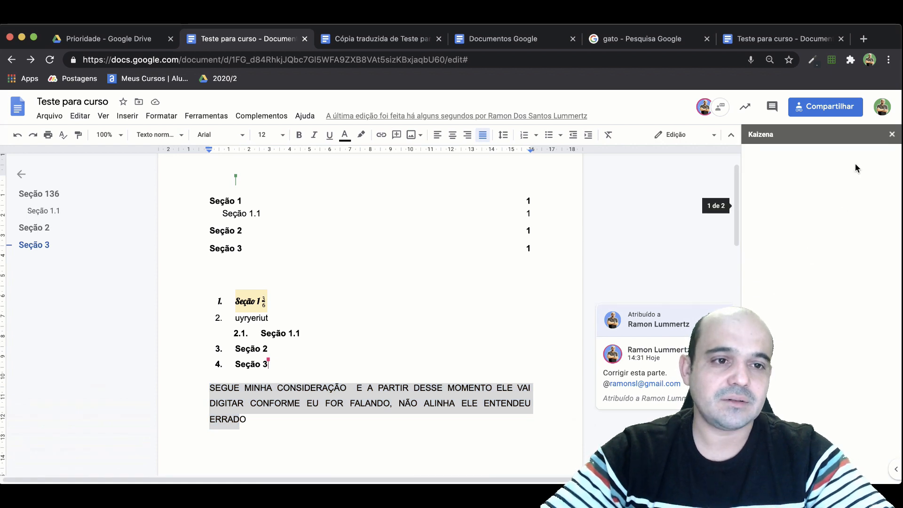
click(891, 135)
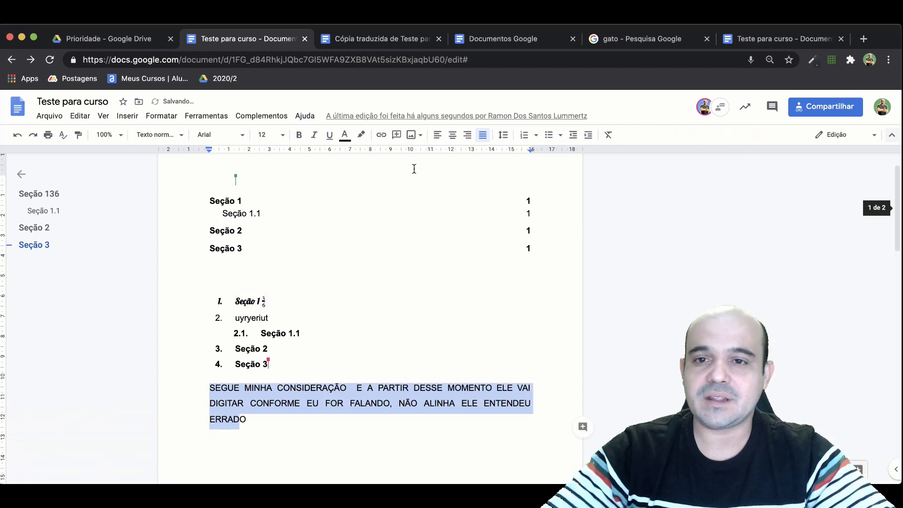